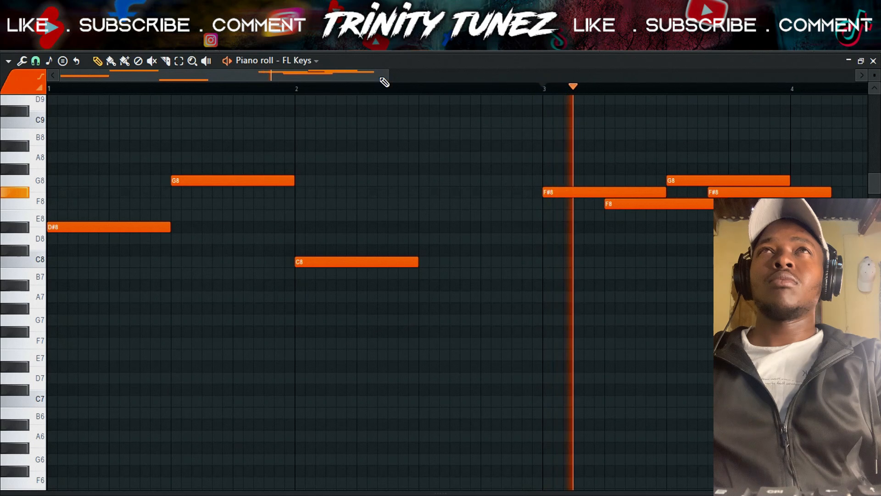
Step: Place a one-bar C4 bass note at the start of bar 1 and lower it one octave to C3
key("space")
left_click_drag(373, 78, 406, 79)
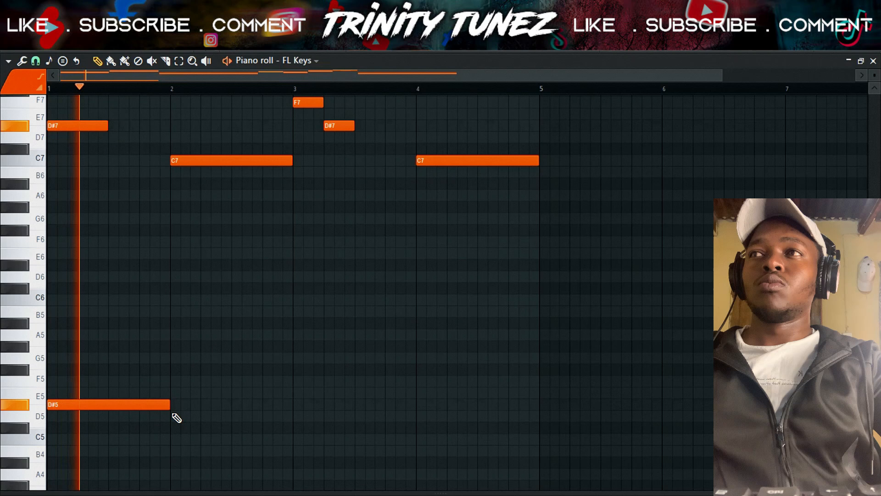
scroll(176, 418, "down", 3)
key("space")
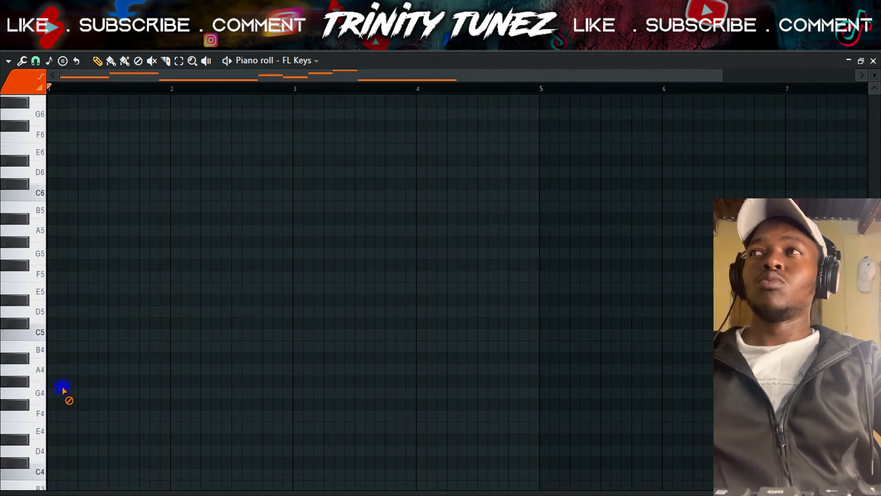
scroll(73, 400, "down", 2)
key("space")
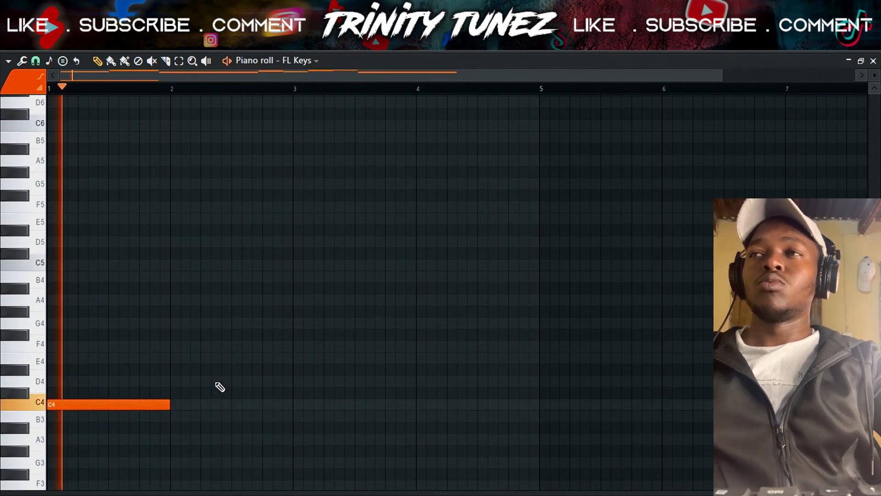
key("space")
key("ctrl+Down")
key("space")
scroll(215, 381, "down", 4)
Step: Add an A#2 bass note starting halfway through bar 1 and shorten the C3 note to end where it begins
left_click(122, 325)
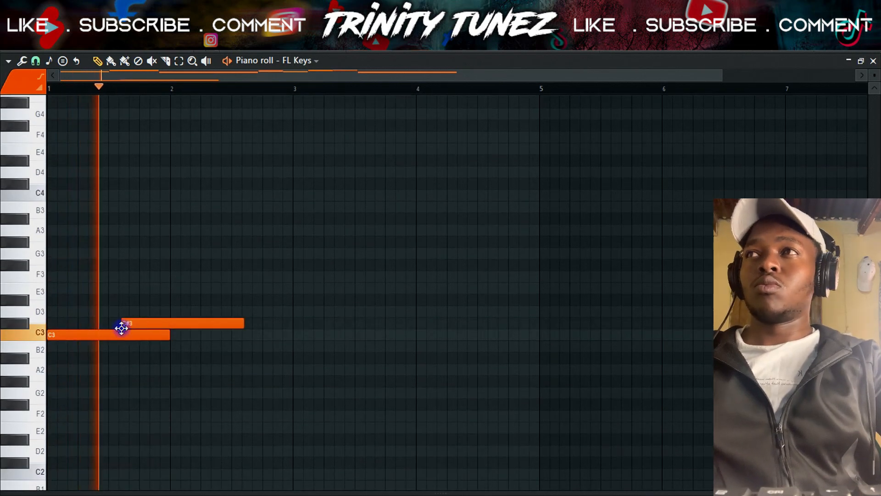
right_click(138, 326)
key("space")
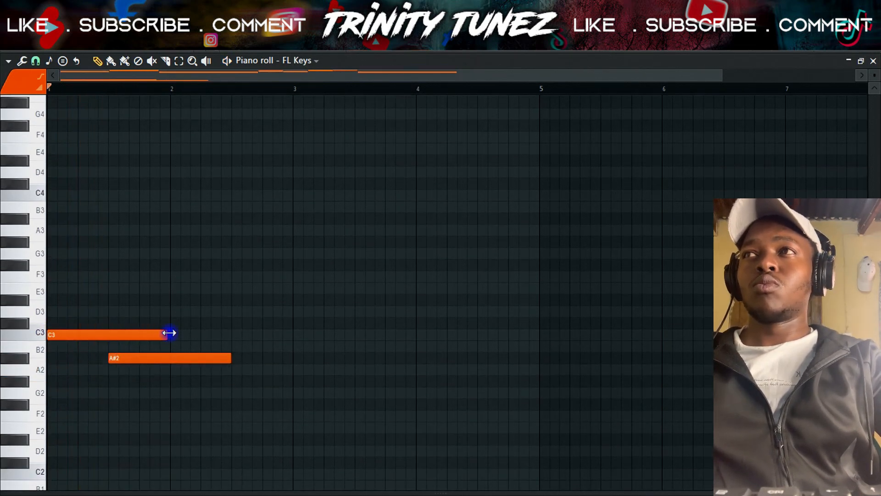
left_click_drag(169, 333, 108, 333)
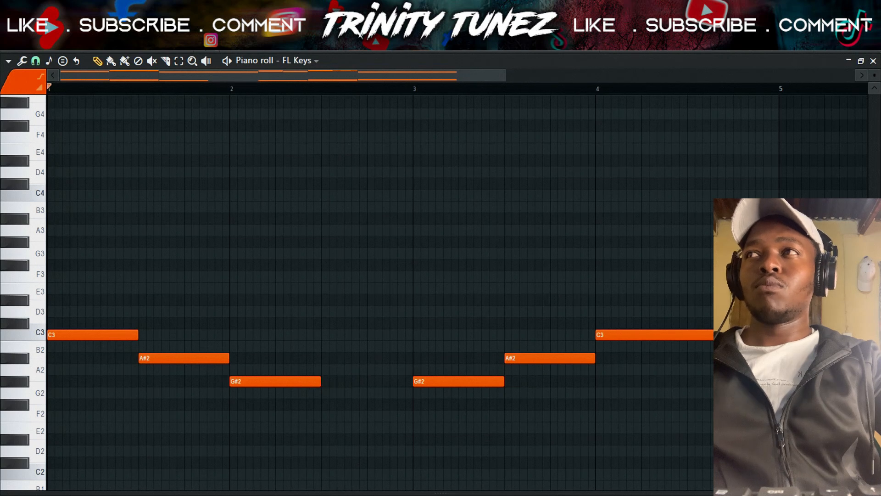
Step: Shorten the first C3 bass note to six steps, leaving a gap before the A#2 note
key("space")
key("space")
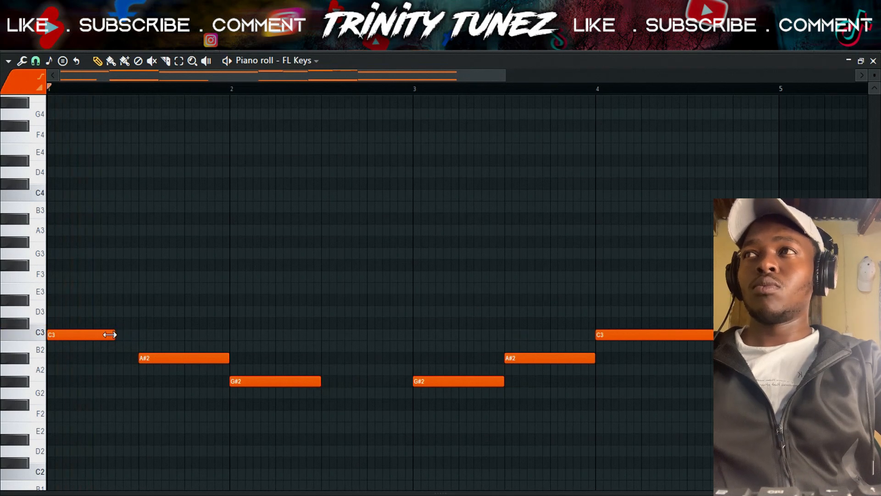
key("space")
left_click_drag(109, 335, 115, 333)
key("space")
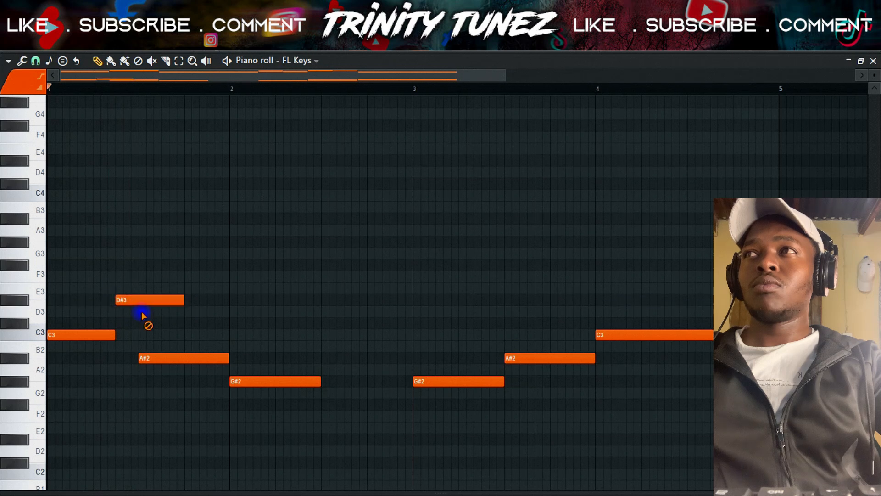
Step: Shorten the D#3 note after the first C3 to a brief grace note, and trim the end of the first A#2 note
left_click_drag(183, 301, 124, 313)
key("space")
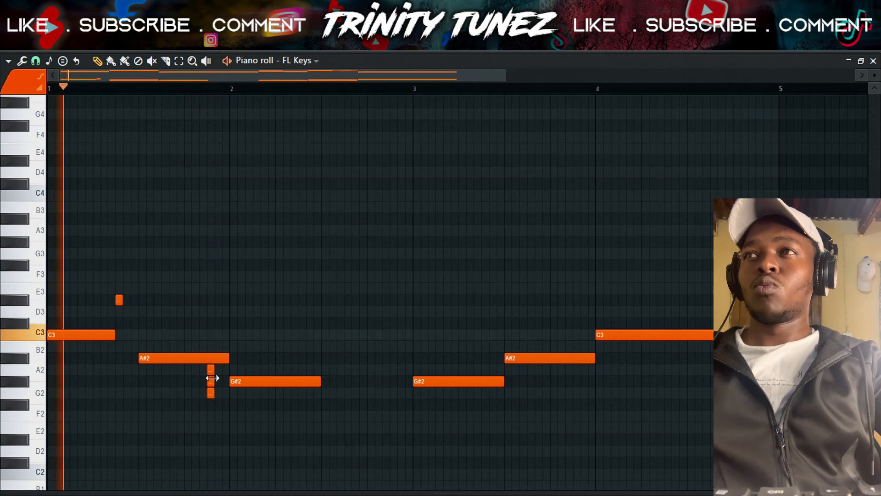
left_click_drag(229, 359, 207, 363)
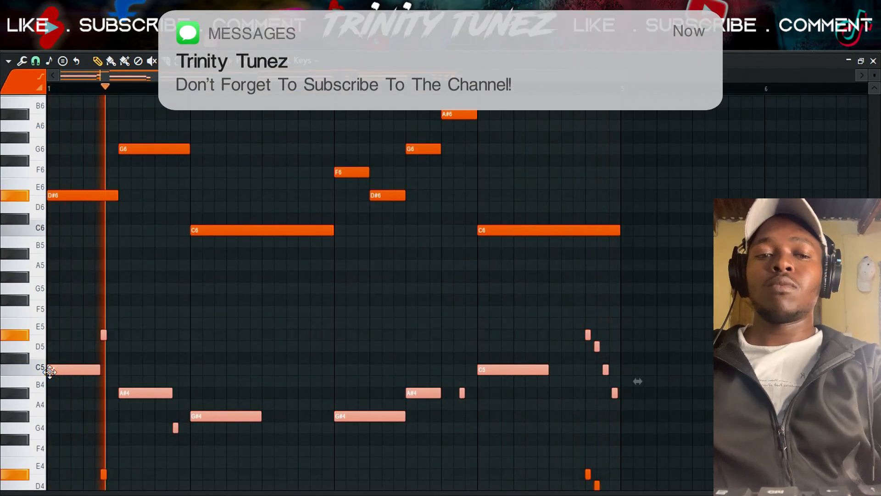
Step: Raise the selected copy of the bass line to start on G5, and duplicate it down to start on D#5
key("Up")
key("Up")
key("Up")
key("Up")
key("Up")
key("Up")
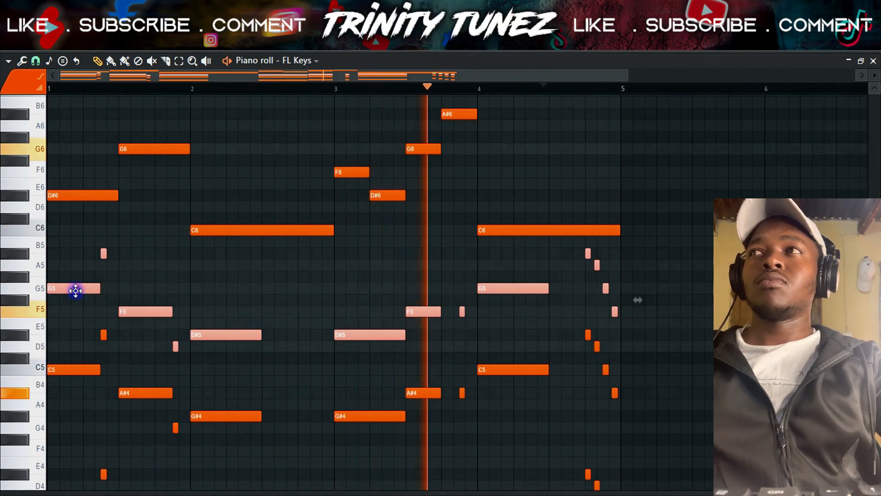
left_click_drag(76, 290, 65, 337)
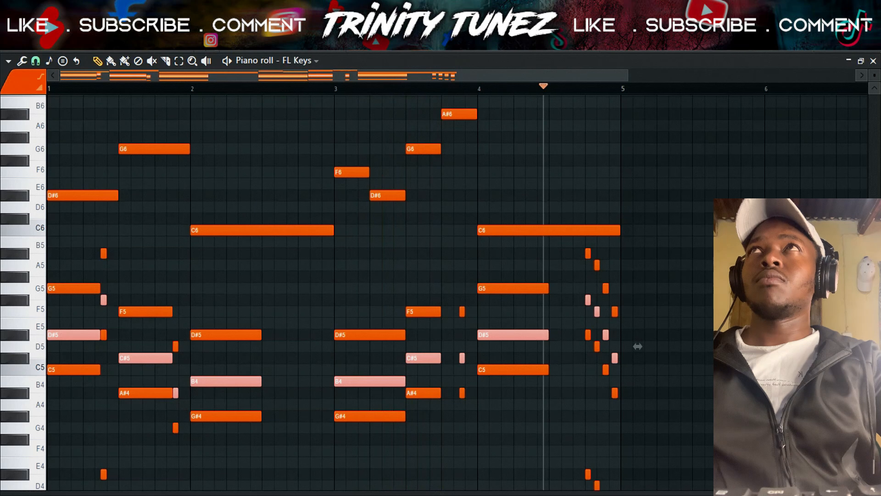
Step: Rework the short notes following the first chord, removing F#5 and placing D#5 and G5 ones
right_click(155, 273)
key("space")
right_click(103, 336)
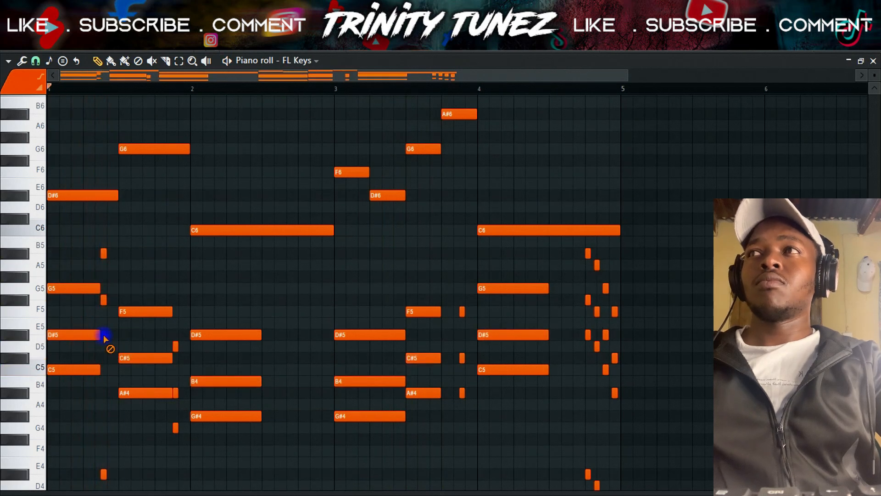
key("space")
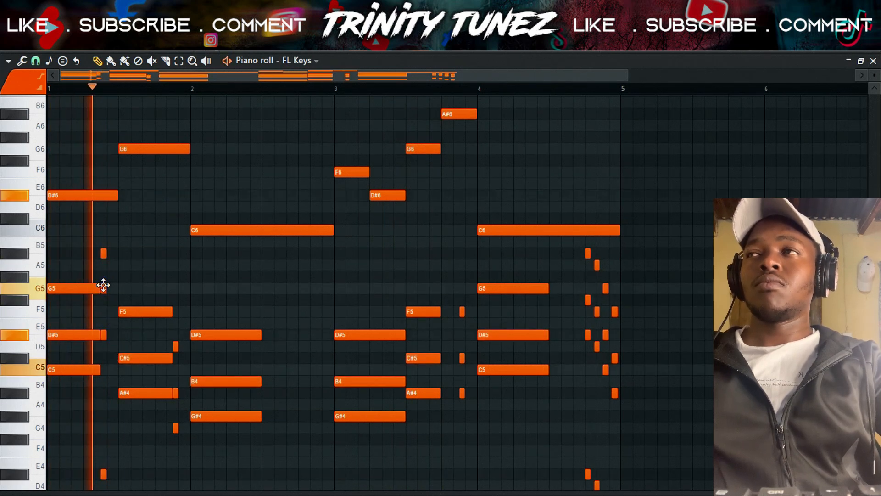
key("space")
key("space")
Step: Raise the second chord's C#5 note to D5, aligned with the chord start, and set the snap to Line
left_click_drag(150, 360, 150, 346)
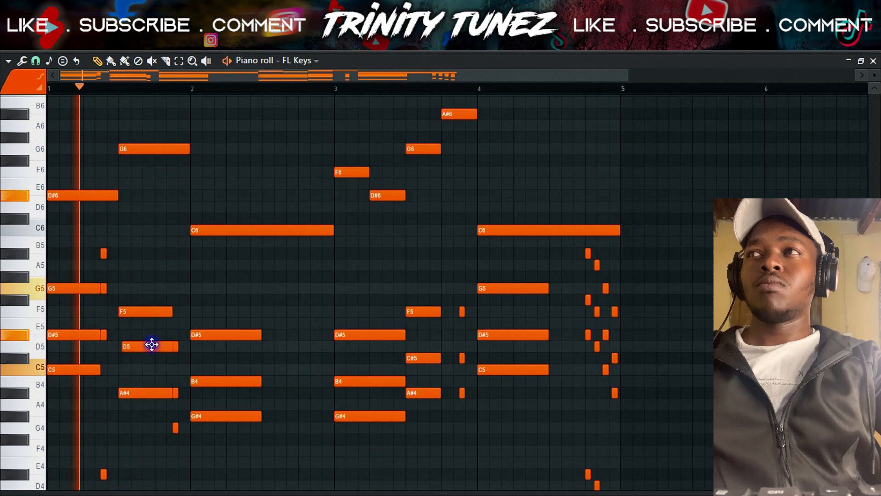
left_click(36, 61)
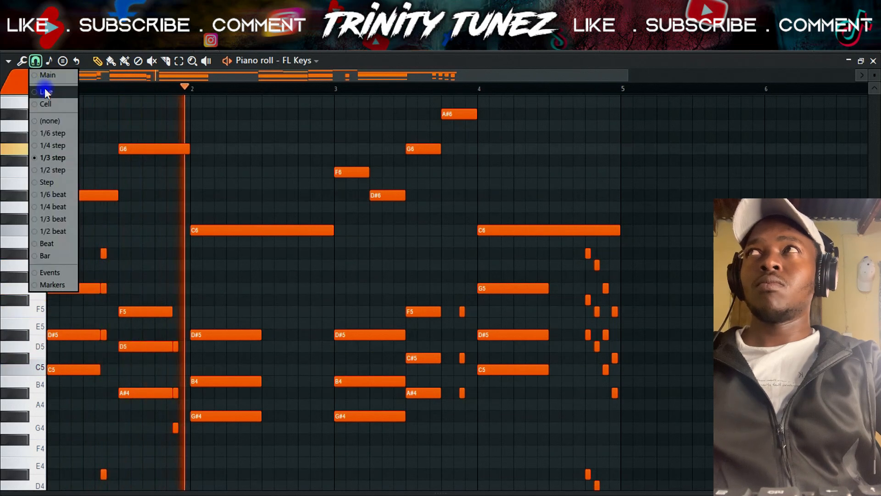
left_click(45, 91)
Step: Raise the B4 note of the bar 2 chord to C5
key("space")
key("space")
left_click_drag(218, 377, 217, 366)
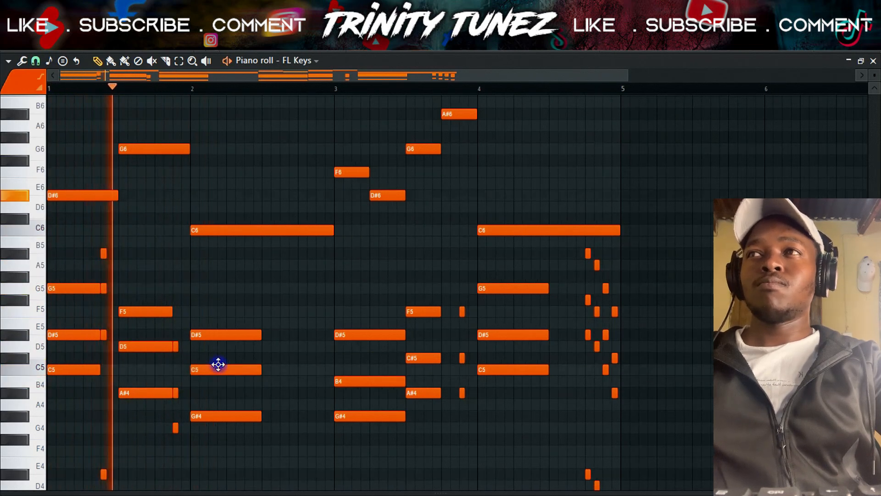
Step: Delete the short G4, D5 and A#4 notes following the second chord in bar 1
right_click(175, 428)
key("space")
key("space")
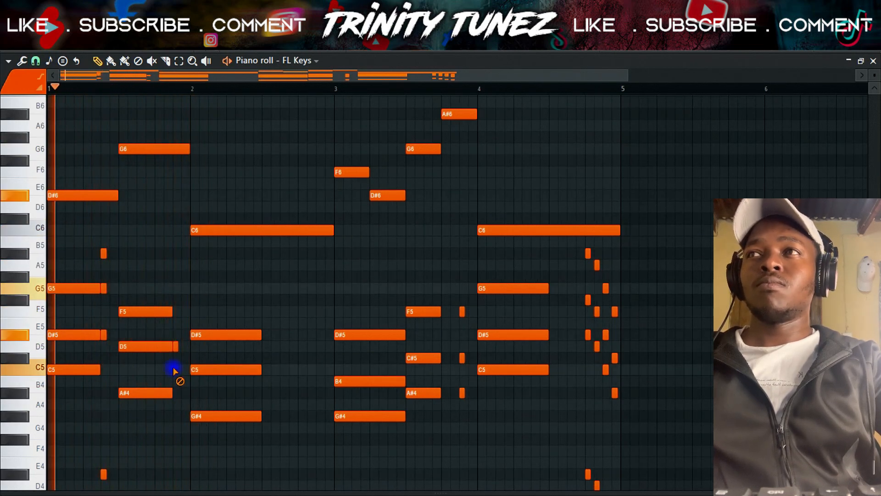
right_click(173, 346)
key("ctrl+z")
right_click(176, 347)
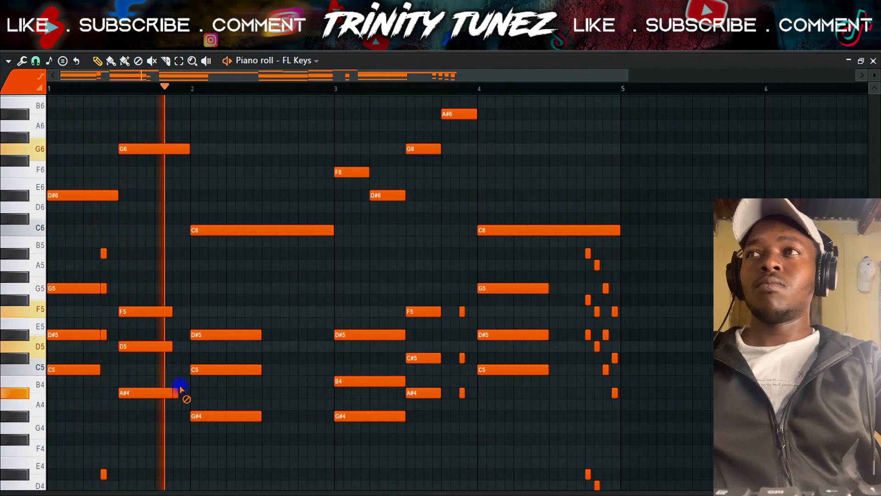
right_click(175, 393)
Step: Raise the bar 3 chord's B4 note to C5 and the following C#5 notes, including the short one, to D5
scroll(188, 416, "down", 4)
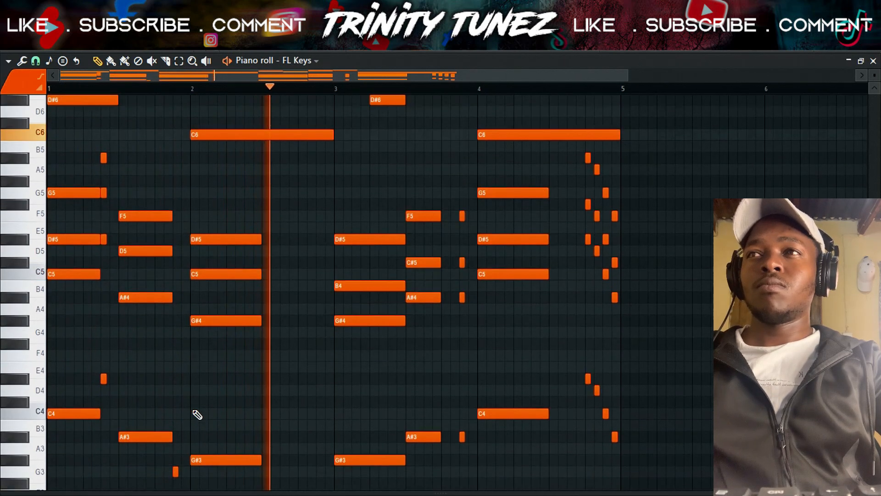
scroll(197, 413, "up", 5)
scroll(321, 390, "down", 4)
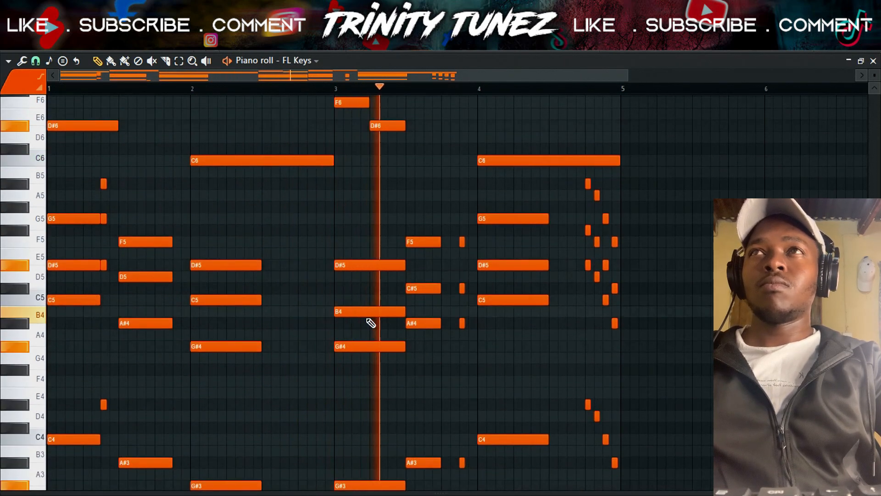
left_click_drag(370, 313, 366, 299)
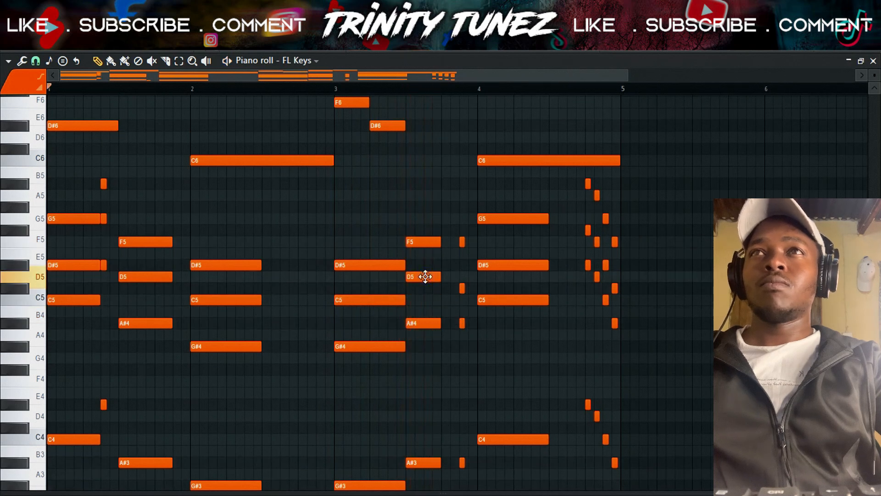
mouse_move(462, 288)
left_mouse_down()
mouse_move(460, 261)
mouse_move(462, 277)
left_mouse_up()
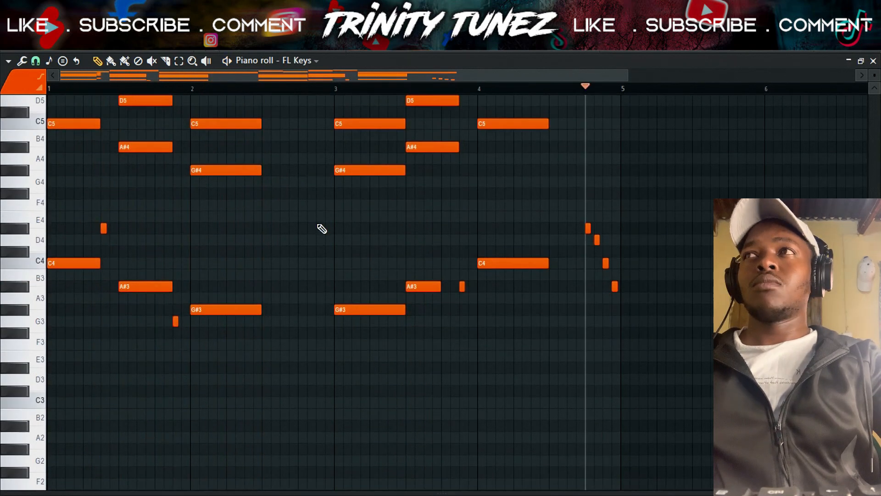
Step: Transpose all notes of the FL Keys pattern up one semitone
scroll(320, 228, "up", 5)
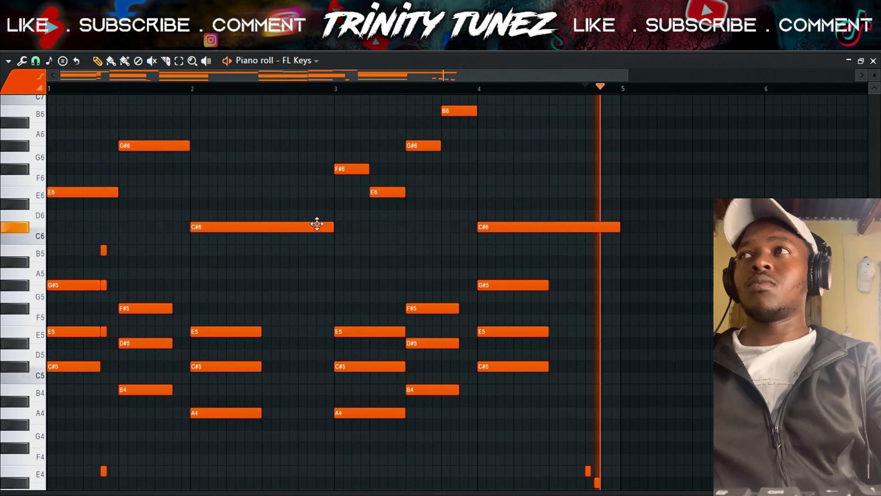
key("space")
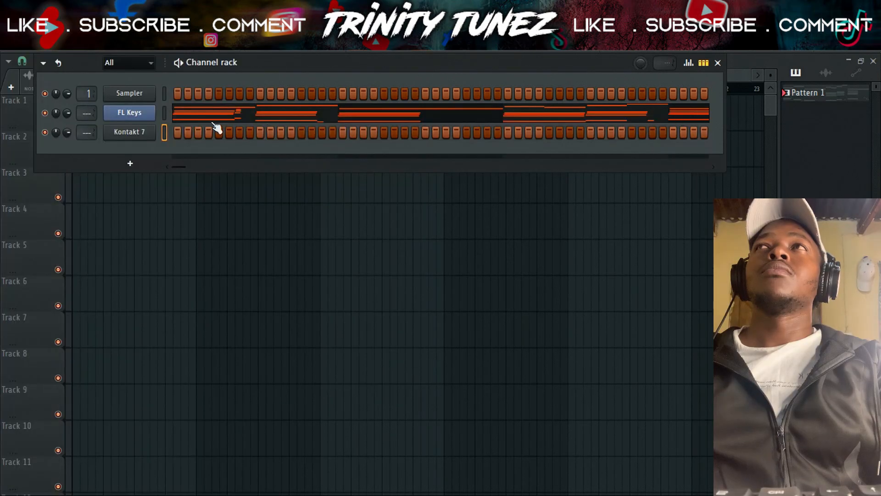
Step: Copy the FL Keys channel's notes and paste them into the Kontakt 7 channel
right_click(138, 113)
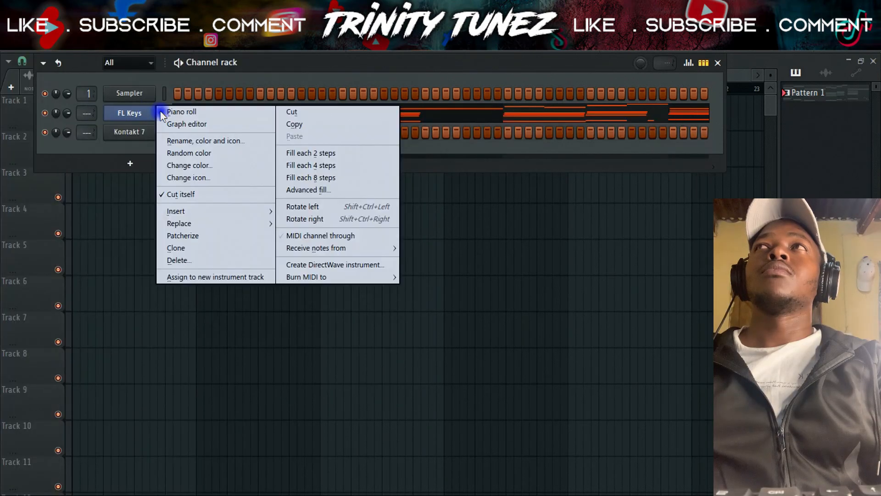
left_click(313, 123)
right_click(135, 134)
left_click(288, 157)
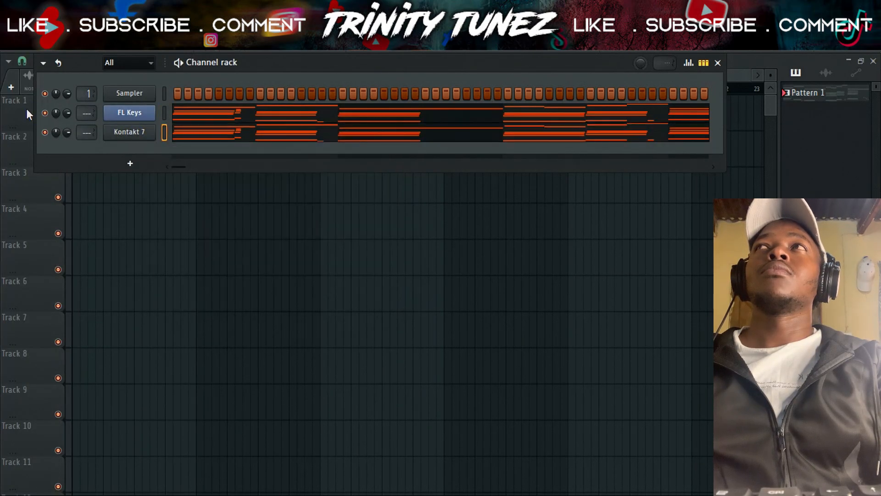
Step: Open the Kontakt 7 notes in the piano roll and enlarge the note area above the velocity lane
left_click(181, 138)
scroll(182, 152, "up", 4)
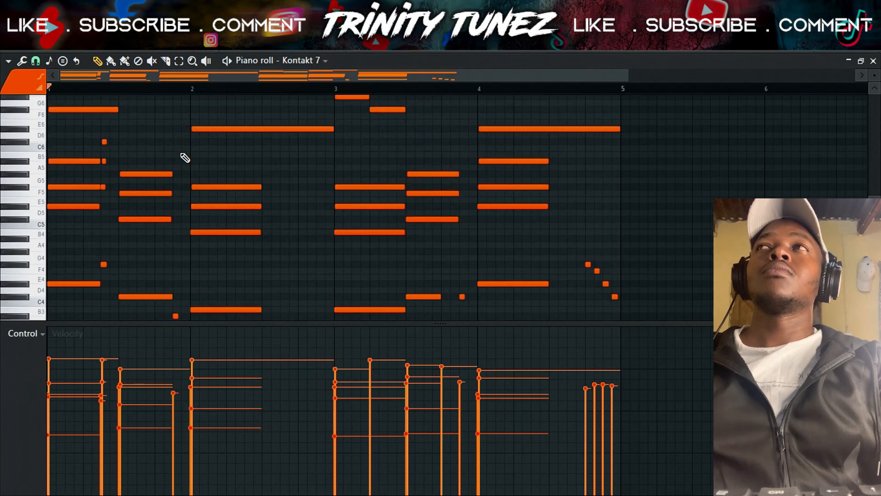
key("space")
left_click_drag(161, 324, 157, 373)
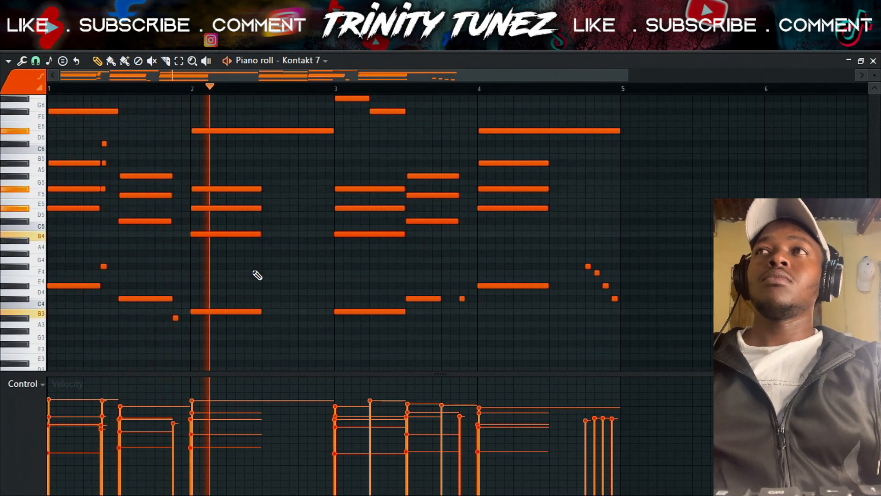
Step: Lower the short E6 note at the end of bar 2 to C#6 and add a D#6 note starting just after it
left_click_drag(627, 79, 580, 137)
scroll(572, 177, "up", 3)
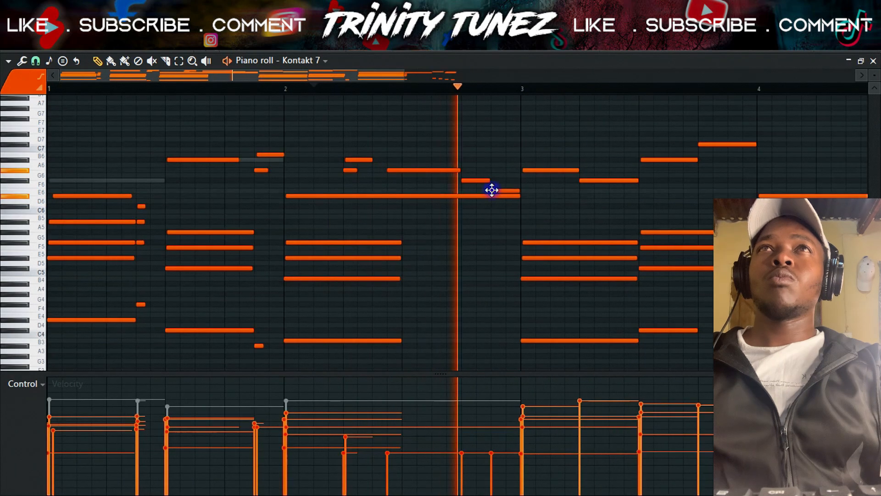
left_click_drag(491, 191, 458, 211)
left_click(490, 196, "ctrl")
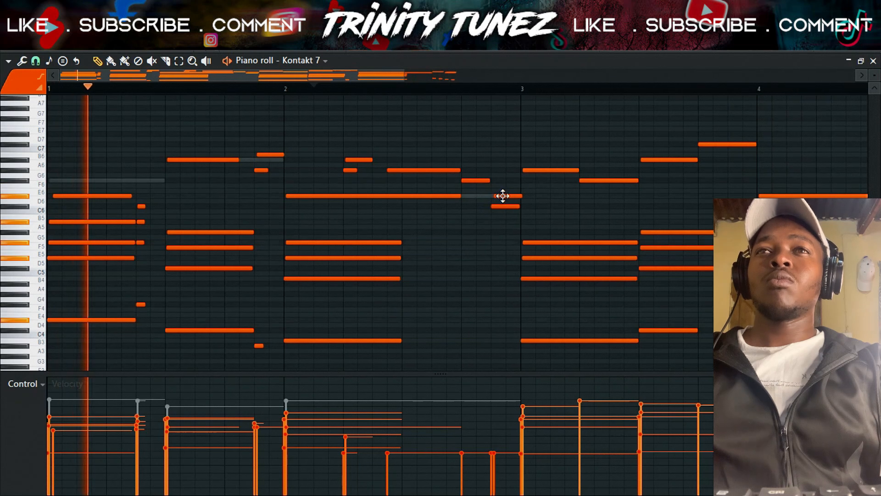
Step: Raise the velocity of the D#6 note ending bar 2 and shorten the C#6 note below it to a grace note
left_click_drag(494, 464, 494, 446)
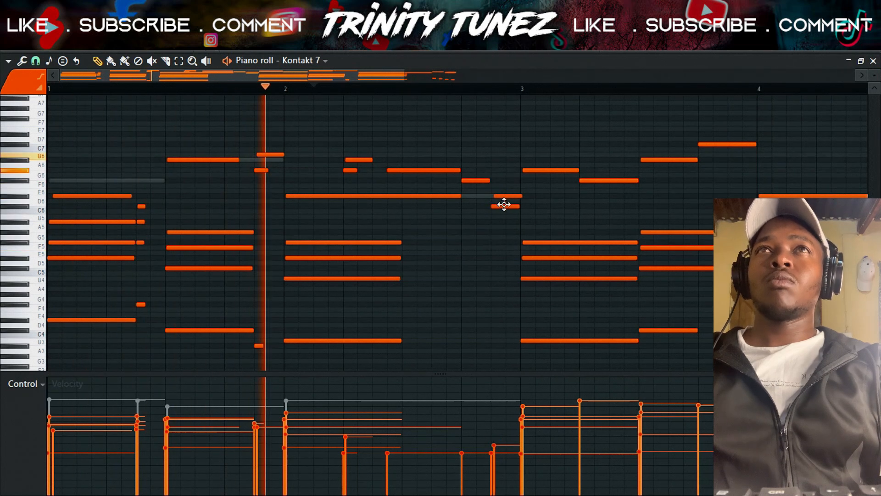
left_click_drag(519, 206, 499, 207)
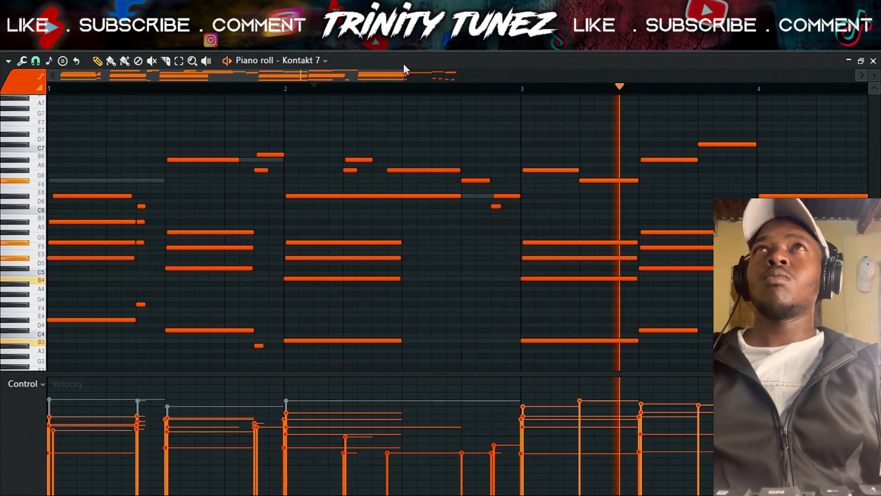
Step: Play back the Kontakt 7 melody and lower the velocity of the C#7 note ending bar 3
left_click_drag(403, 73, 496, 73)
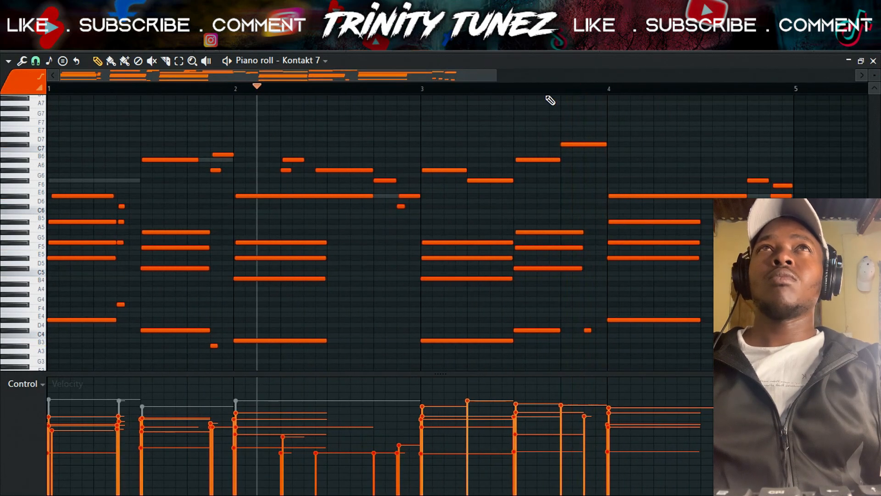
key("space")
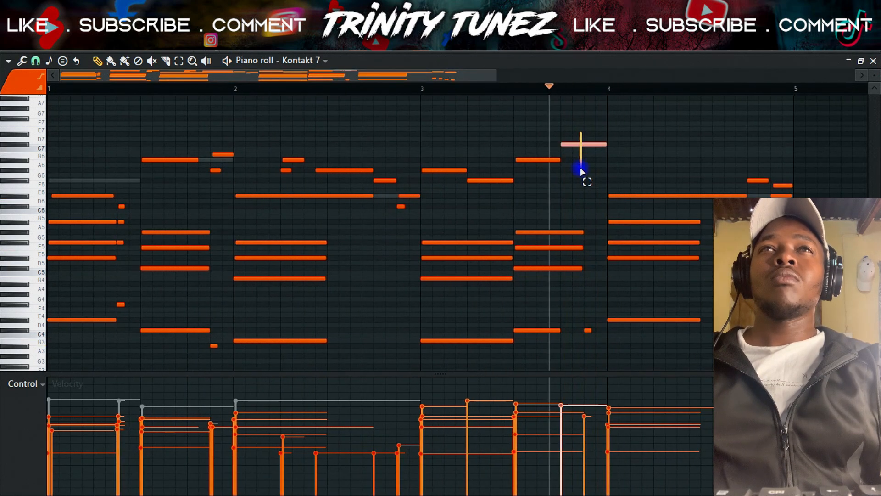
left_click(561, 412)
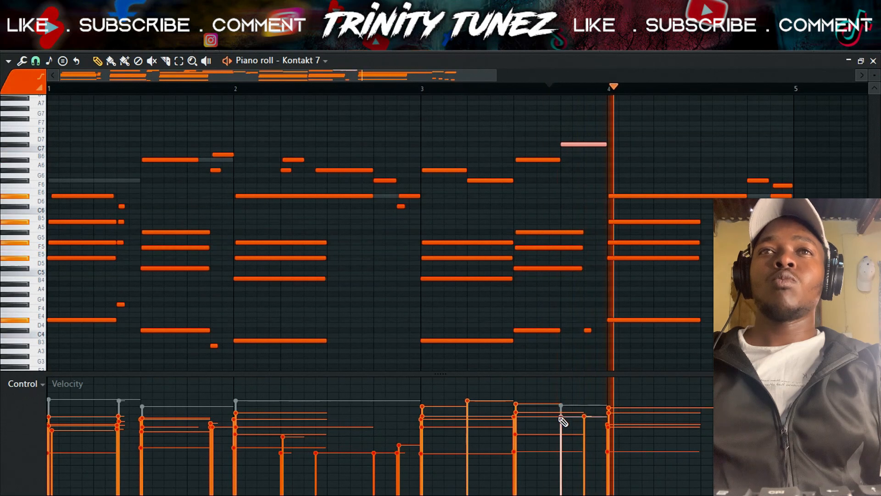
Step: Play from the start of bar 3 and lower the velocity of the F#6 melody note in that bar's first half
scroll(472, 165, "down", 3)
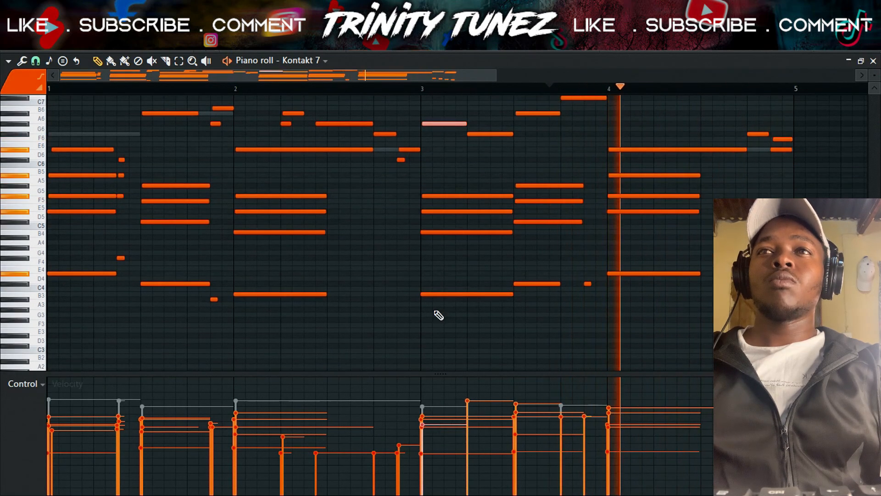
left_click(422, 89)
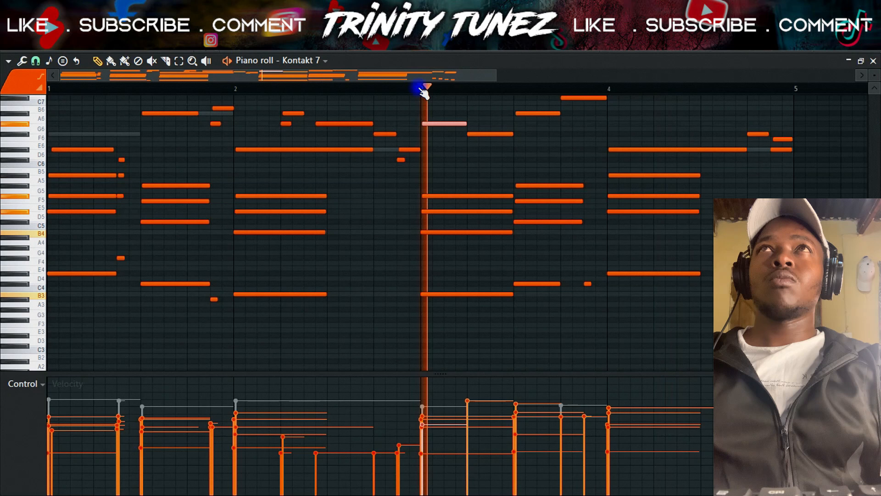
left_click(474, 134)
key("space")
left_click(478, 426)
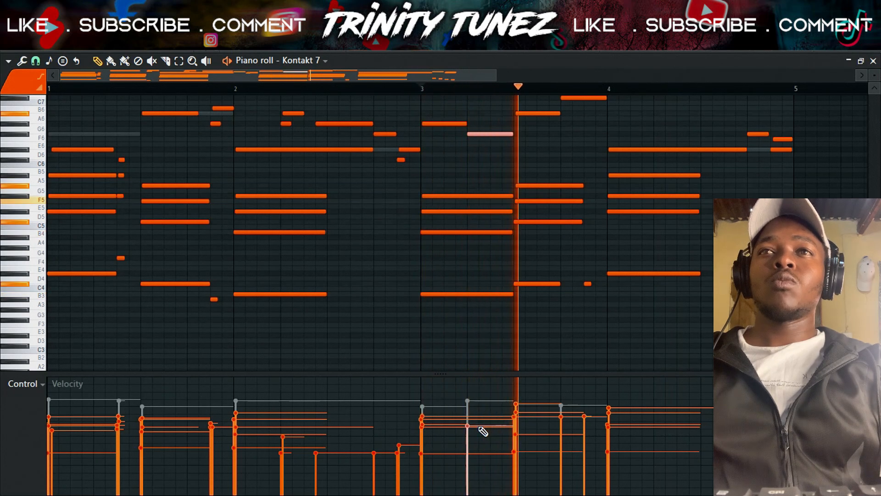
Step: Lower the velocity of the A#6 note in bar 3 and reduce the C#7 note after it further
left_click(539, 116)
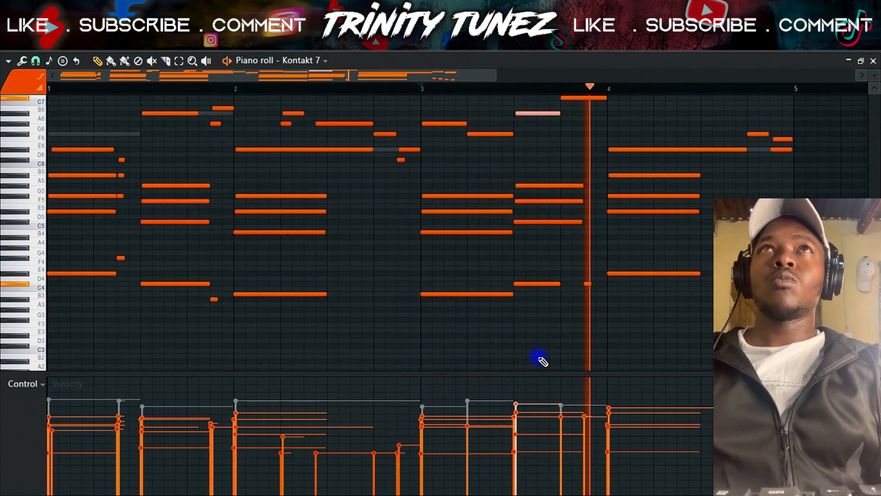
left_click(522, 422)
left_click(517, 423)
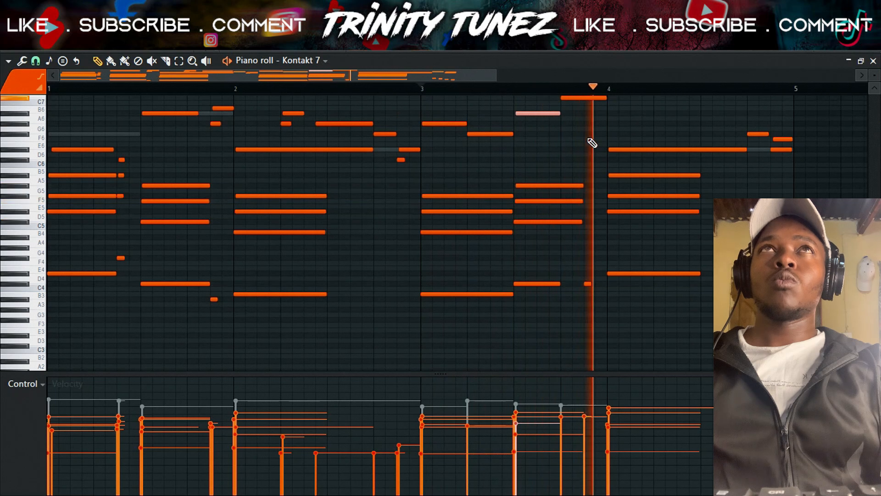
scroll(590, 140, "up", 1)
left_click_drag(586, 129, 587, 152)
left_click(560, 433)
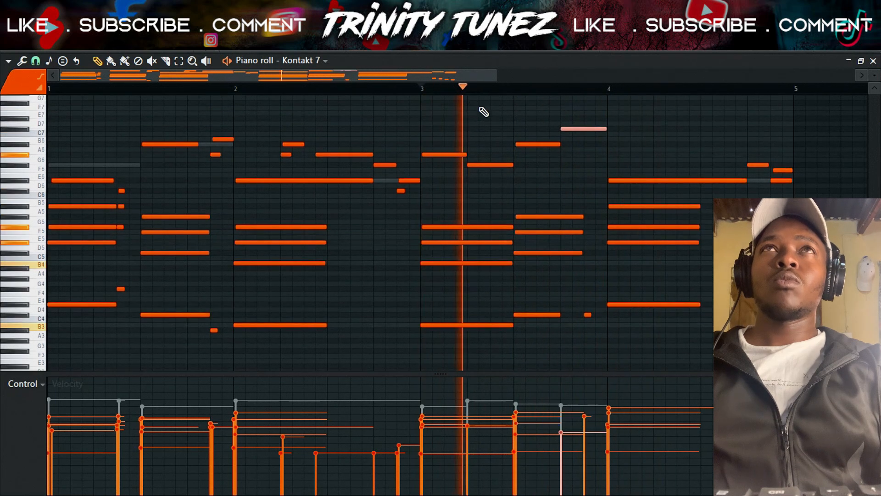
left_click_drag(469, 79, 535, 163)
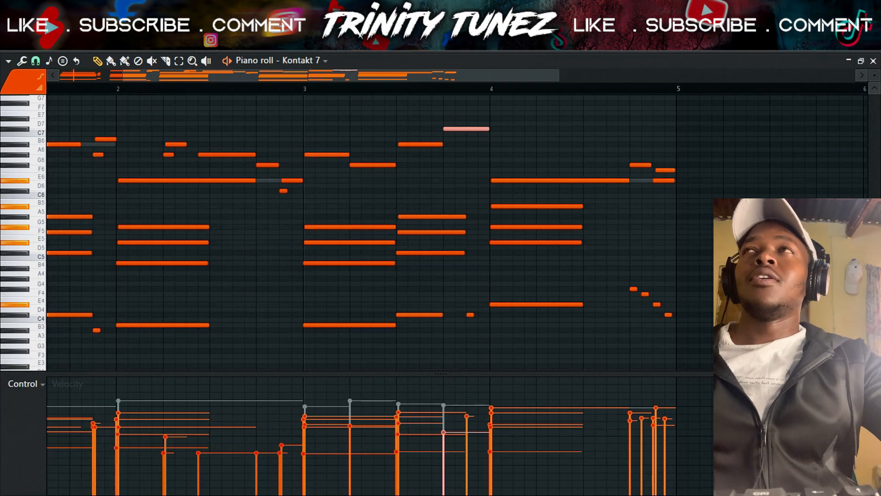
left_click_drag(213, 73, 152, 90)
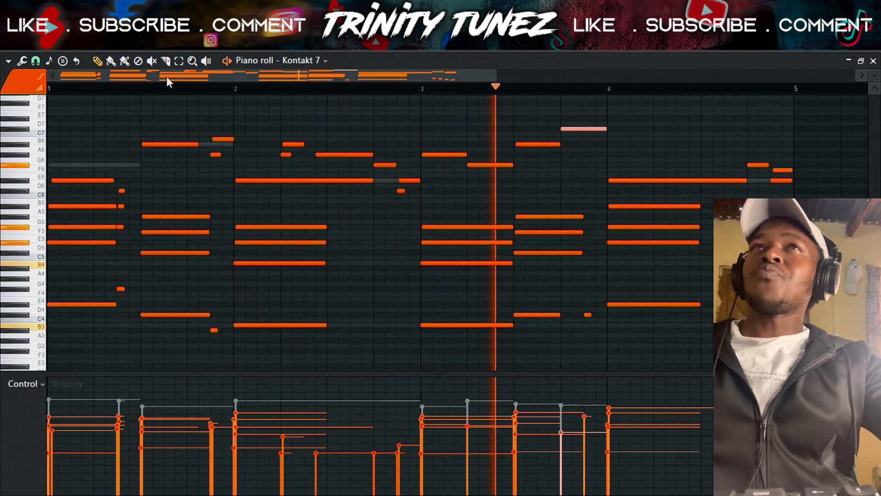
left_click_drag(167, 76, 227, 76)
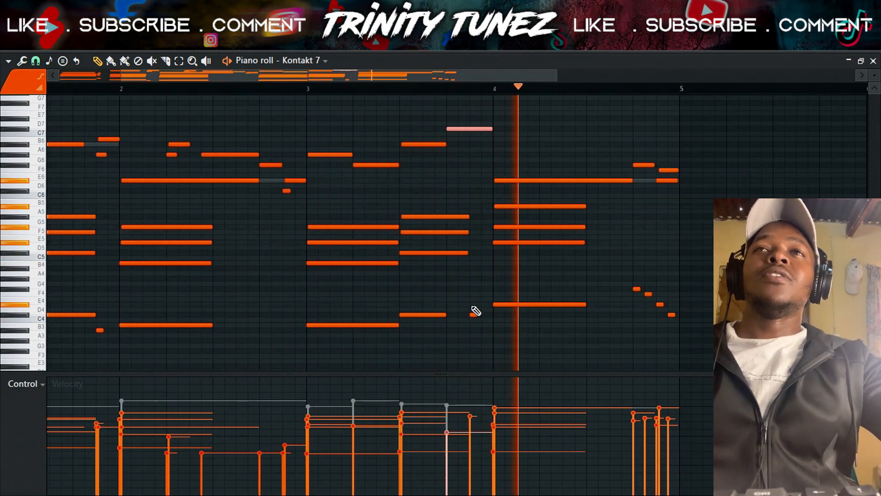
Step: Open the empty Arcade channel in the piano roll from the channel rack and start playback
left_click(752, 66)
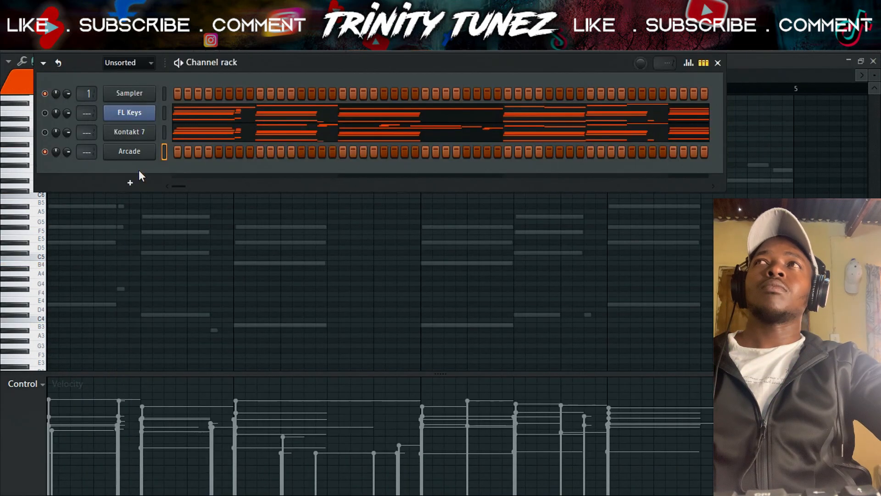
right_click(136, 156)
left_click(202, 153)
right_click(151, 156)
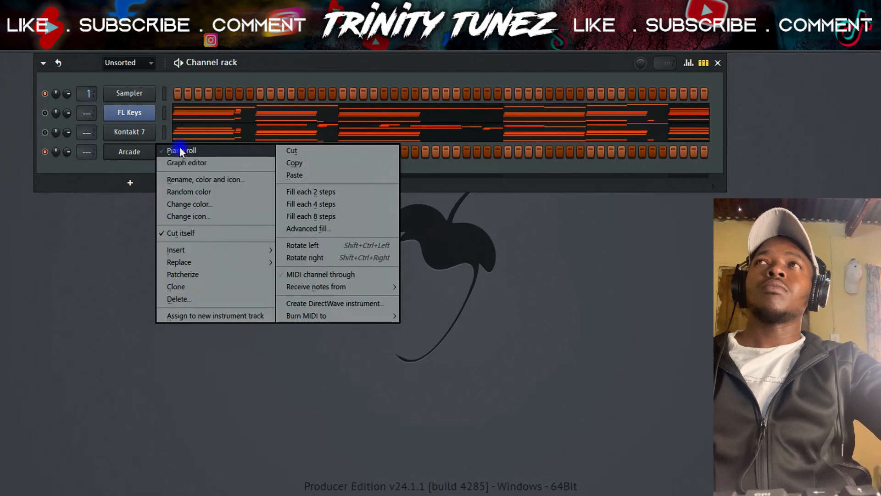
left_click(180, 150)
key("space")
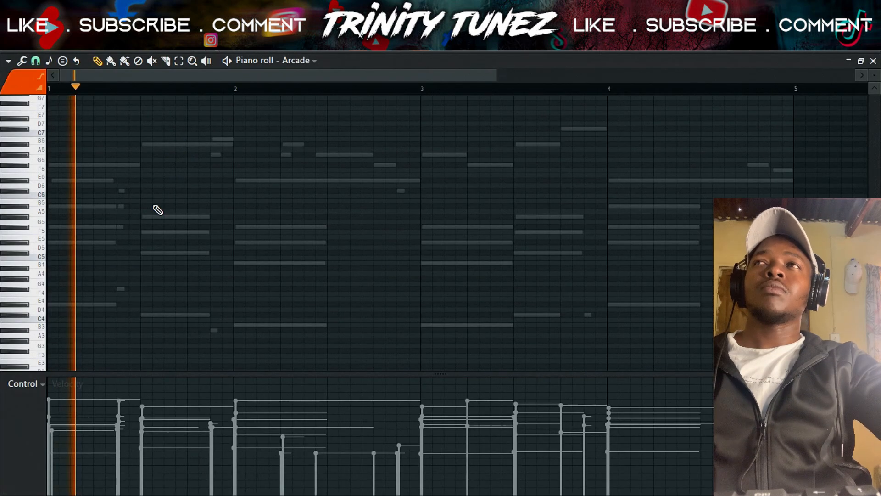
Step: Place Arcade trigger notes C6 and A5 in the two halves of bar 1 and B5 in the second half of bar 3
left_click(141, 212)
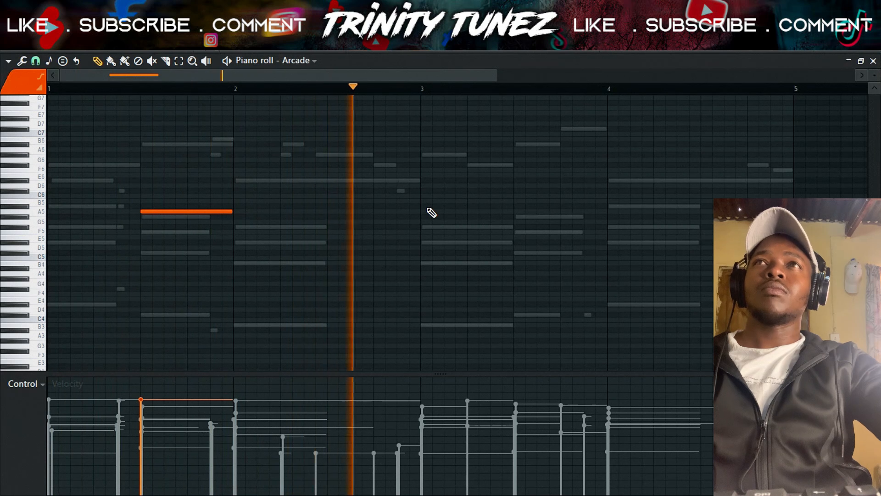
left_click(328, 200)
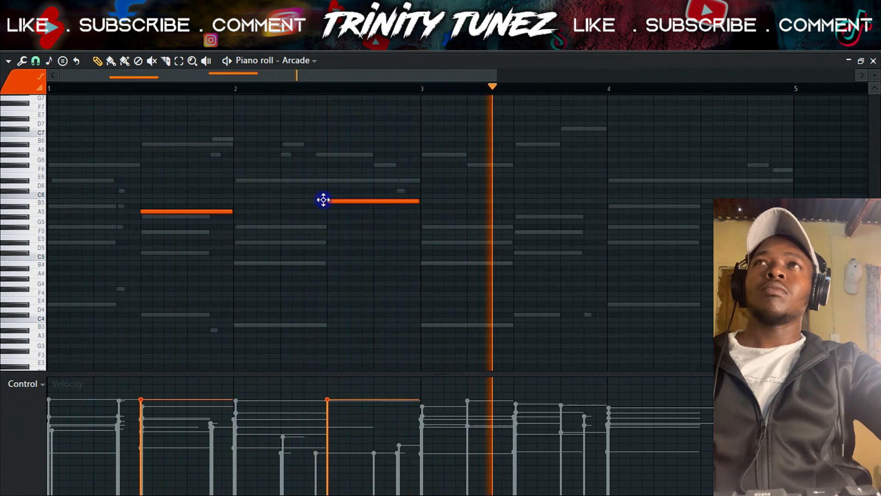
left_click_drag(48, 217, 46, 222)
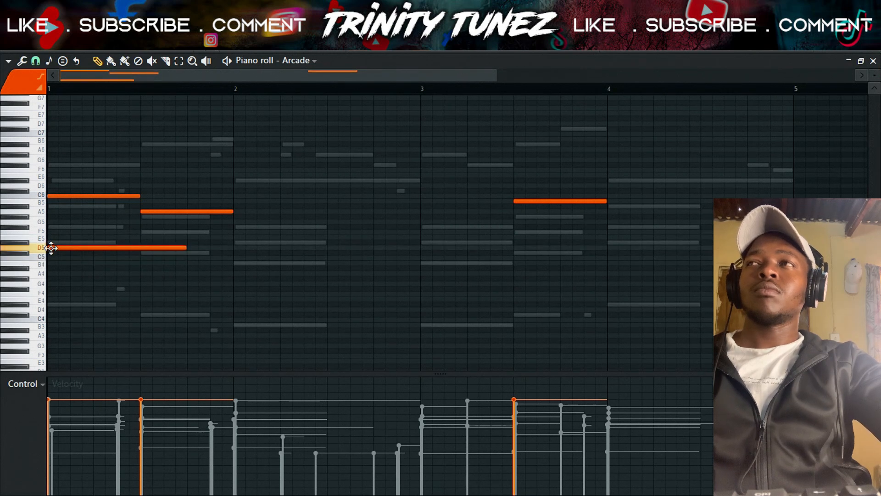
Step: Move the long low Arcade note from bar 1 to E5 at the start of bar 3 and shorten it to half a bar
left_click_drag(53, 235, 629, 229)
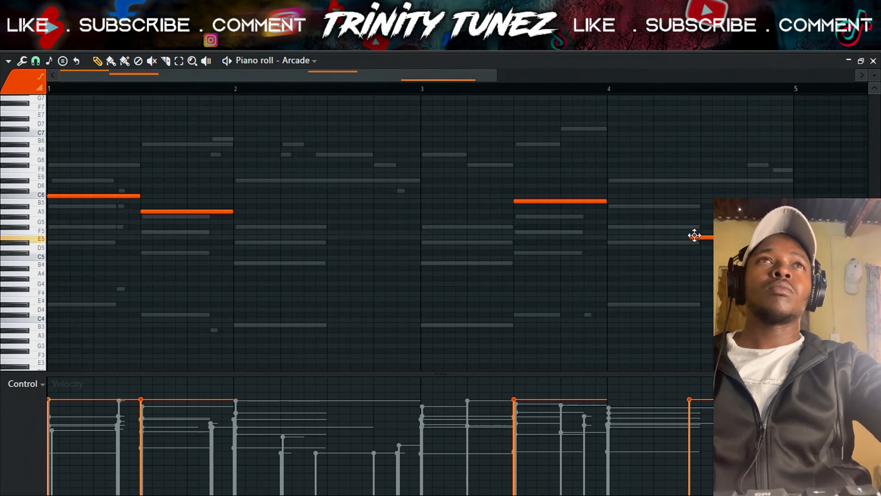
key("space")
left_click_drag(708, 235, 421, 236)
left_click_drag(559, 238, 512, 238)
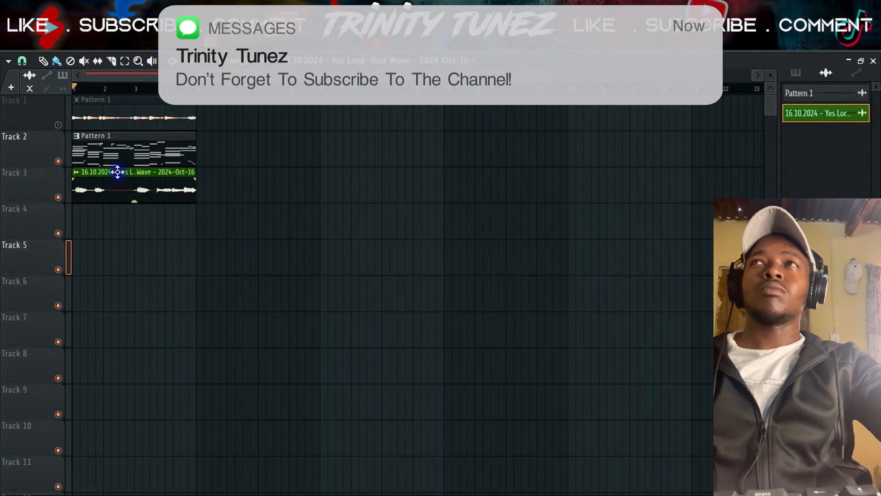
Step: Mute playlist track 2, unmute track 1 and slice the audio clip on track 3 at bar 5
left_click(58, 160)
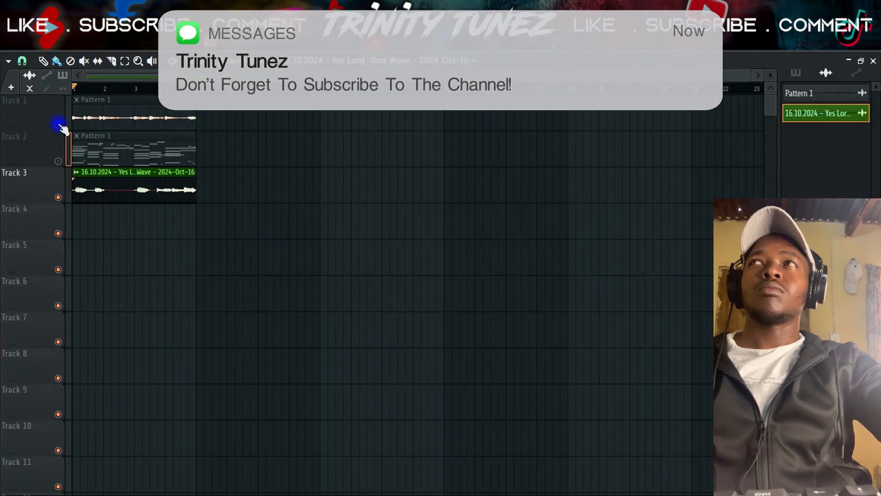
left_click(58, 124)
left_click(111, 61)
left_click_drag(196, 206, 196, 158)
left_click(72, 62)
left_click(131, 179)
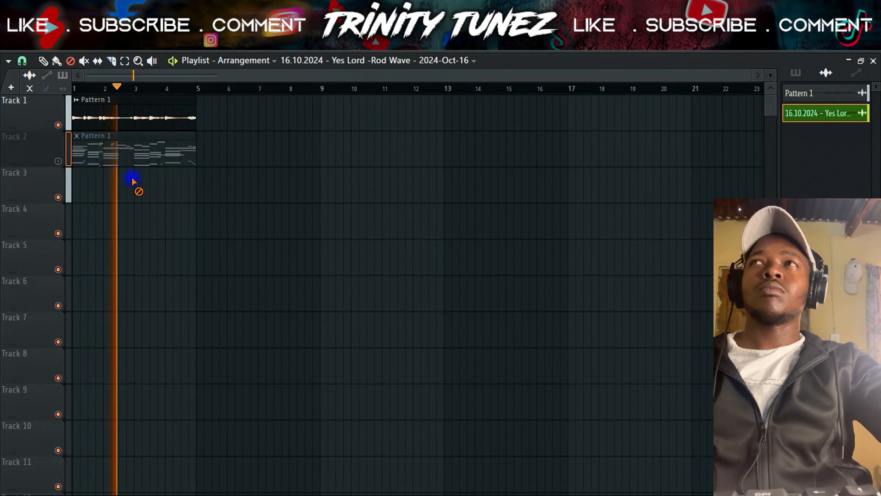
key("ctrl+z")
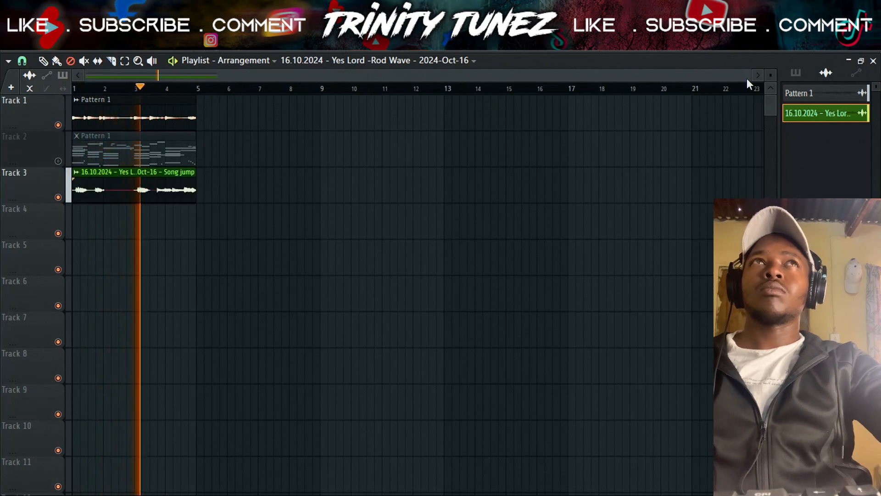
Step: Raise the wet level and lower the dry level of Fruity Reeverb 2 on the audio clip's mixer insert
mouse_move(748, 77)
left_mouse_down()
mouse_move(217, 184)
mouse_move(246, 191)
mouse_move(248, 178)
left_mouse_up()
left_click(111, 61)
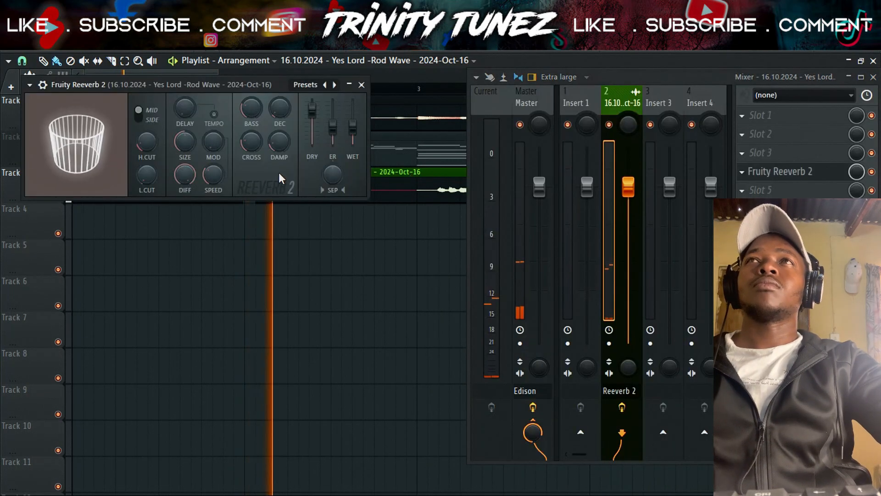
left_click_drag(353, 132, 353, 117)
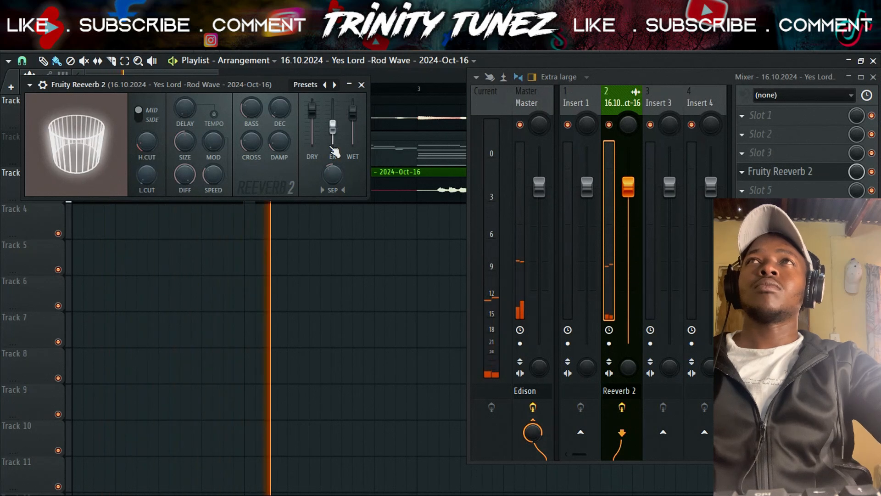
left_click_drag(312, 111, 313, 125)
left_click_drag(332, 175, 332, 169)
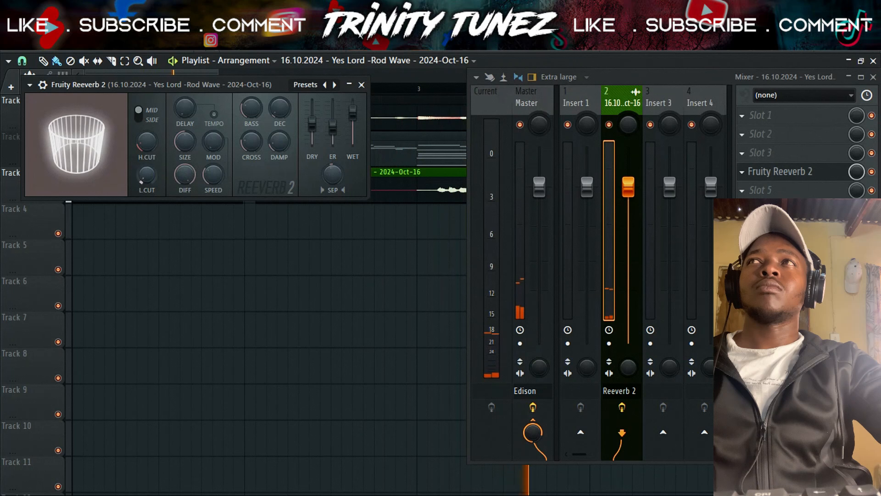
Step: Insert Fruity parametric EQ 2 in slot 3 of the audio clip's mixer insert, ahead of the reverb
left_click(762, 155)
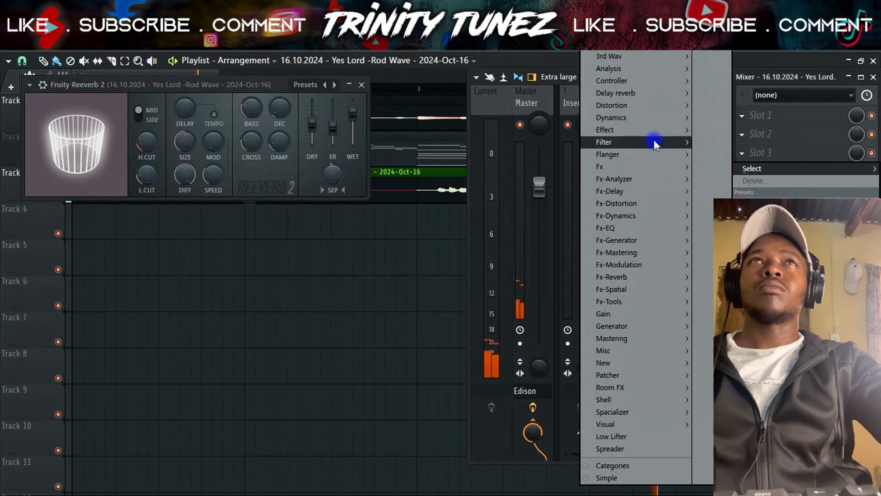
mouse_move(614, 141)
left_click(541, 203)
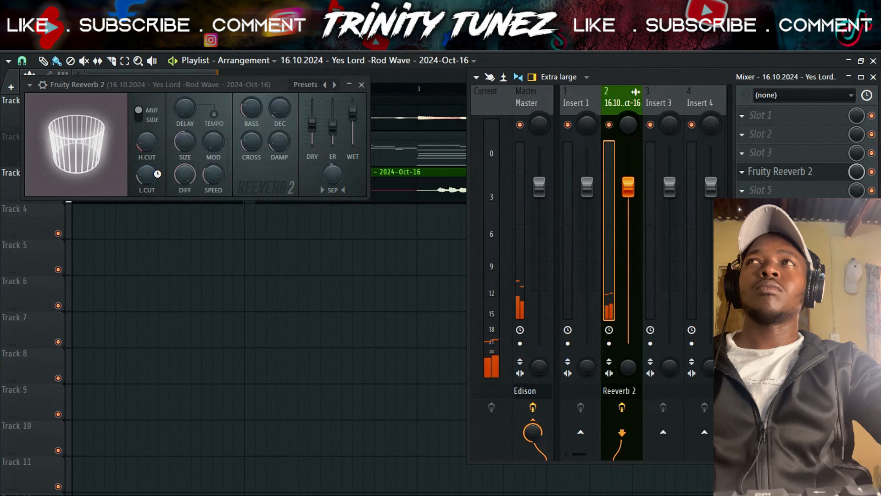
Step: Cut the lows and attenuate the highs around 6704 Hz with the EQ, and reduce Fruity Reeverb 2's mix level
left_click_drag(68, 177, 137, 263)
left_click_drag(102, 178, 92, 210)
left_click_drag(281, 178, 285, 201)
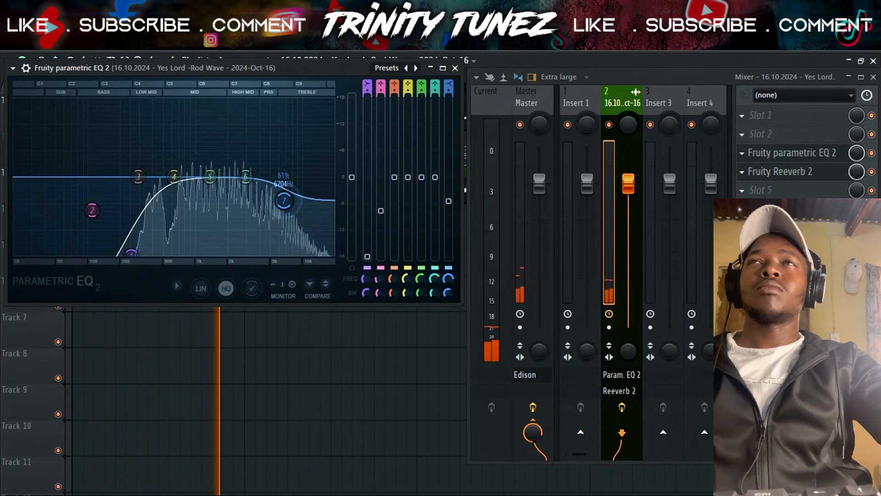
left_click(456, 68)
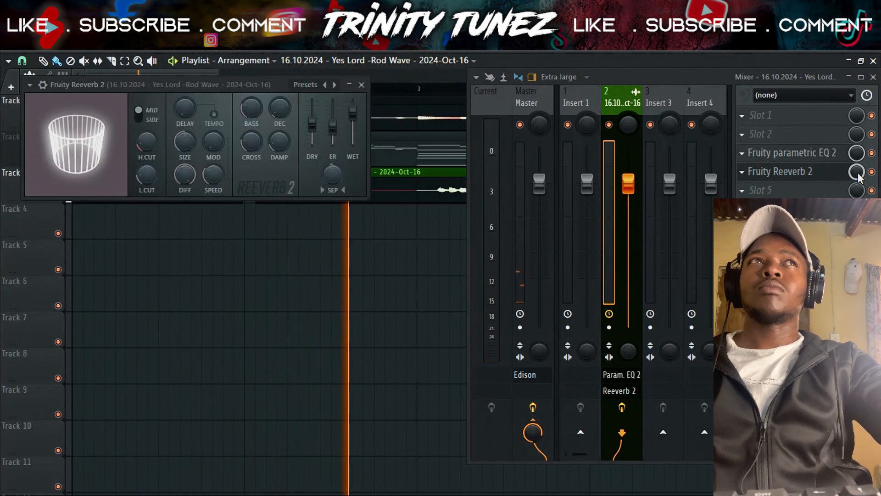
left_click_drag(857, 172, 857, 180)
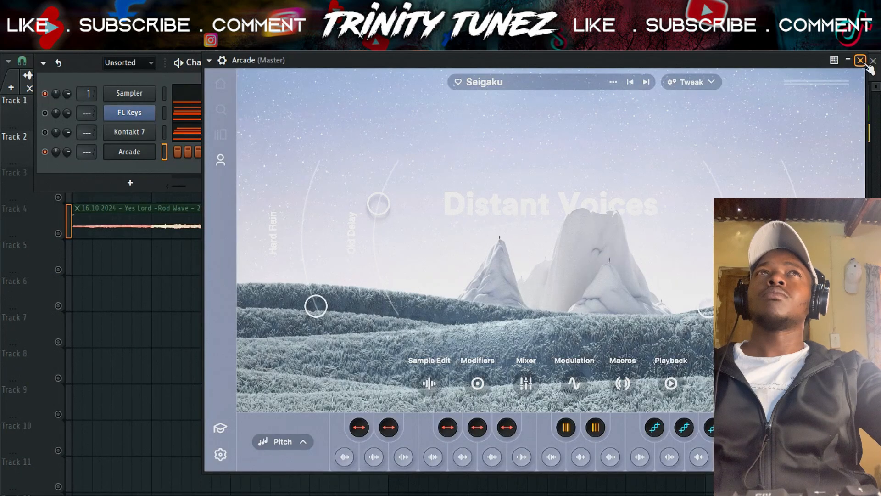
Step: Return to the Arcade channel's notes in the piano roll
left_click(147, 152)
right_click(161, 146)
left_click(169, 146)
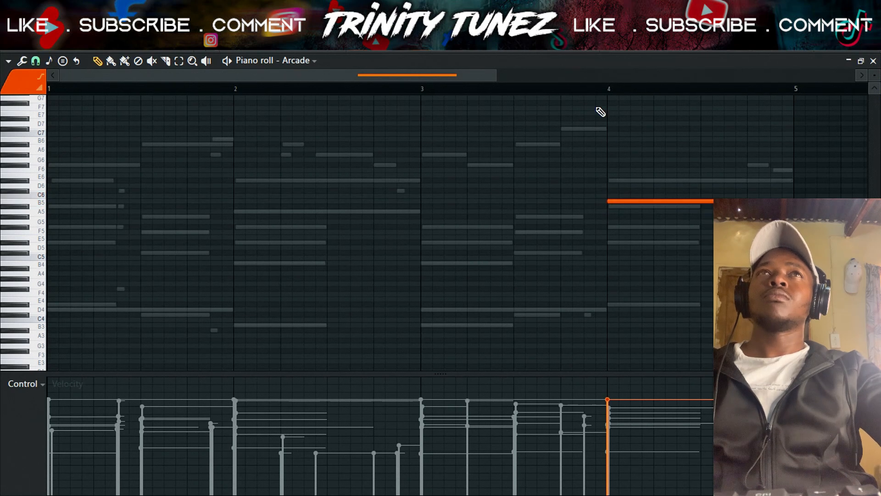
Step: Audition the Arcade B5 note in bar 4, then add an F5 note spanning bar 1 and play it
left_click(593, 92)
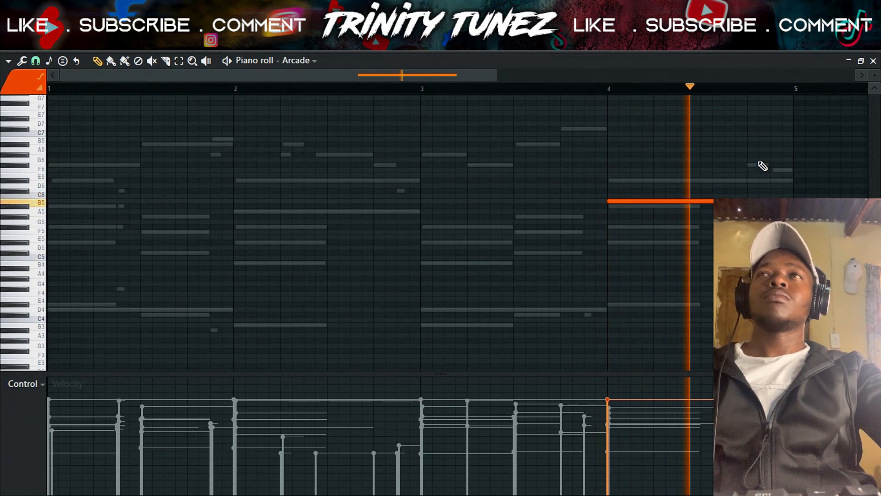
key("space")
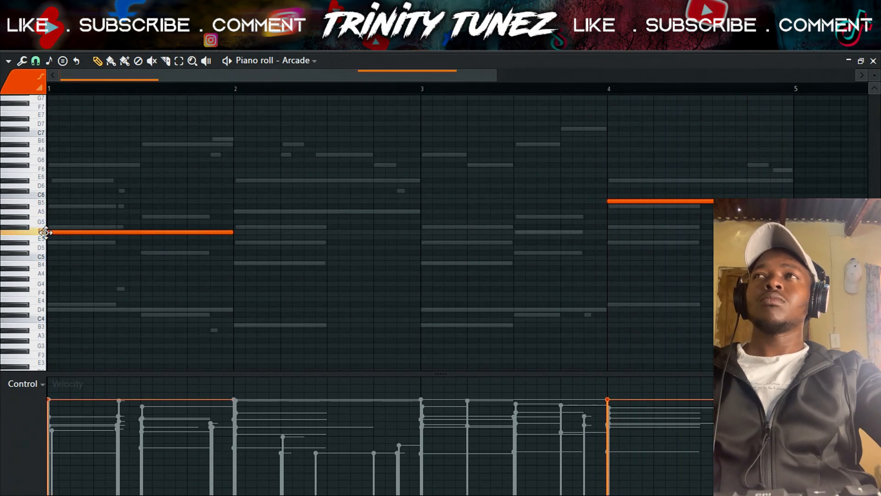
key("space")
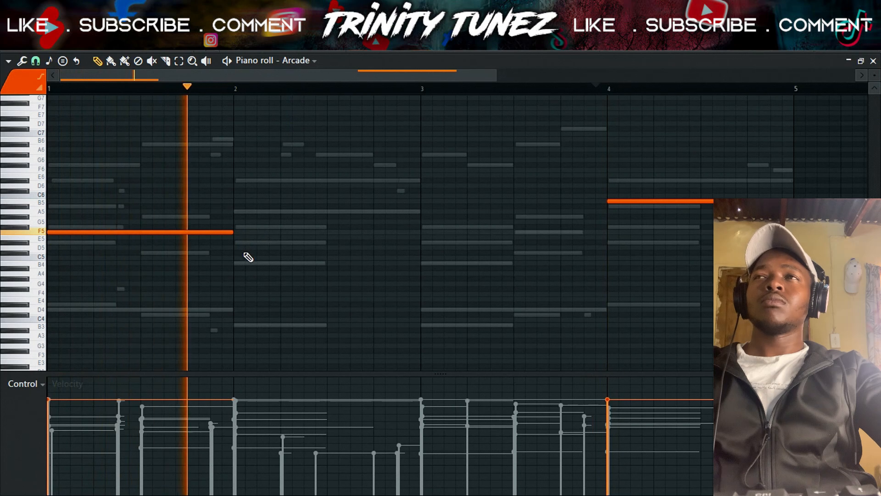
Step: Lower the bar 2 Arcade note to D5, play the pattern, and delete the bar's B4 and D5 notes
key("space")
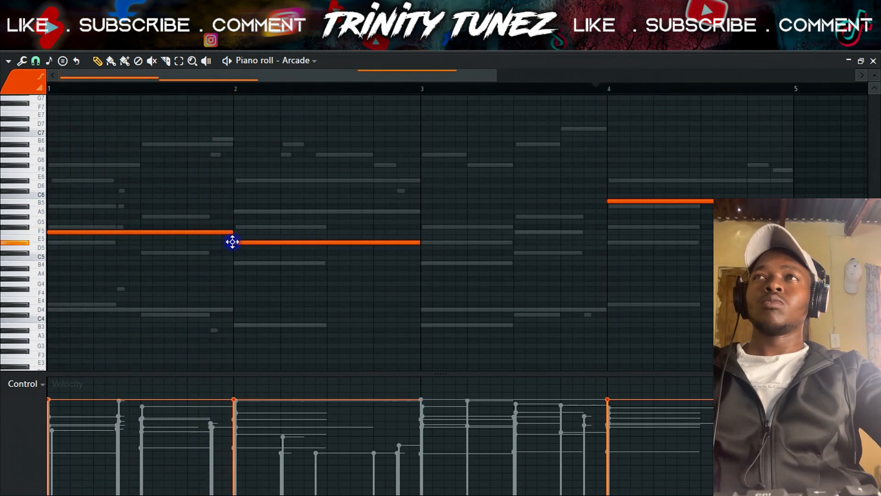
left_click_drag(232, 241, 232, 247)
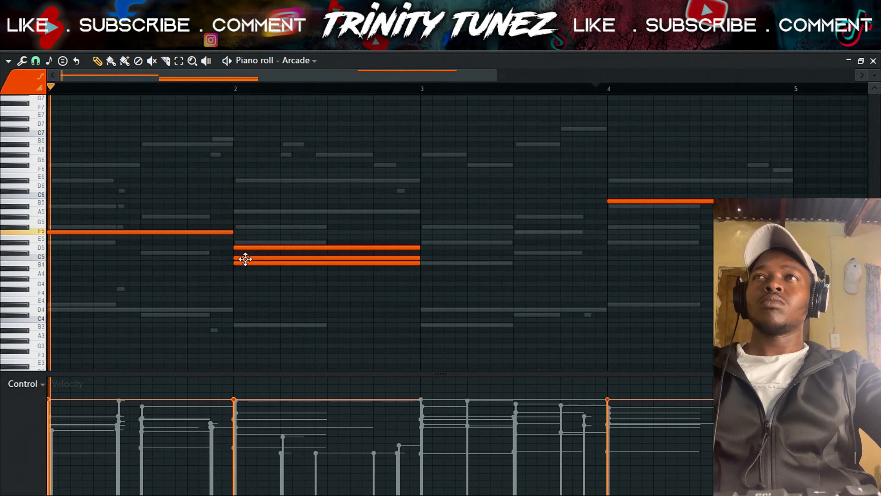
key("space")
right_click(246, 262)
right_click(242, 248)
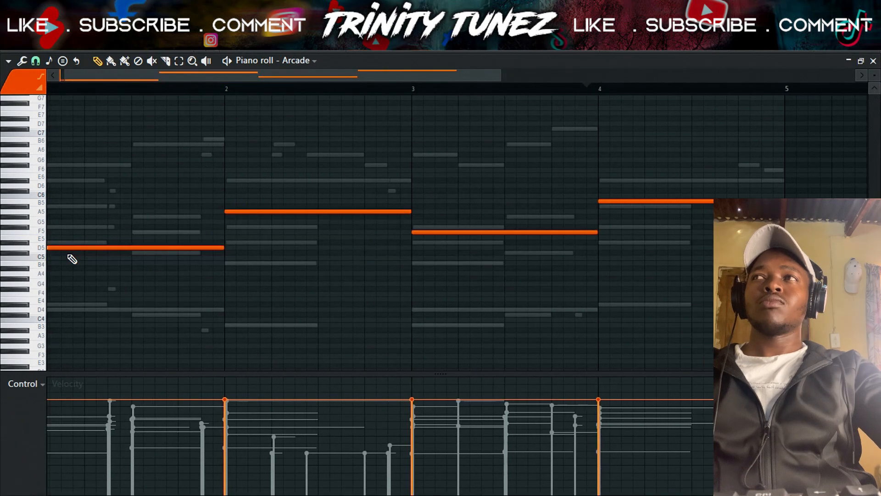
Step: Play the Arcade melody and lower the bar 3 note to D5
key("space")
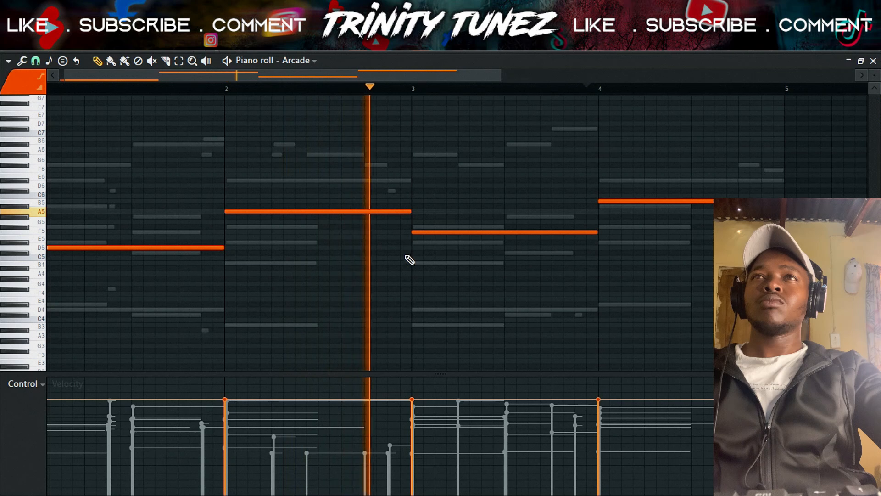
left_click_drag(413, 232, 409, 247)
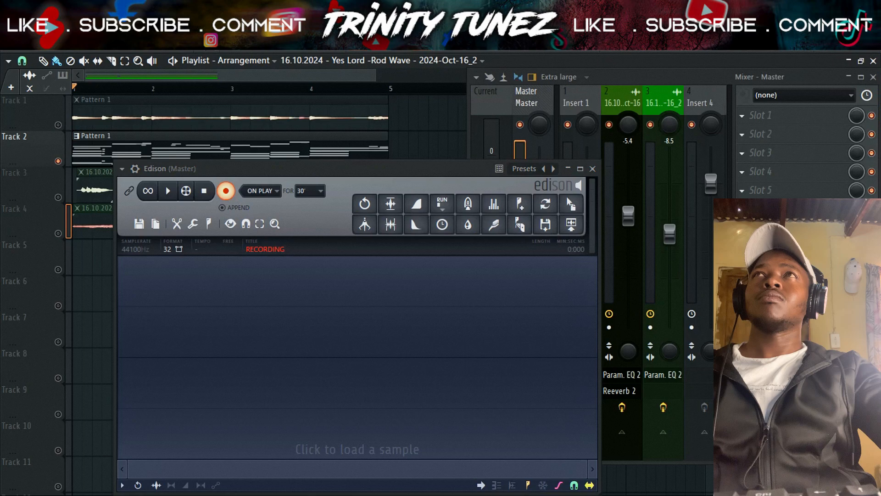
Step: Record the arrangement's playback into Edison on the Master
key("space")
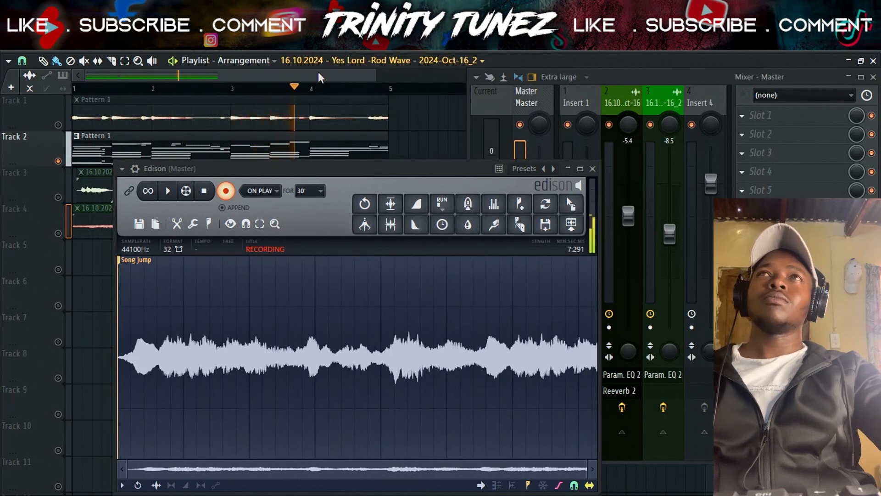
left_click(431, 112)
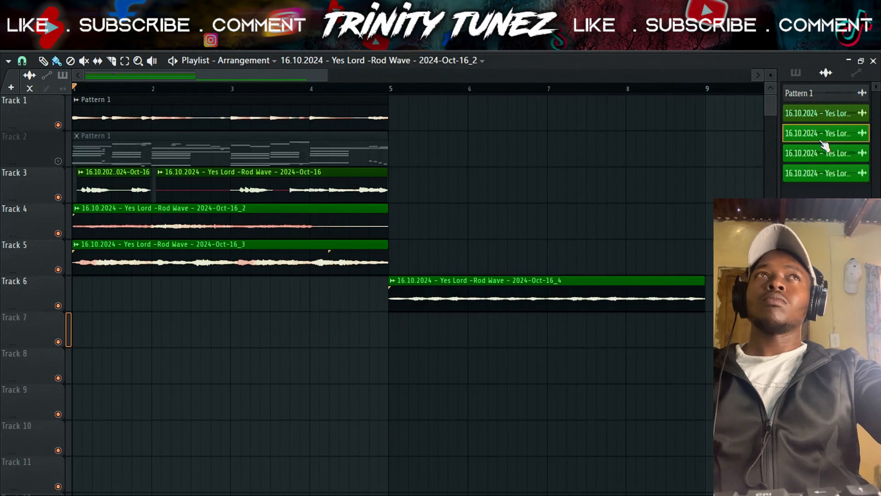
Step: Mute Track 4, play the arrangement, and check the channel settings of the Track 5 audio clip
right_click(806, 131)
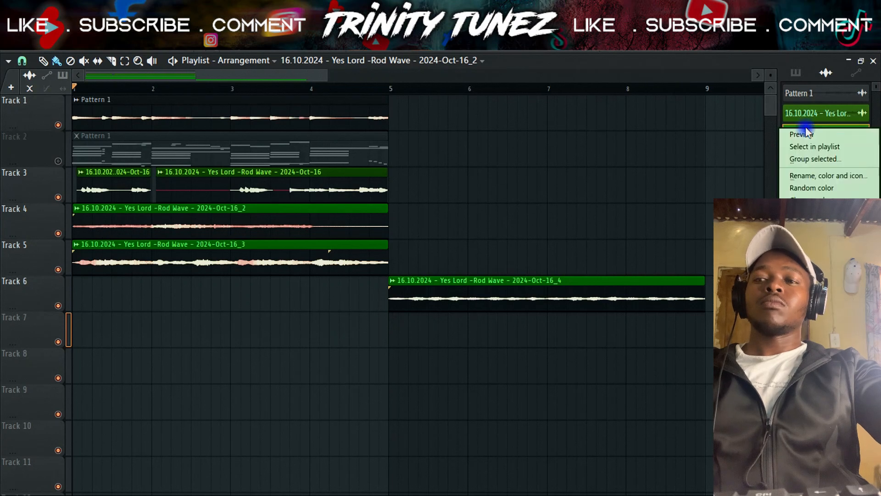
left_click(59, 233)
key("space")
double_click(151, 265)
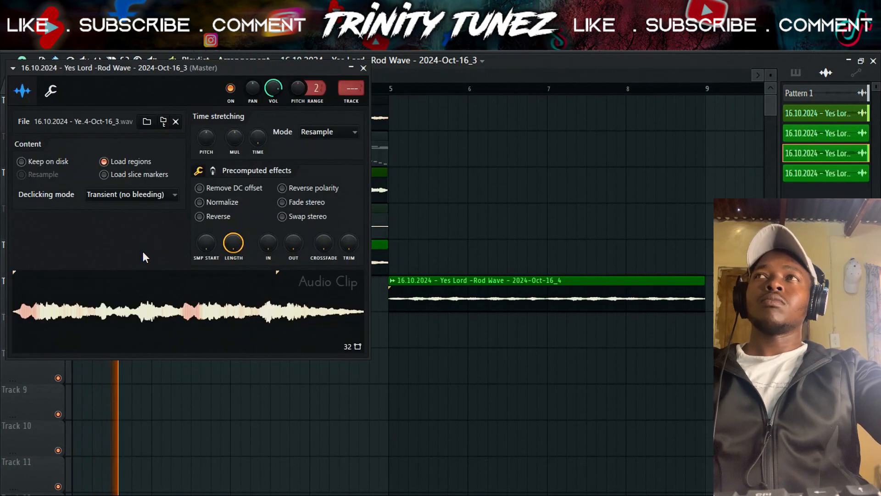
left_click(364, 68)
left_click_drag(118, 187, 412, 183)
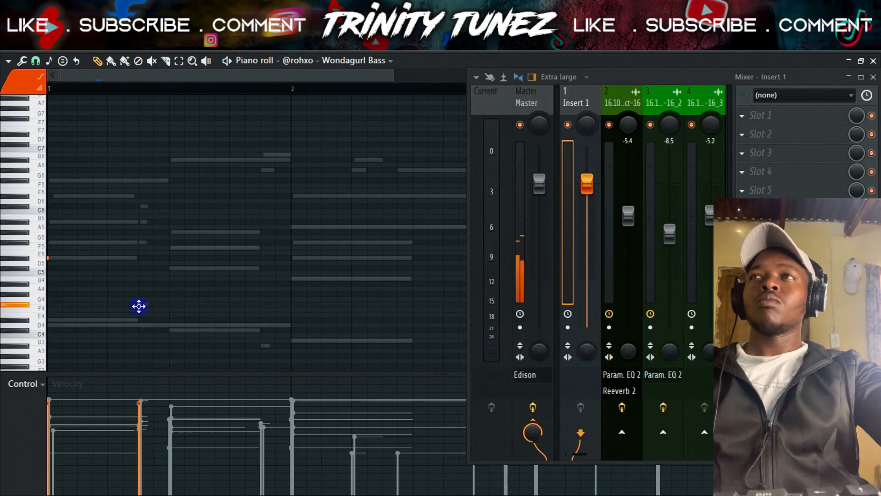
Step: Write the Wondagurl Bass line with half-bar D#5 and C#5 notes and a B4 across bar 2, join them legato, and close the mixer
key("space")
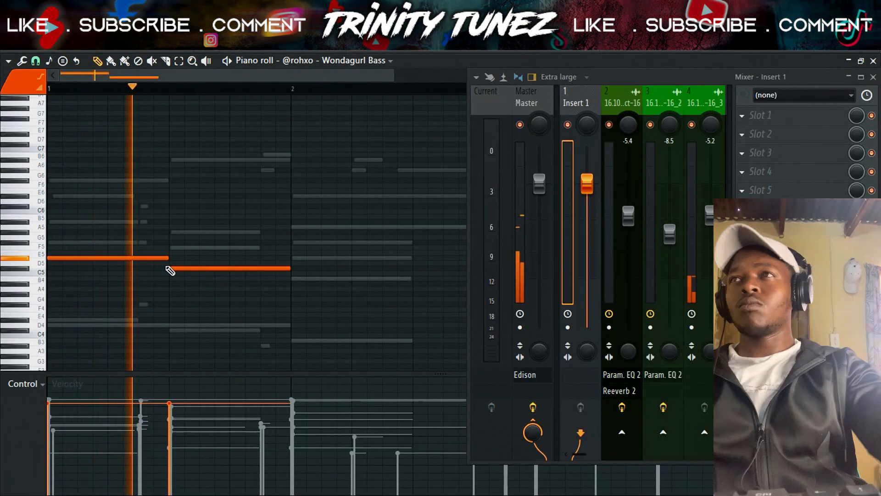
left_click(291, 278)
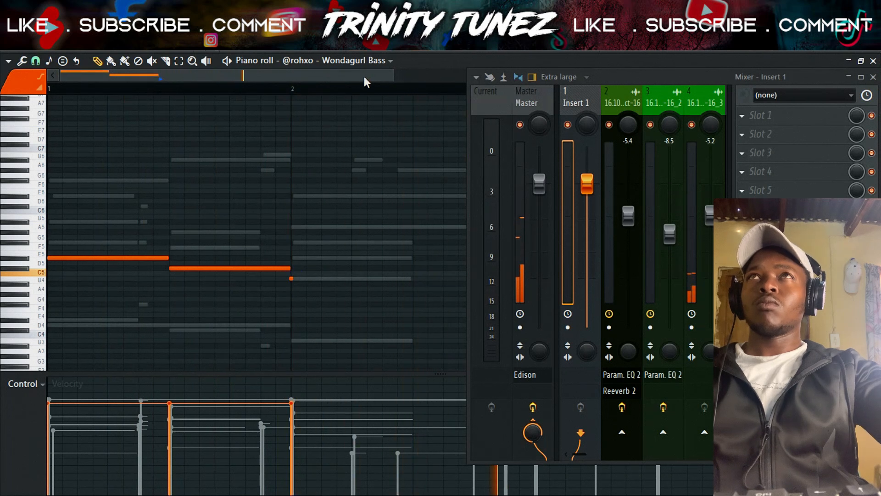
left_click_drag(395, 79, 393, 216)
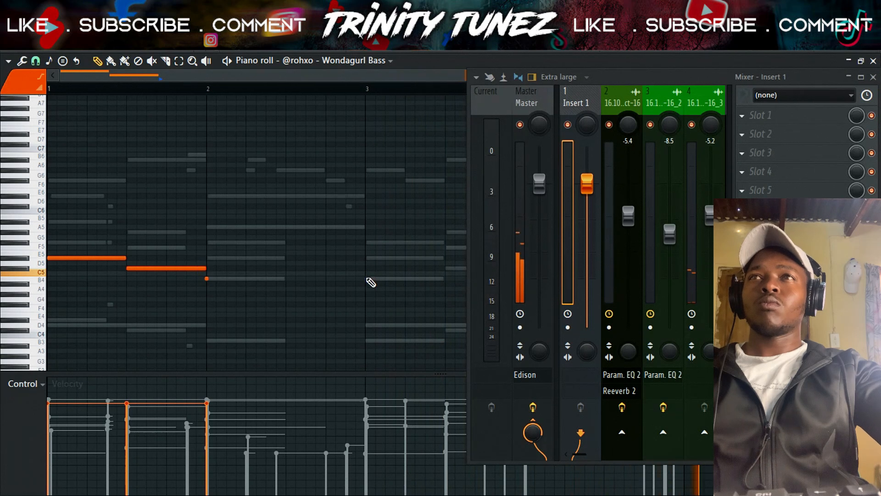
left_click(367, 279)
key("ctrl+l")
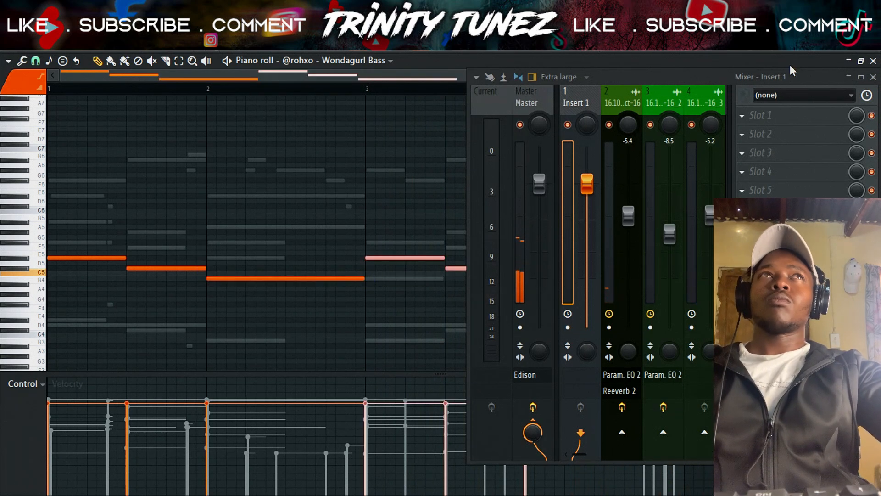
left_click(872, 77)
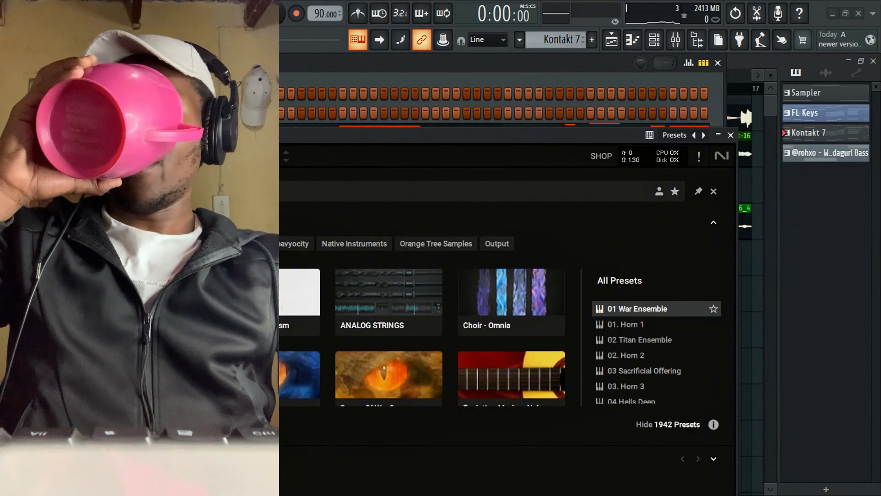
scroll(423, 337, "down", 3)
scroll(423, 337, "up", 3)
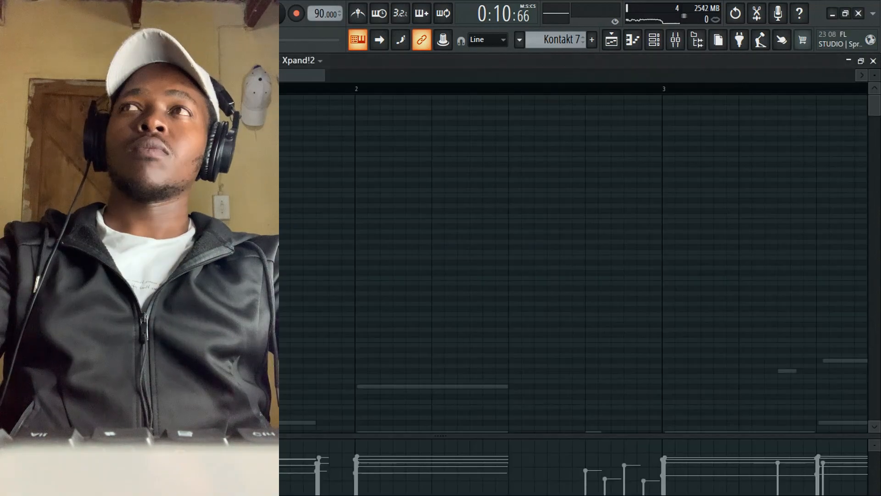
Step: Audition Xpand!2 against the pattern and enter an A#5 note that fills bar 1
key("space")
scroll(574, 263, "down", 3)
key("space")
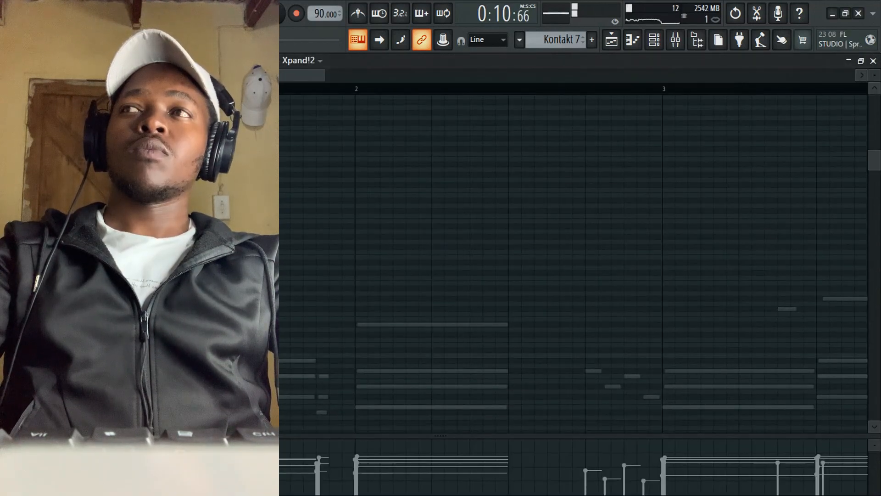
key("space")
scroll(573, 263, "down", 3)
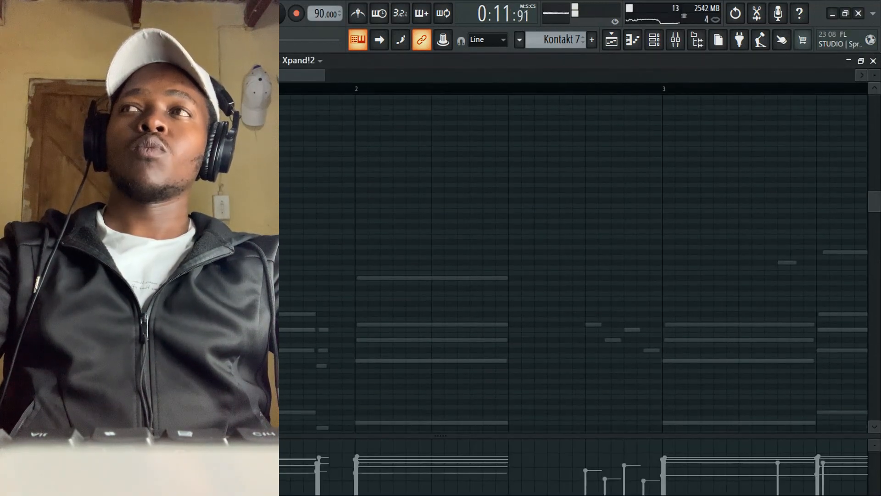
key("space")
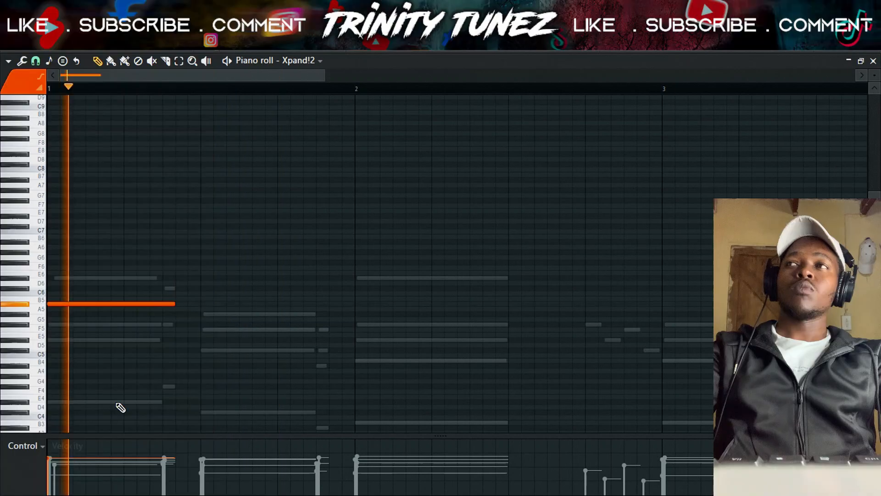
left_click_drag(177, 303, 356, 311)
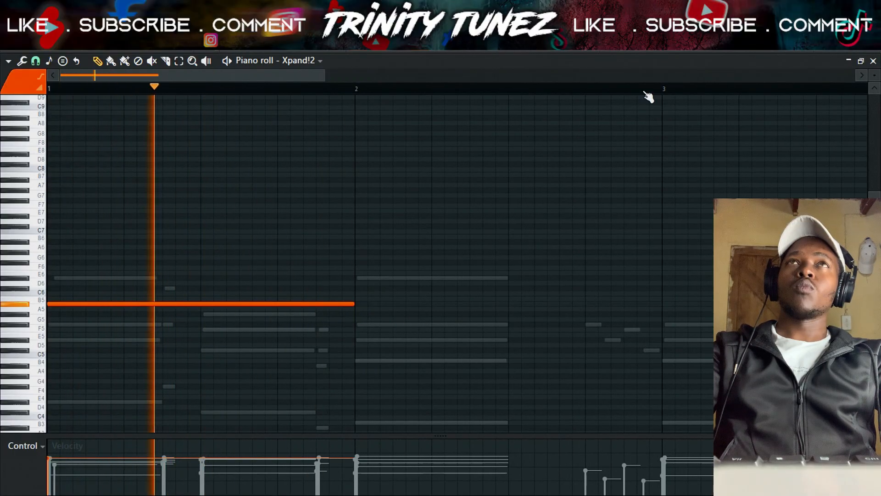
Step: Add D6 and A#5 notes near the end of bar 2 in Xpand!2, play them, and shorten the upper note
scroll(528, 257, "down", 2)
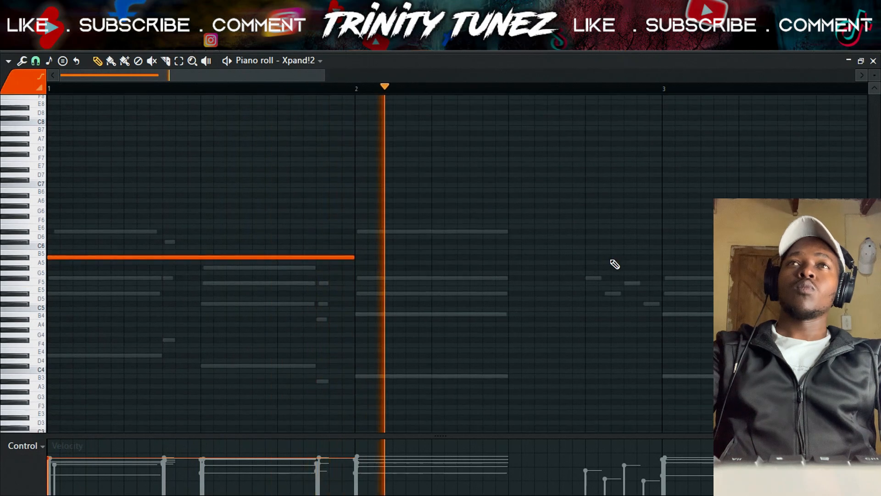
left_click(561, 236)
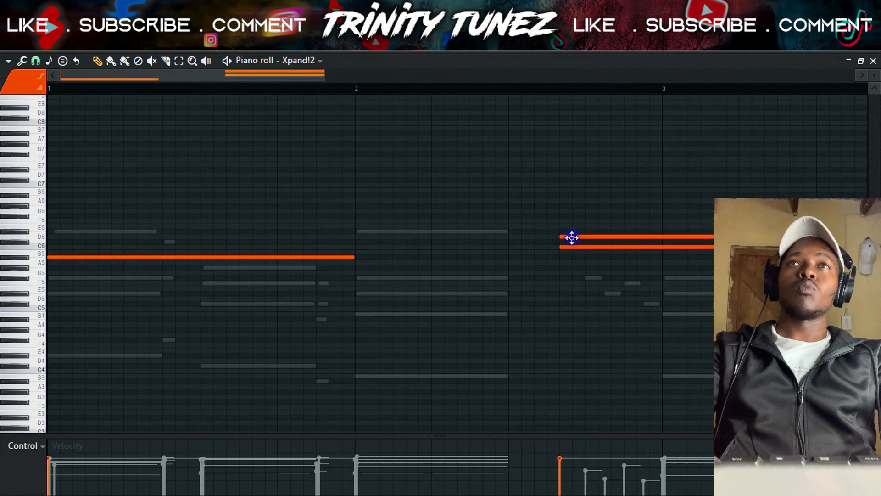
left_click_drag(577, 254, 592, 258)
key("space")
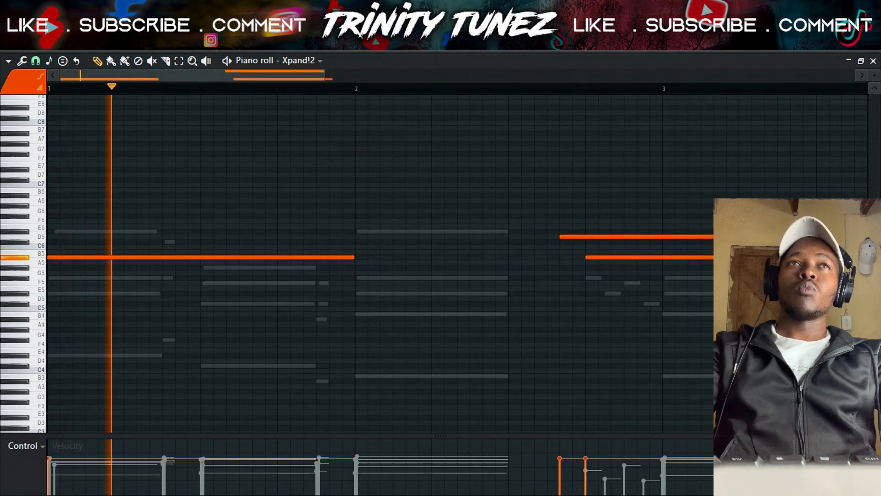
left_click_drag(396, 88, 396, 89)
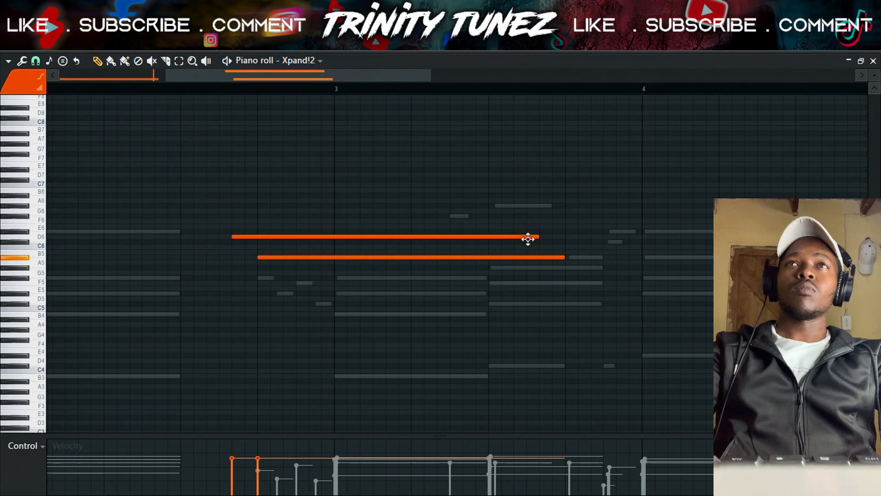
left_click_drag(383, 236, 249, 243)
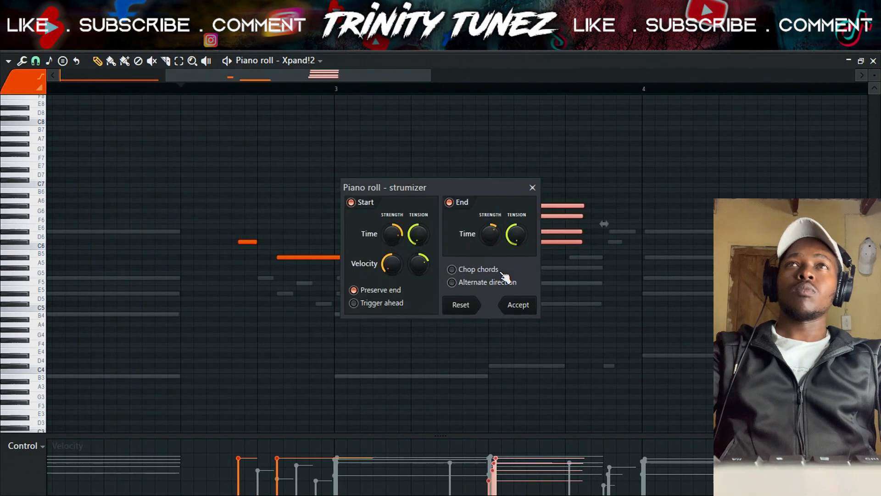
Step: Strum the four-note Xpand!2 chord in the middle of bar 3 with Strumizer, shorten its lower three notes, and play it
key("space")
left_click_drag(498, 189, 726, 171)
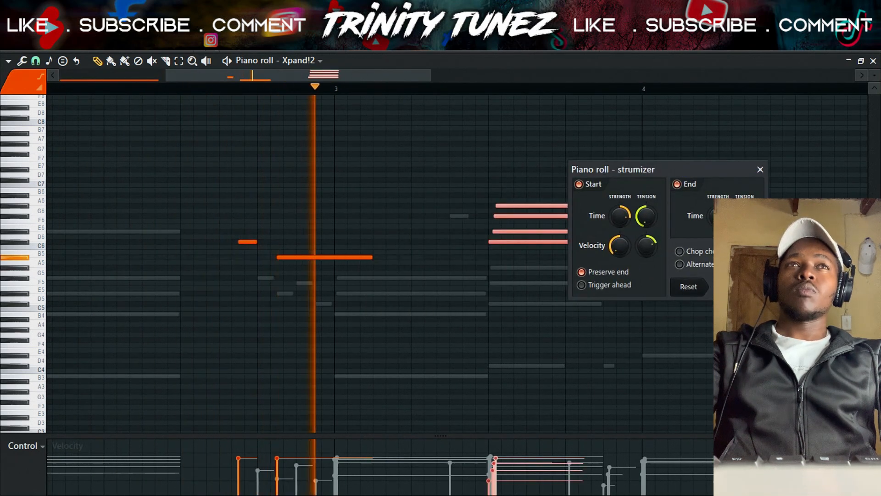
left_click(746, 287)
left_click_drag(594, 248, 491, 242)
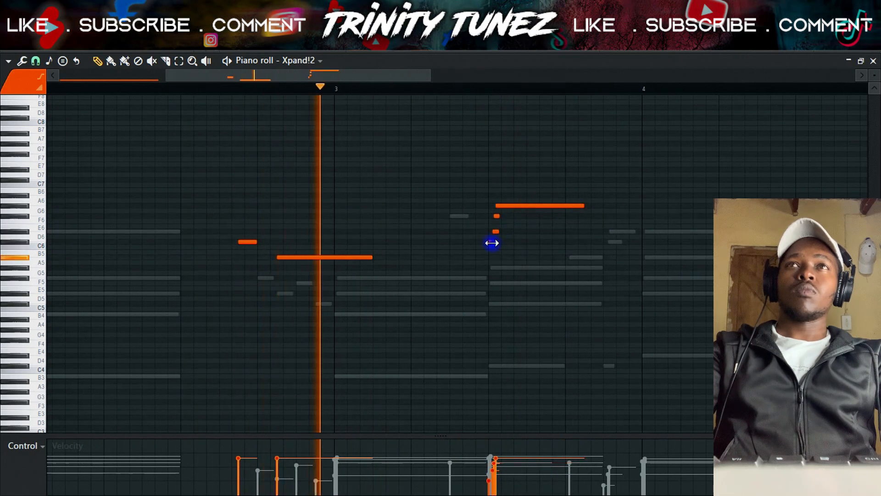
left_click_drag(170, 84, 290, 106)
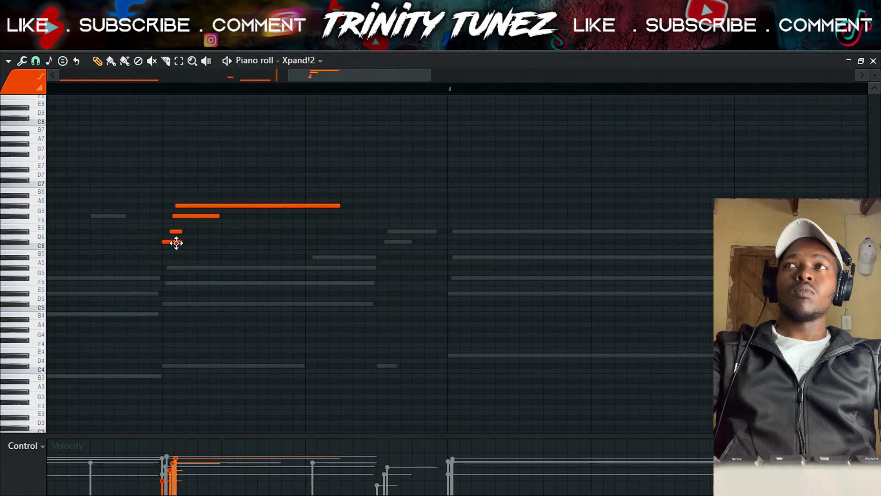
left_click_drag(182, 242, 171, 241)
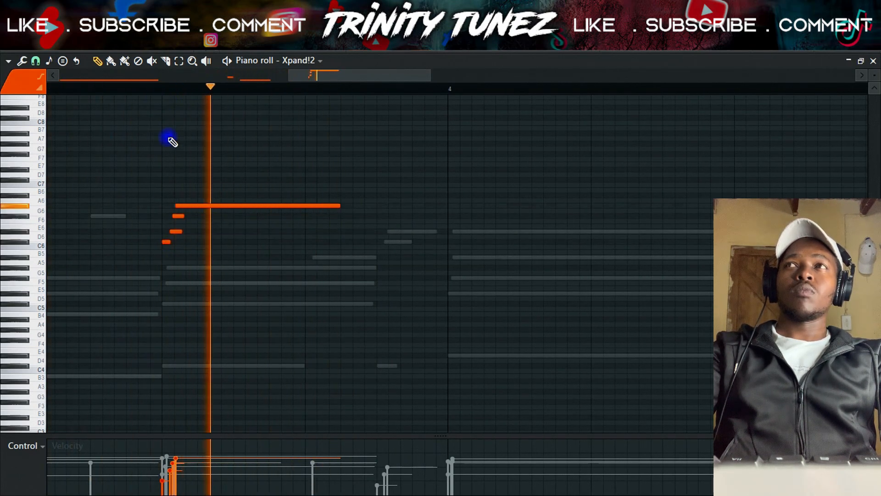
key("space")
Step: Shorten the bar 5 A#5 note so it ends where the G#5 note begins, and play the melody through bar 6
left_click_drag(430, 72, 361, 136)
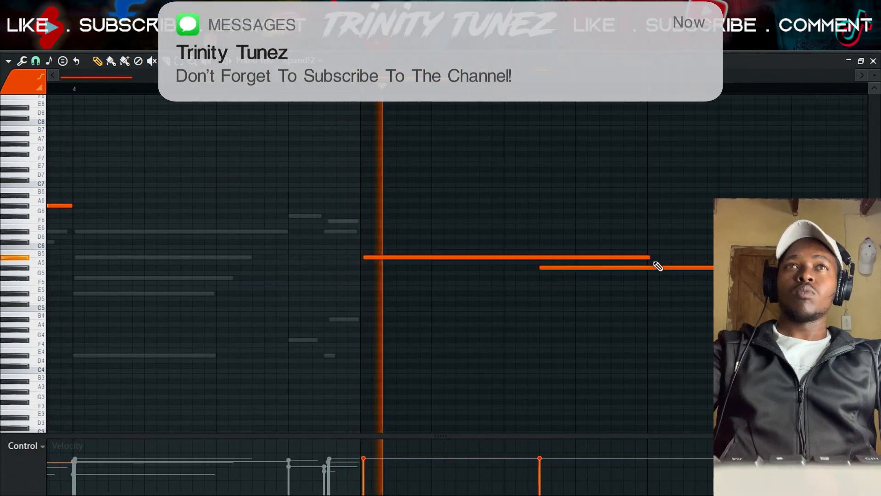
left_click_drag(648, 259, 538, 258)
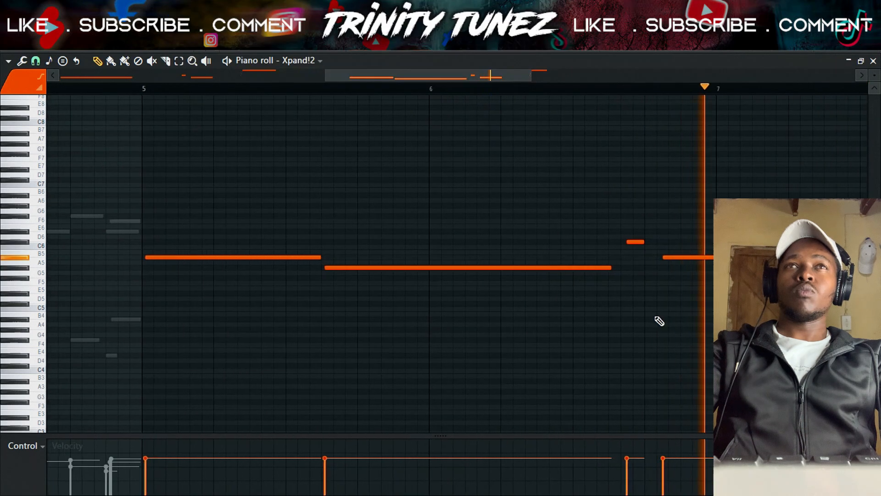
key("space")
key("space")
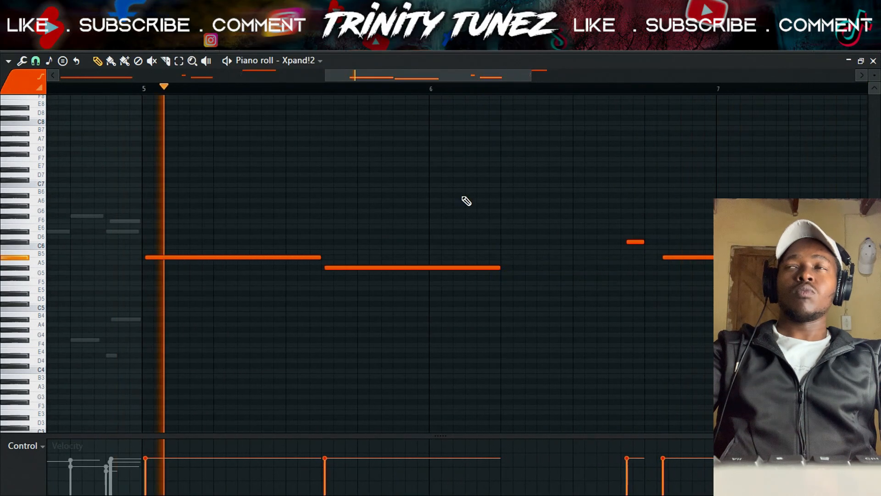
left_click_drag(373, 76, 416, 79)
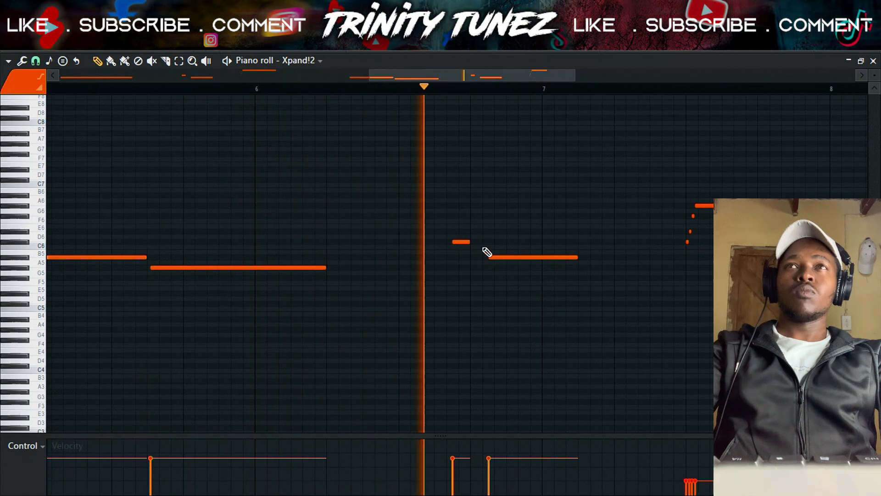
key("space")
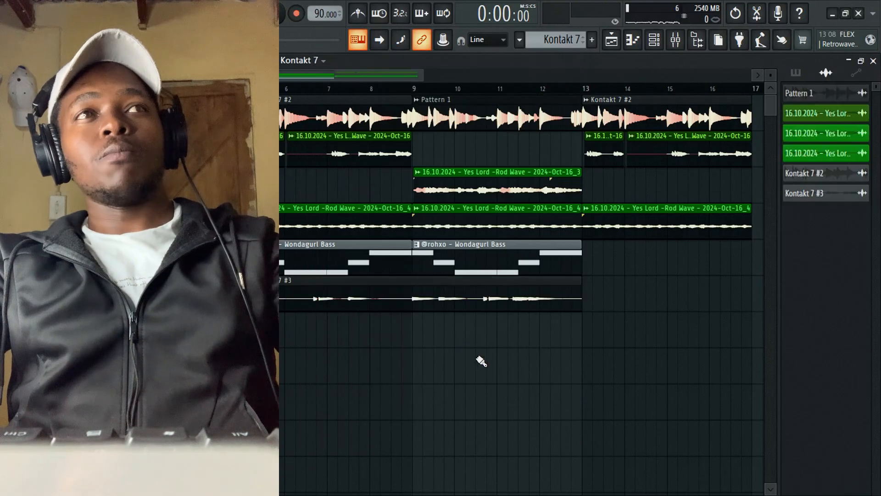
Step: Create a channel pitch automation clip for the Kontakt 7 #3 clip and set its time stretching mode to Stretch
double_click(431, 283)
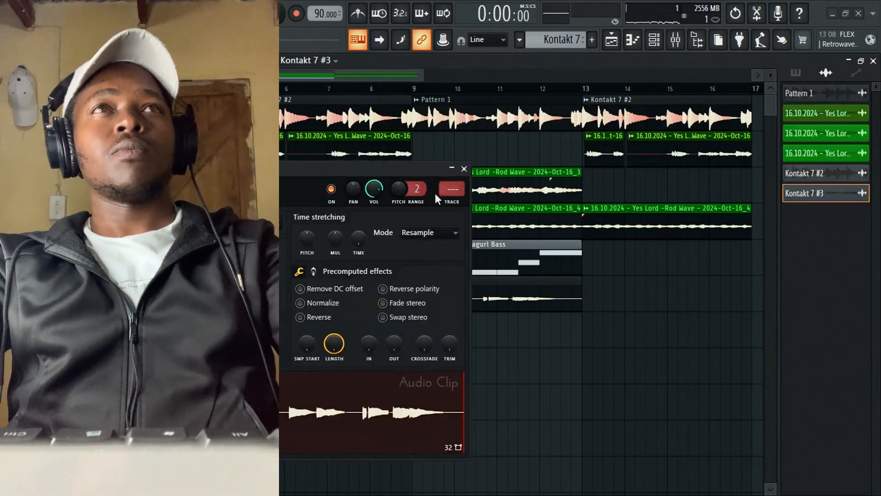
right_click(399, 190)
left_click(431, 287)
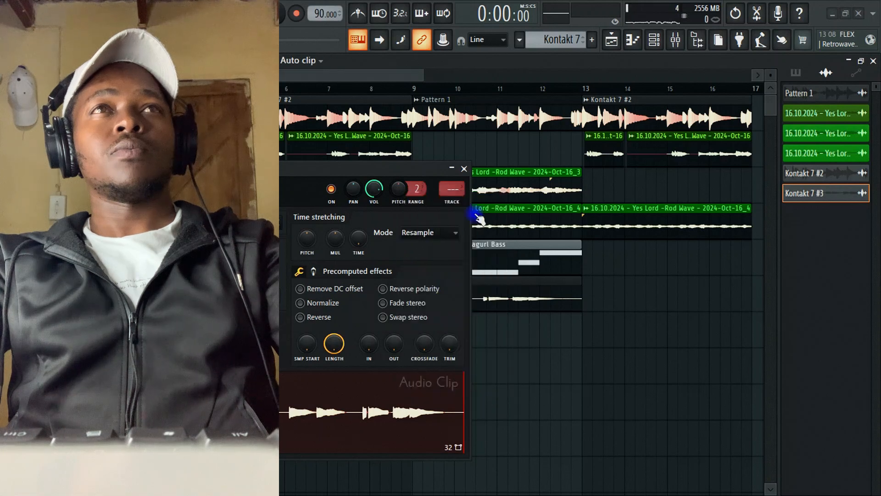
left_click(417, 240)
left_click(419, 264)
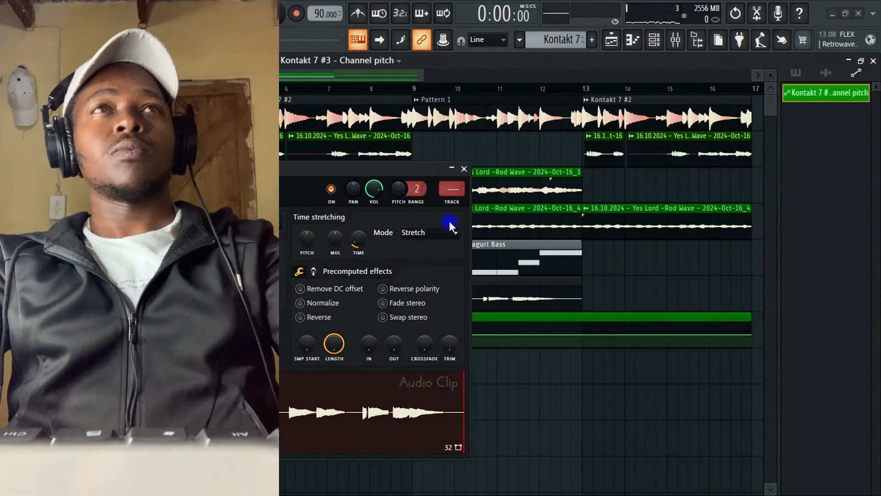
left_click(464, 169)
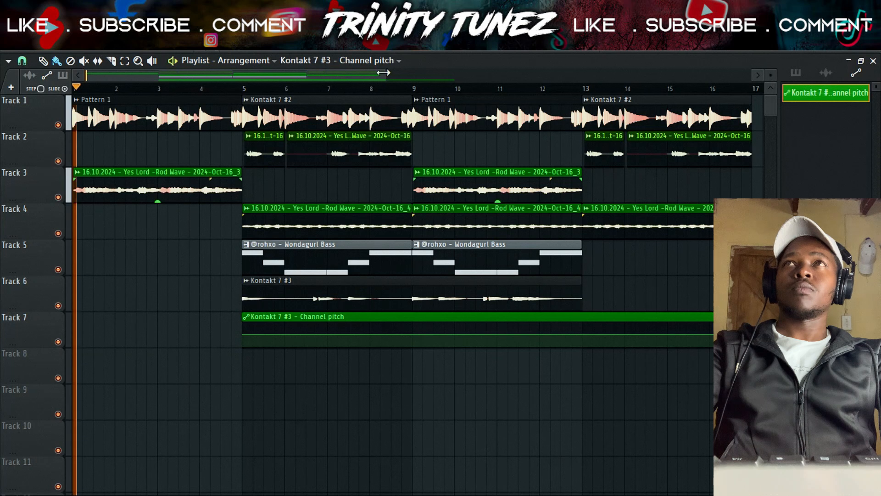
Step: Lower the channel pitch automation to its minimum by the middle of bar 5 and play the dip from just before bar 5
left_click_drag(384, 73, 221, 77)
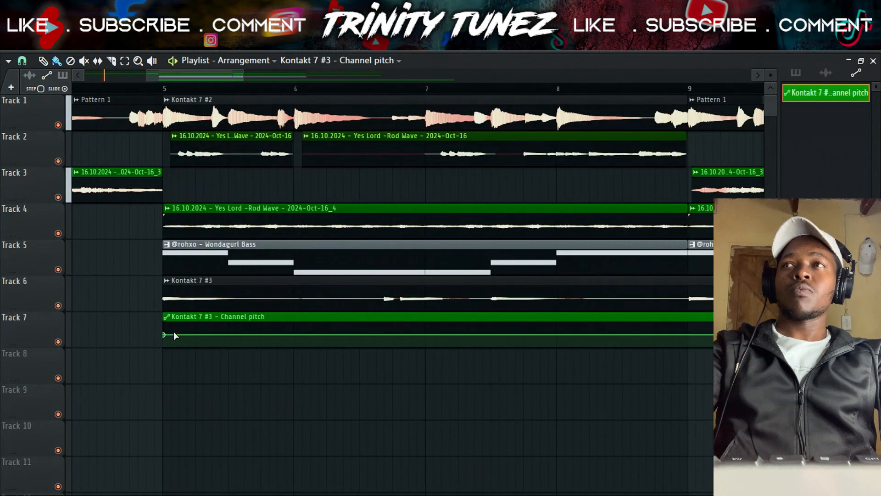
left_click_drag(213, 338, 243, 364)
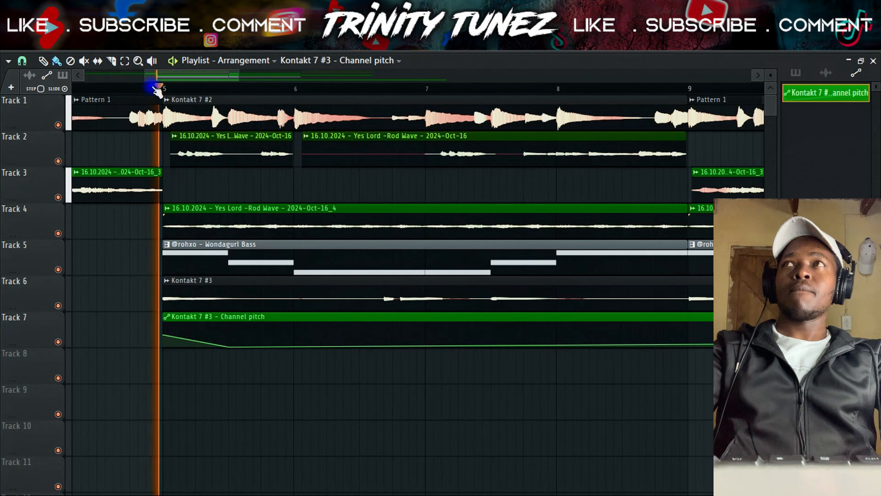
key("space")
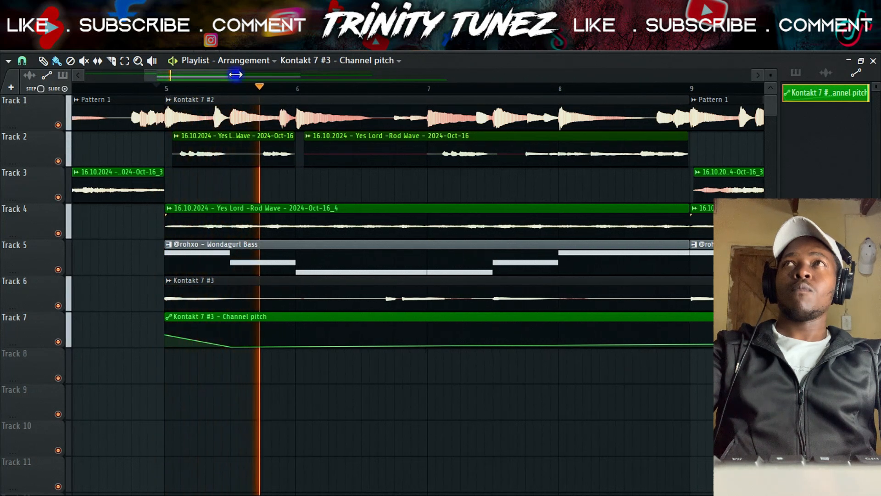
left_click_drag(218, 75, 231, 75)
key("space")
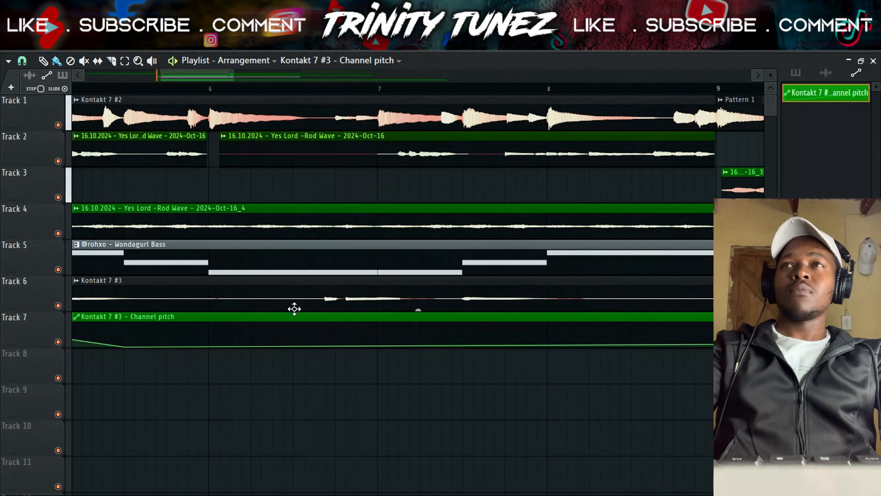
Step: Add a pitch automation point in the middle of bar 6 that brings the pitch back up in a smooth curve, and play it
right_click(328, 336)
left_click_drag(326, 338, 313, 346)
left_click_drag(219, 342, 249, 348)
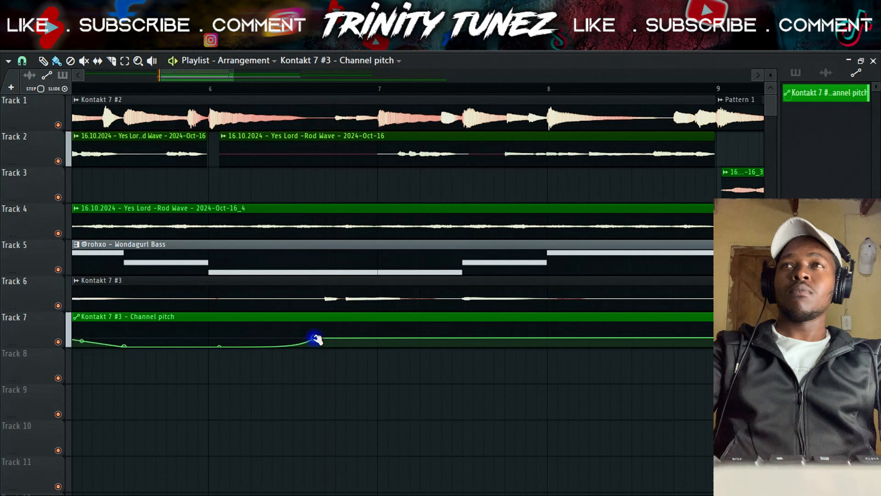
key("space")
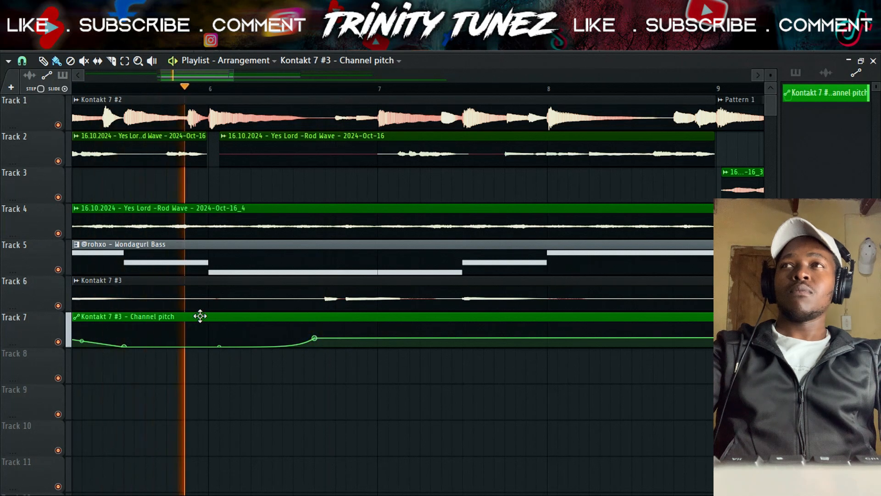
Step: Play the pitch automation from bar 5 and set its mid-bar 6 point to a value of 0.5
left_click_drag(195, 72, 178, 78)
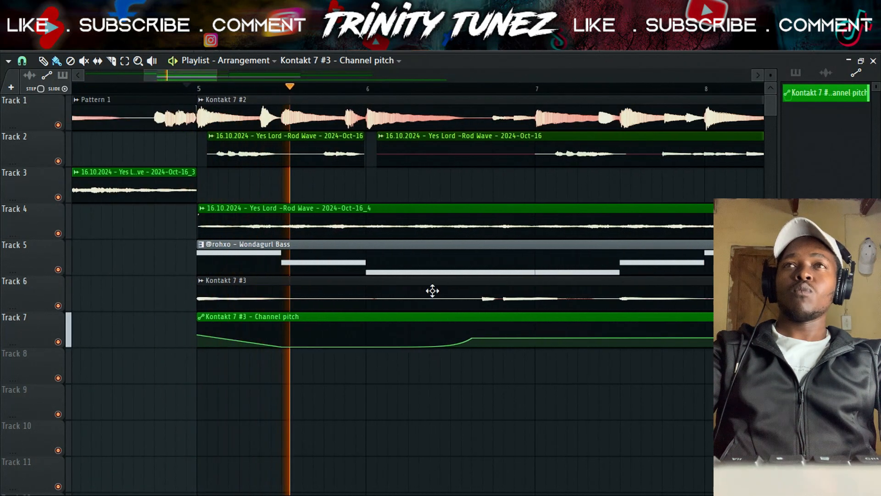
right_click(474, 338)
left_click(516, 474)
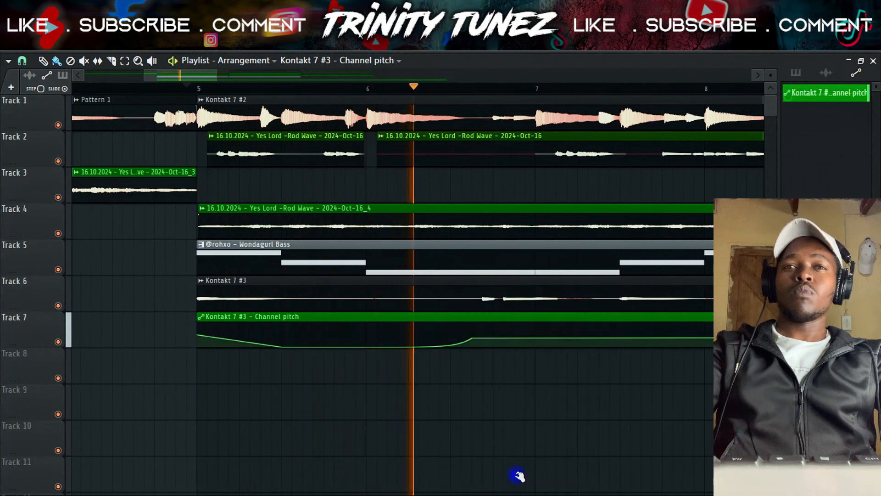
type("0.5")
key("Return")
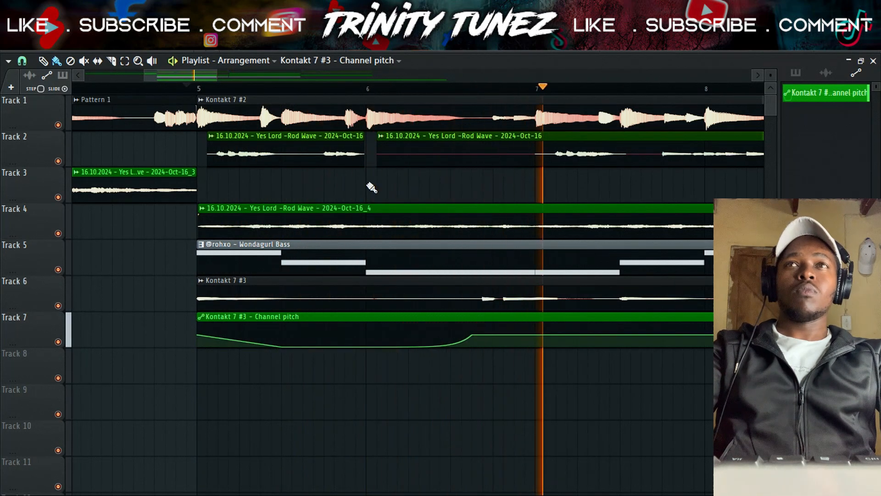
Step: Play from the middle of bar 6 and slice the Kontakt 7 #3 clip into four parts between late bar 6 and early bar 7
left_click(442, 90)
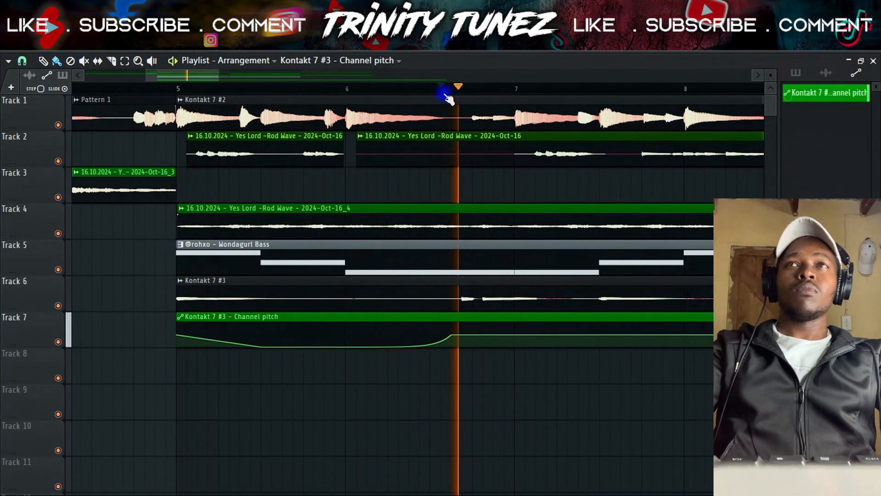
key("space")
left_click(464, 291)
key("space")
key("space")
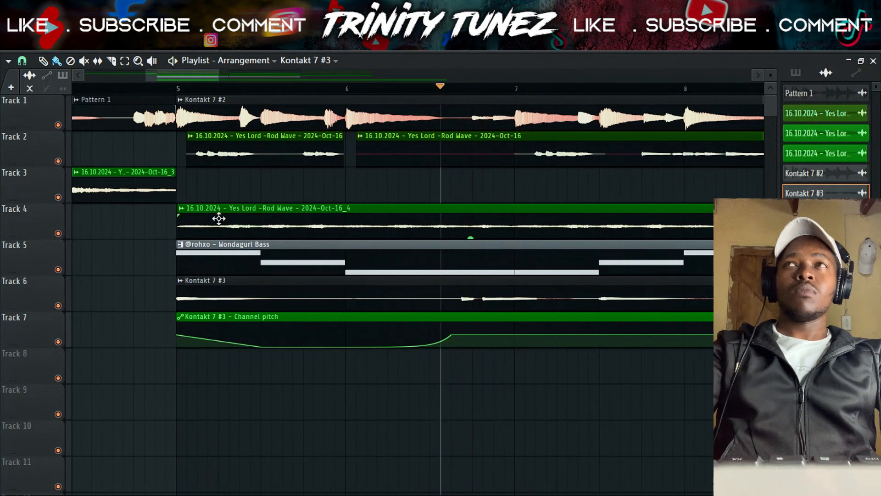
left_click(503, 414)
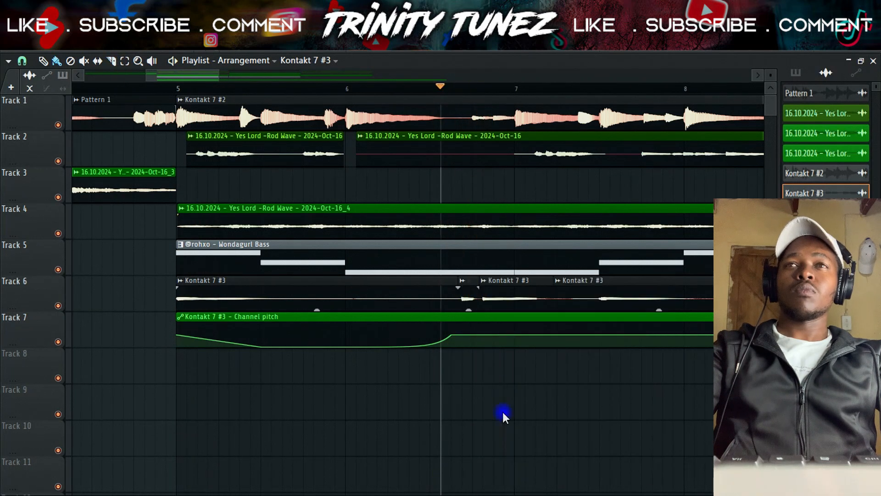
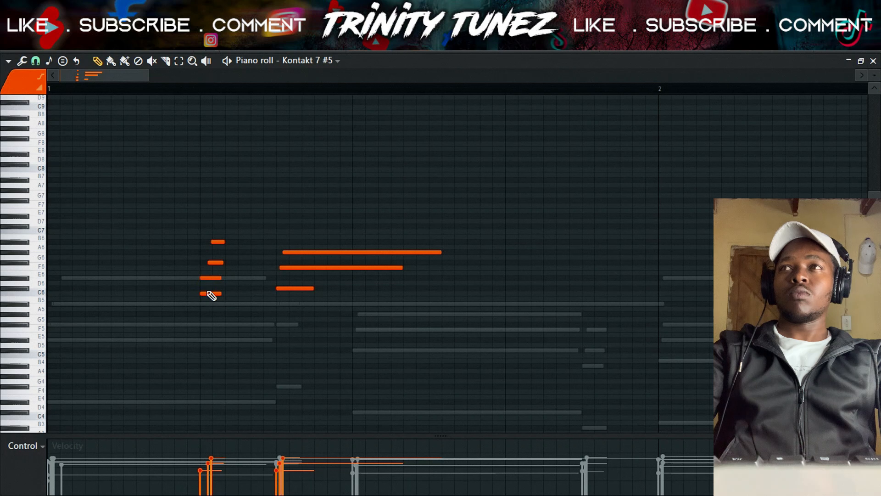
Step: Delete the top two notes of the first short chord in bar 1, raise its lowest note to C#6, and play it
right_click(217, 253)
key("space")
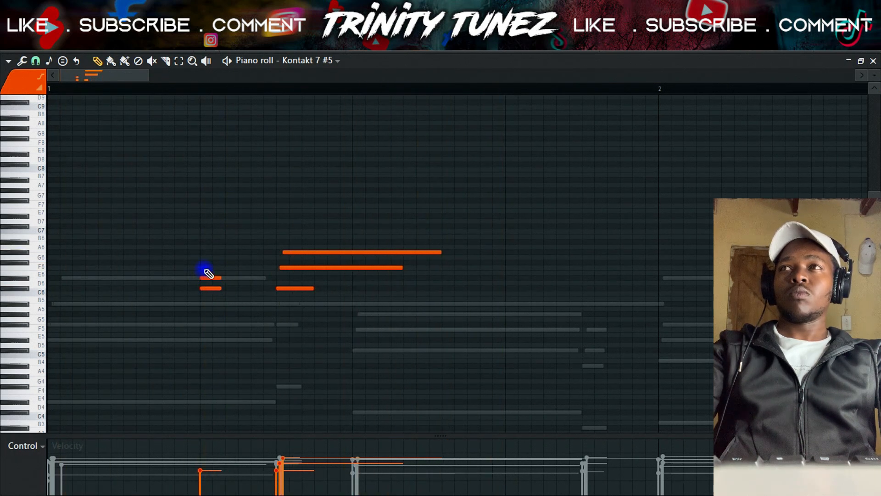
scroll(209, 274, "down", 3)
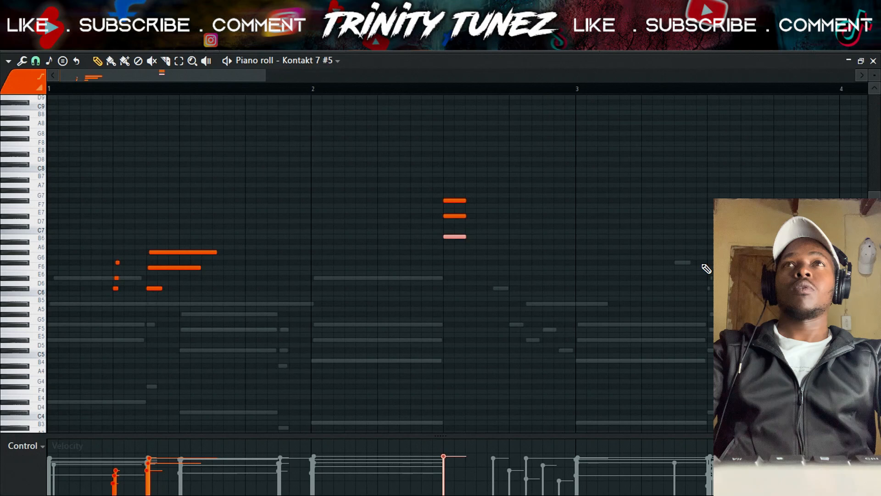
Step: Duplicate the lowest two notes of the chord in the middle of bar 2 one octave higher, as B7 and D#8
left_click_drag(266, 76, 241, 77)
left_click_drag(530, 210, 519, 240)
left_click(510, 237)
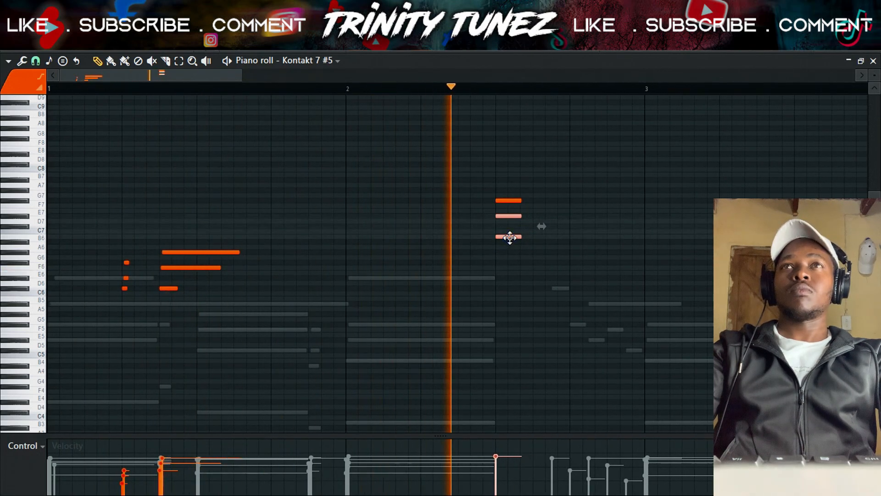
key("ctrl+c")
key("ctrl+v")
key("ctrl+Up")
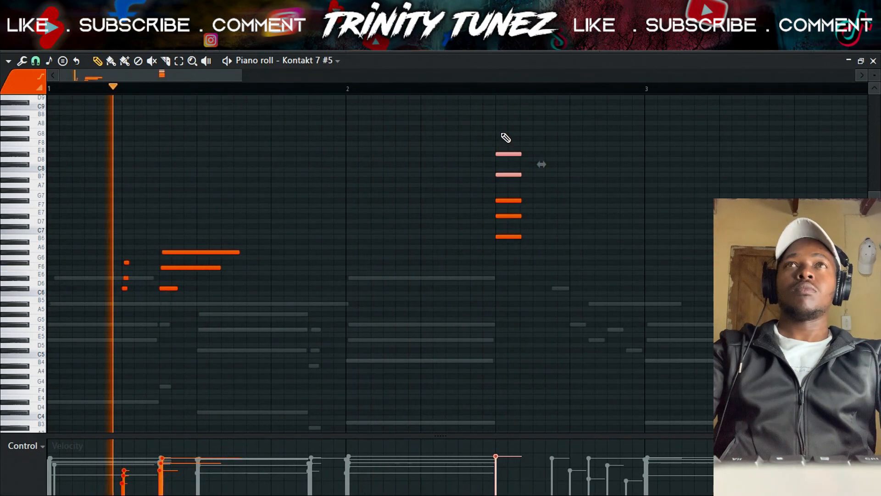
Step: Strum the five-note chord in the middle of bar 2 with Strumizer, play it, and lengthen its notes
left_click_drag(506, 137, 498, 271)
key("alt+s")
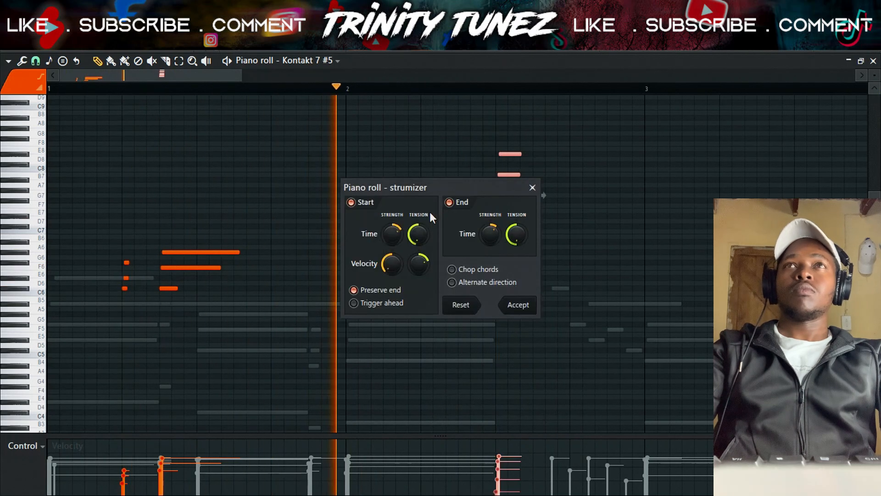
left_click(517, 310)
left_click(458, 88)
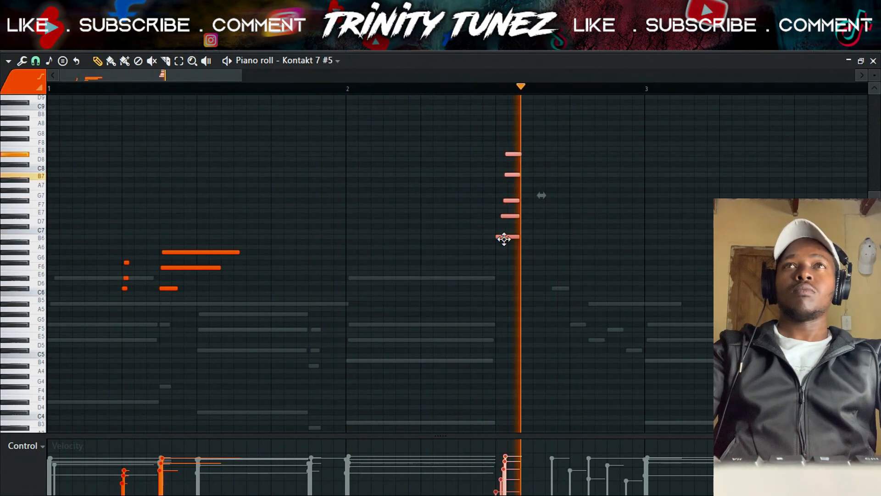
left_click_drag(504, 238, 556, 237)
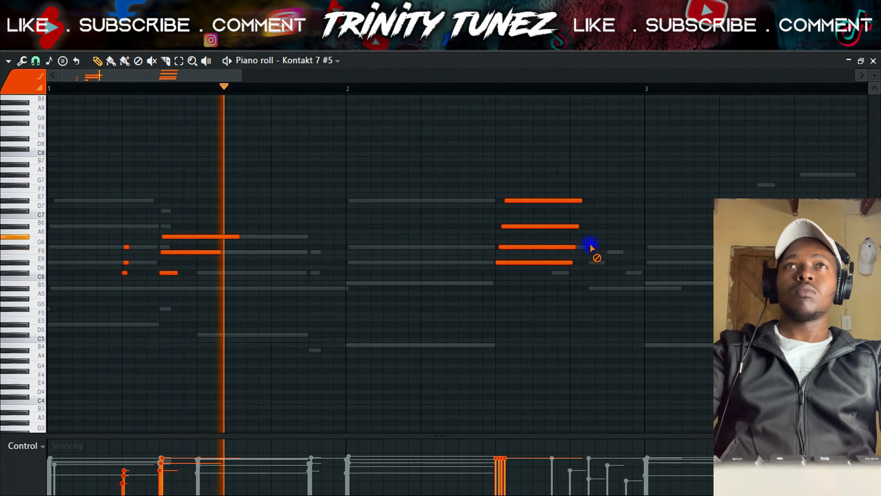
Step: Shorten the notes of the mid-bar 2 chord and the ends of the C#7 and A#6 notes that follow it, playing between edits
left_click_drag(575, 248, 516, 268)
key("space")
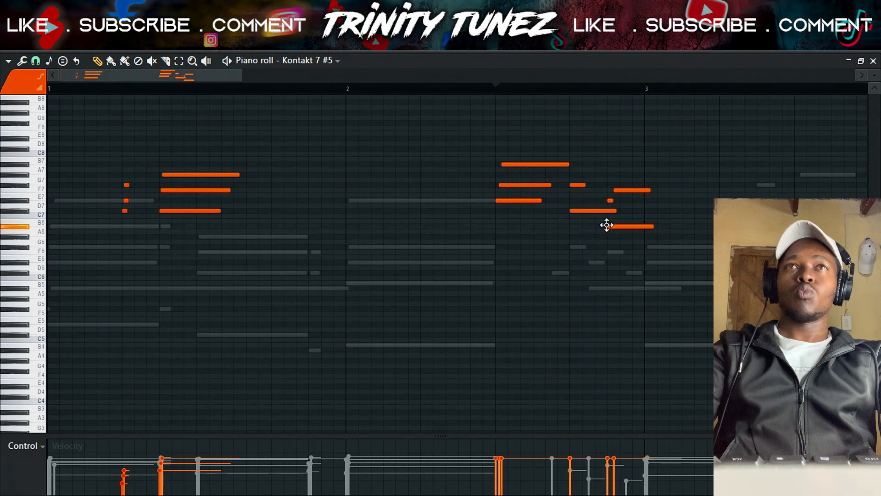
key("space")
left_click_drag(610, 211, 642, 229)
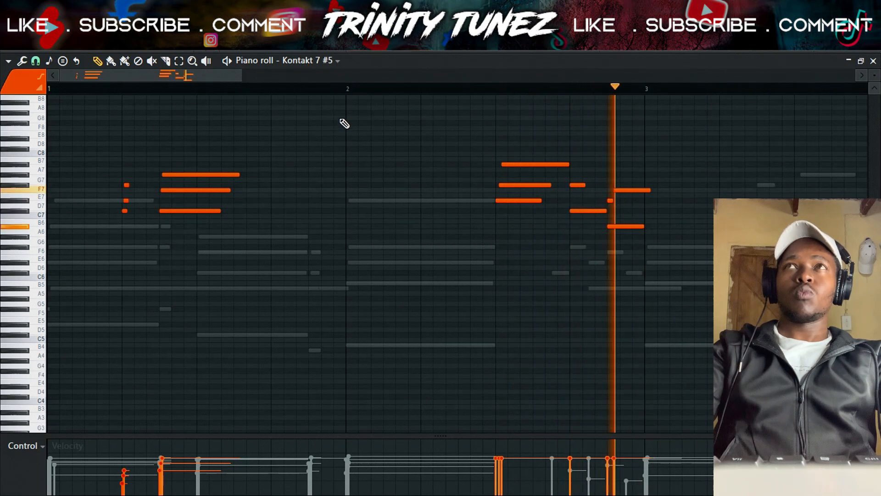
Step: Lengthen the A#6 note at the end of bar 2 into bar 3 and add a note to the chord above C#7
left_click_drag(230, 77, 277, 77)
key("space")
key("space")
left_click_drag(433, 226, 457, 226)
left_click(303, 186)
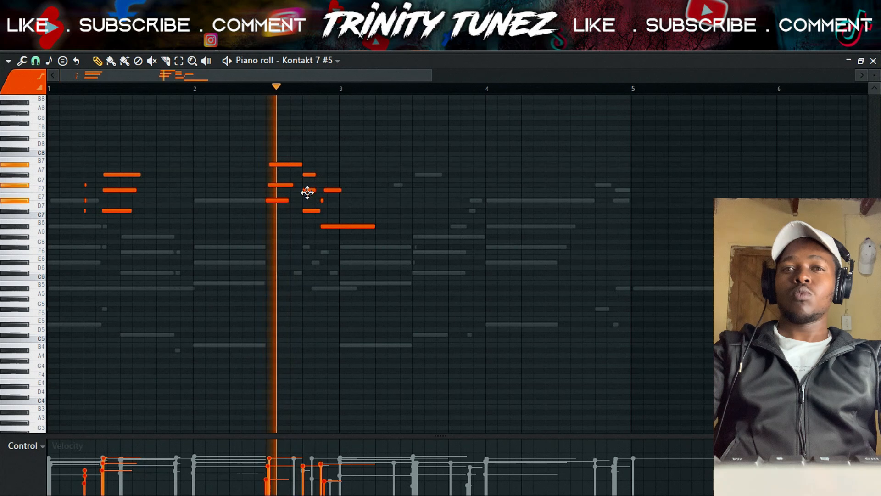
Step: Start the G#7 note late in bar 2 slightly after the notes below it and play the melody into bar 3
key("space")
mouse_move(309, 174)
left_mouse_down()
mouse_move(312, 190)
mouse_move(316, 175)
left_mouse_up()
key("space")
right_click(322, 201)
key("space")
key("space")
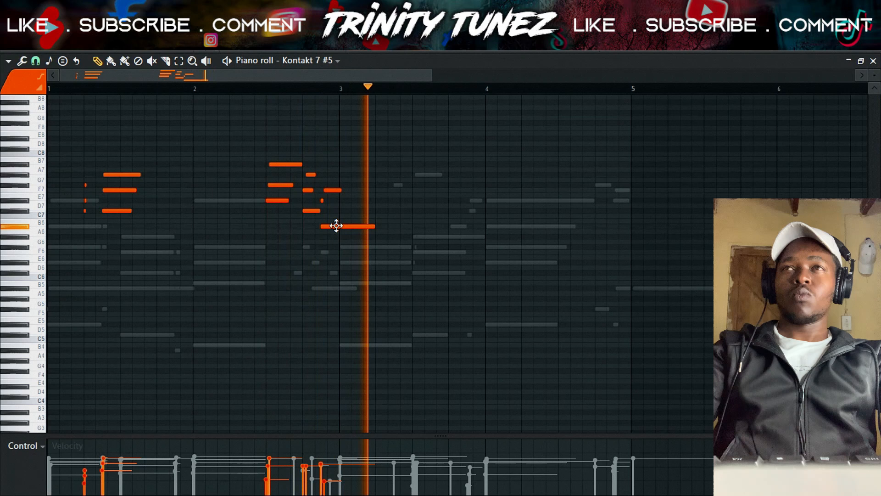
Step: Place a copy of the D#7, F#7 and A#7 chord late in bar 4, add an F7 note at its end, and play it
key("space")
left_click_drag(441, 200, 458, 200)
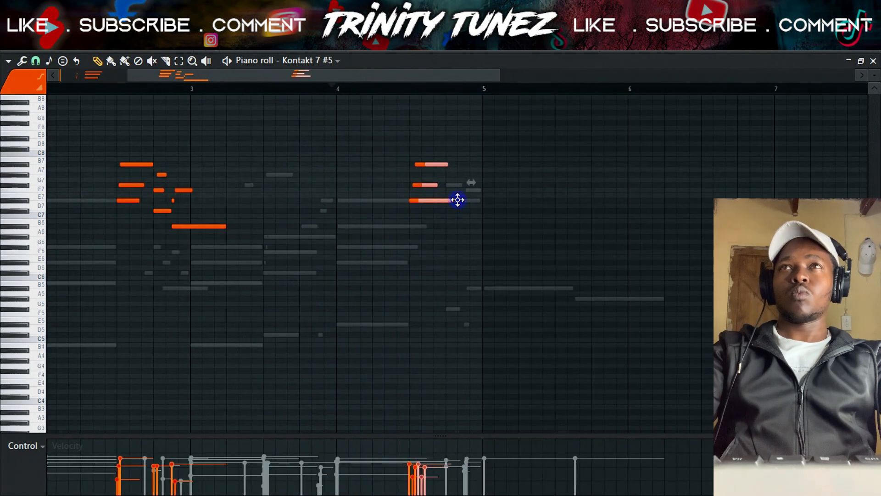
left_click(468, 191, "ctrl")
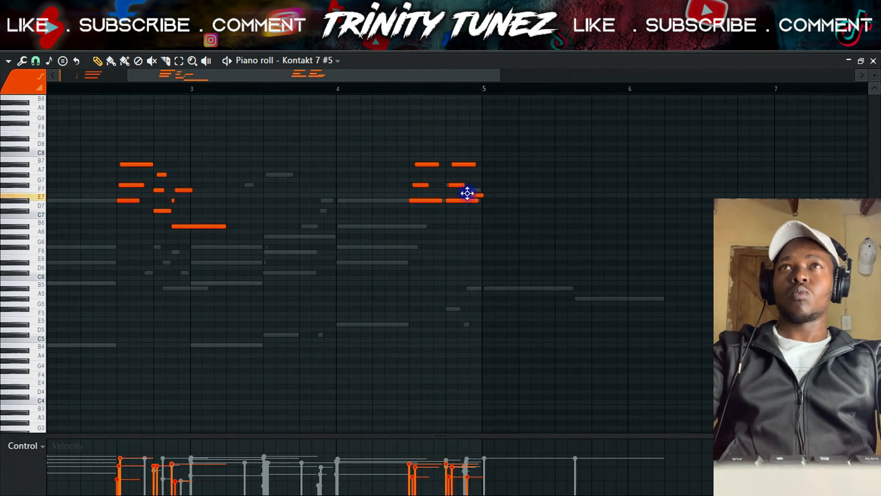
left_click_drag(467, 193, 466, 189)
key("space")
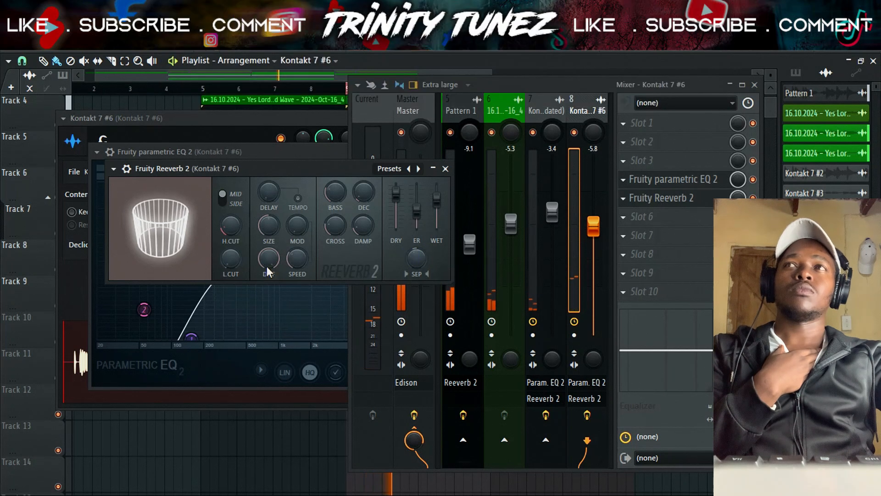
Step: Adjust the low cut in Fruity Reeverb 2, widen the Kontakt 7 #6 mixer track's stereo separation, and set its level to -3.7
left_click_drag(231, 258, 231, 242)
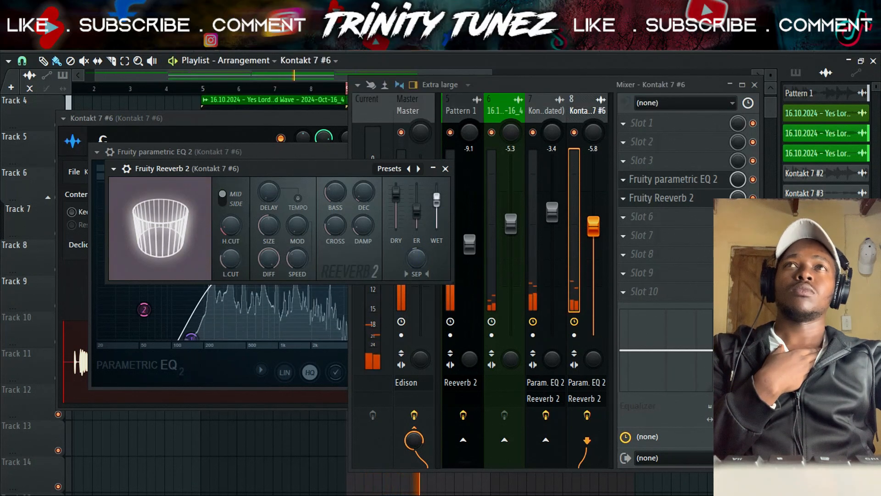
left_click_drag(594, 223, 593, 209)
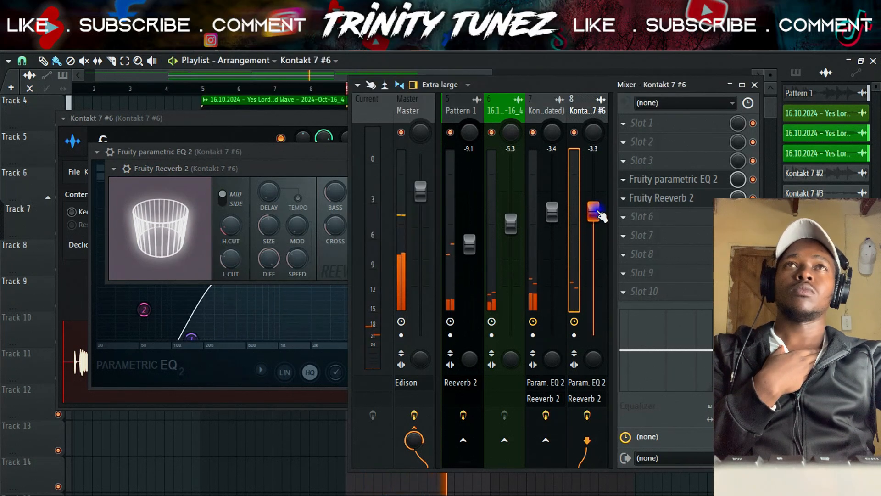
left_click_drag(596, 366, 597, 374)
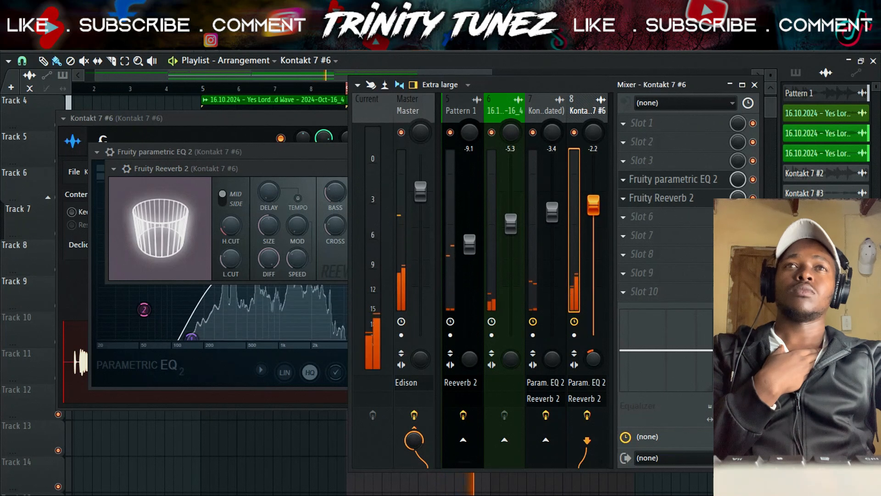
left_click_drag(603, 210, 602, 219)
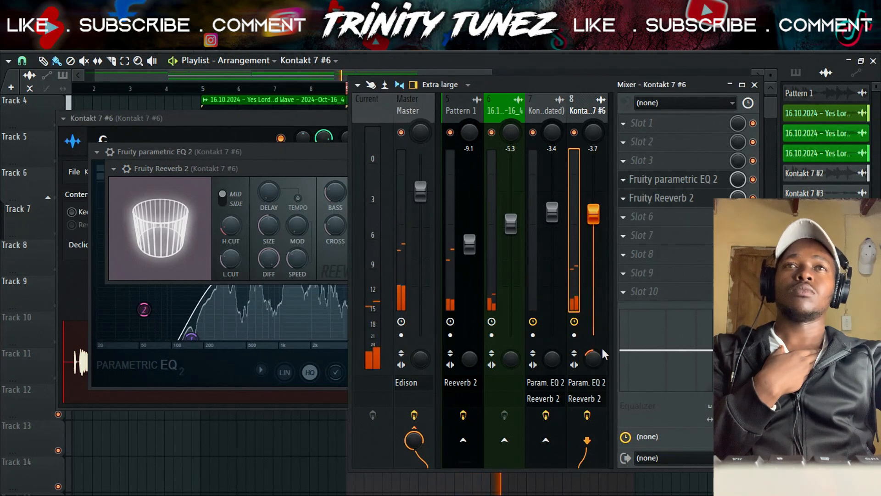
Step: Close the equalizer, reverb and Kontakt 7 #6 clip windows and the mixer to clear the playlist
left_click(337, 153)
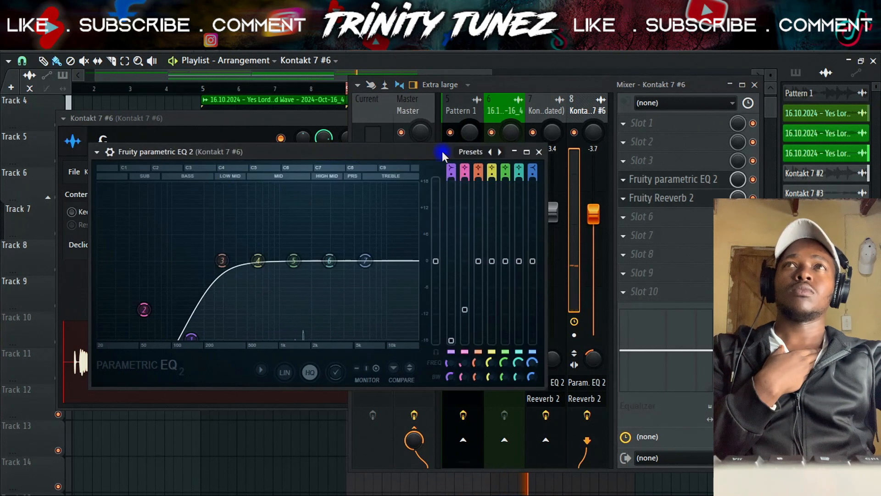
left_click(539, 152)
left_click(755, 84)
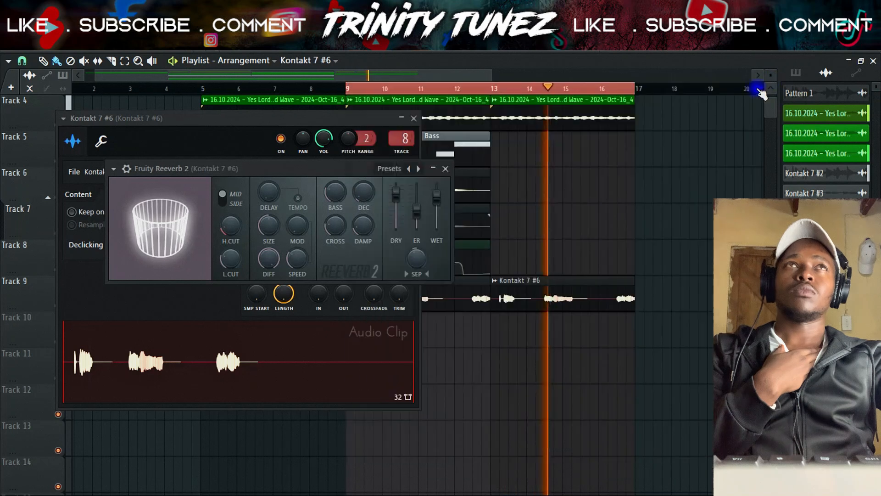
left_click(442, 168)
left_click(414, 118)
scroll(606, 232, "up", 3)
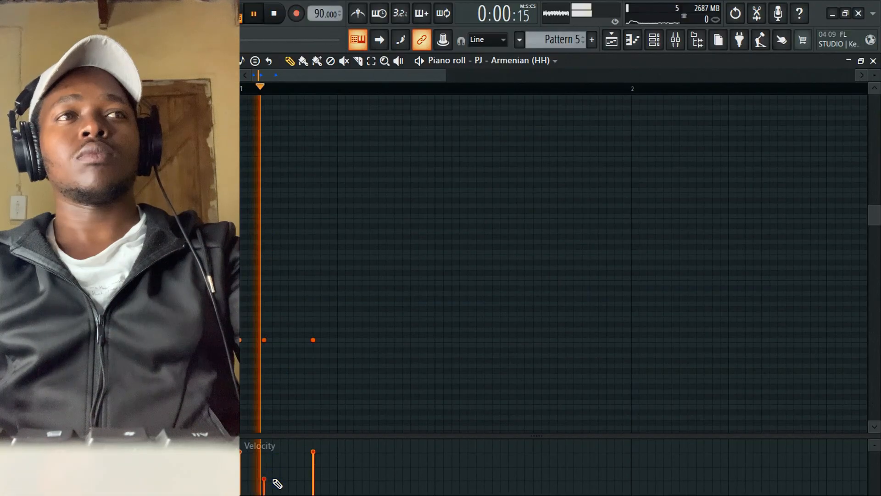
Step: Lower the velocity of the second hi-hat note in bar 1, play the pattern, and try removing the hit after it
left_click_drag(273, 480, 272, 484)
key("space")
key("space")
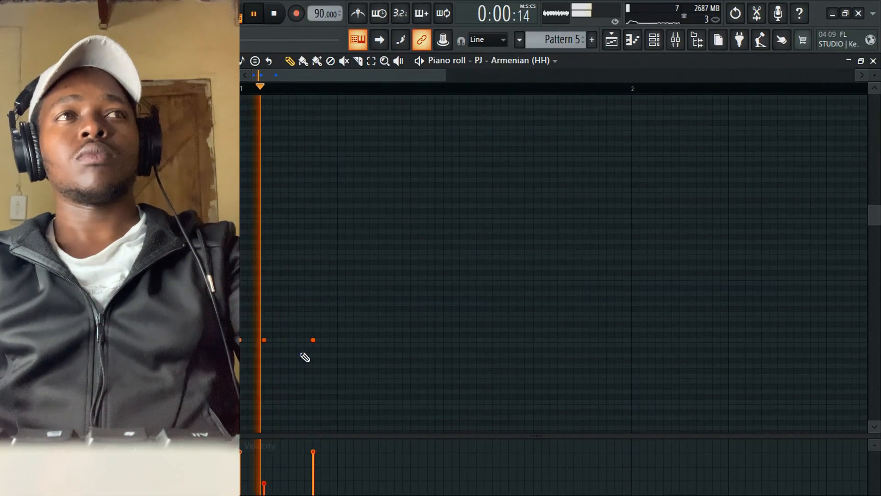
right_click(308, 353)
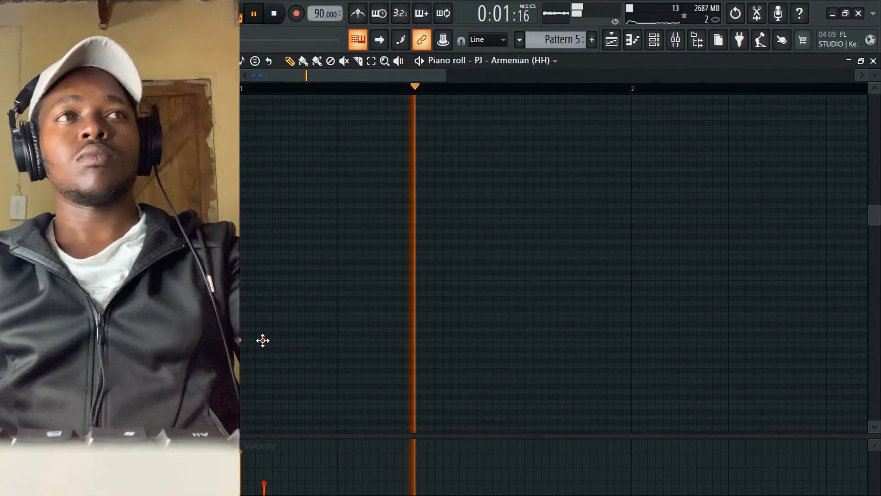
key("space")
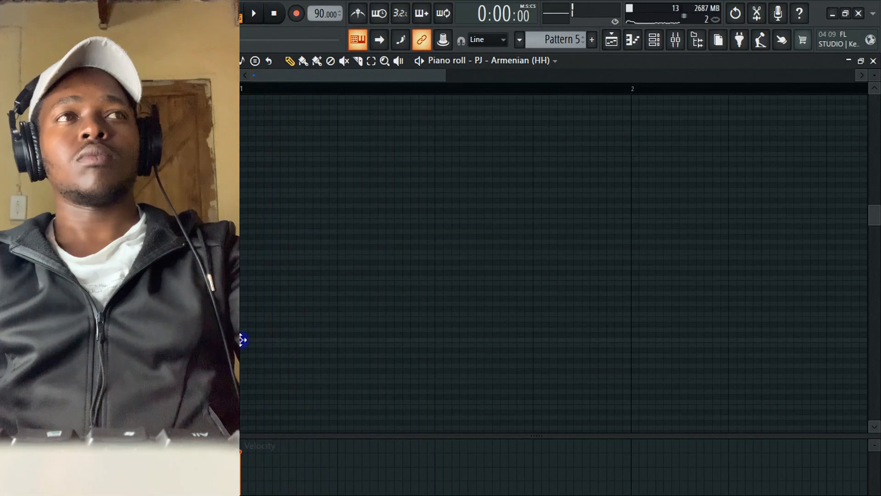
key("ctrl+z")
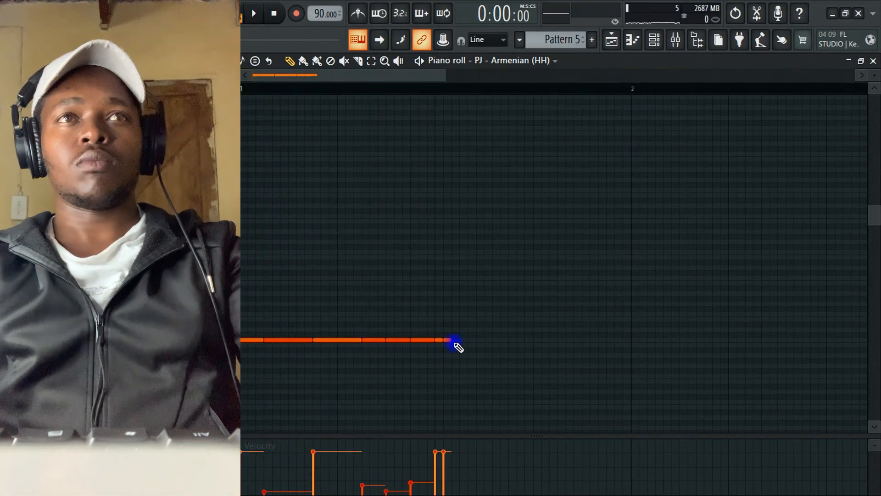
Step: Ramp down the velocities of the short hi-hat notes mid-bar 1, delete the last one, and chop the remaining two into a faster roll
left_click_drag(436, 456, 445, 474)
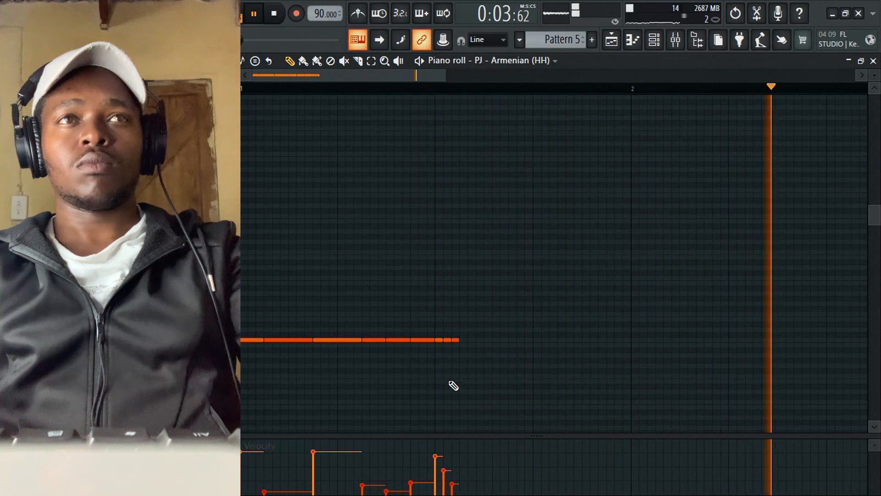
right_click(455, 340)
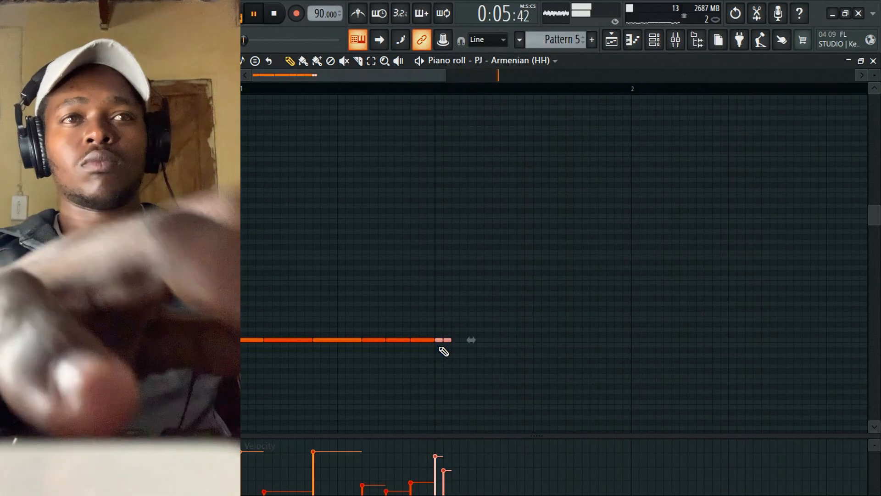
key("alt+u")
left_click(526, 328)
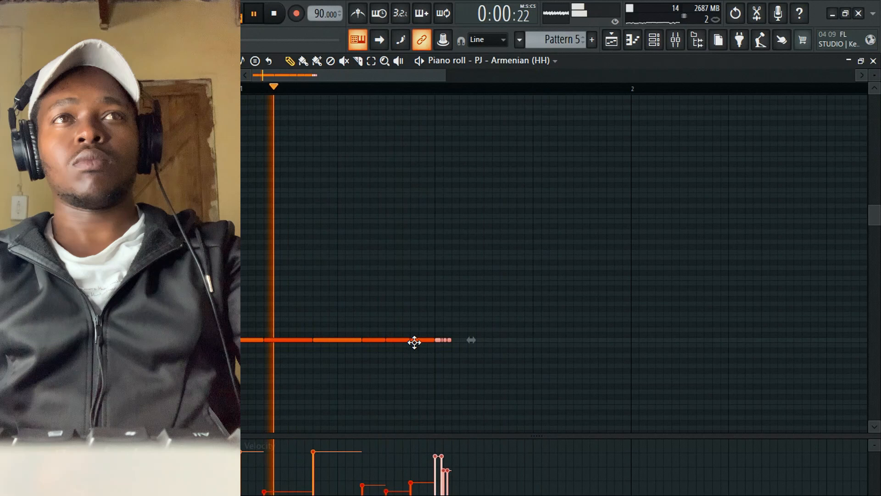
Step: Add further hi-hat notes after the roll in the second half of bar 1 and play the pattern
left_click(485, 340)
key("space")
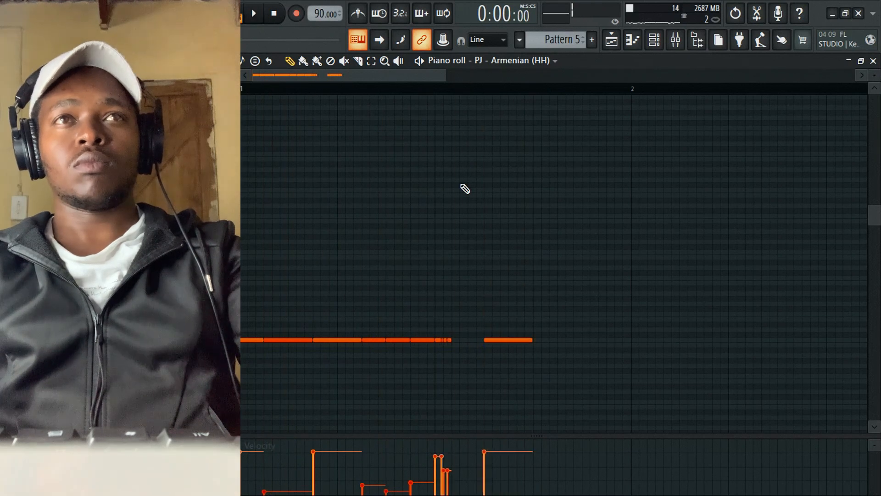
key("space")
key("space")
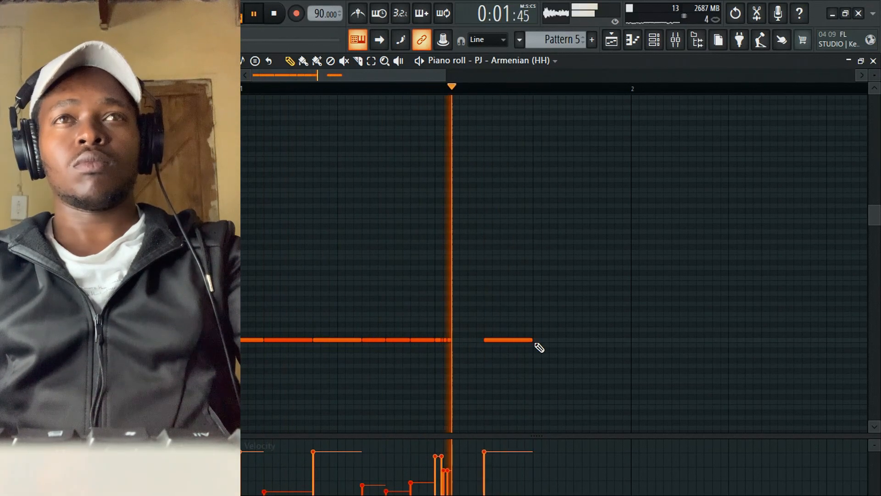
left_click(534, 340)
left_click(566, 339)
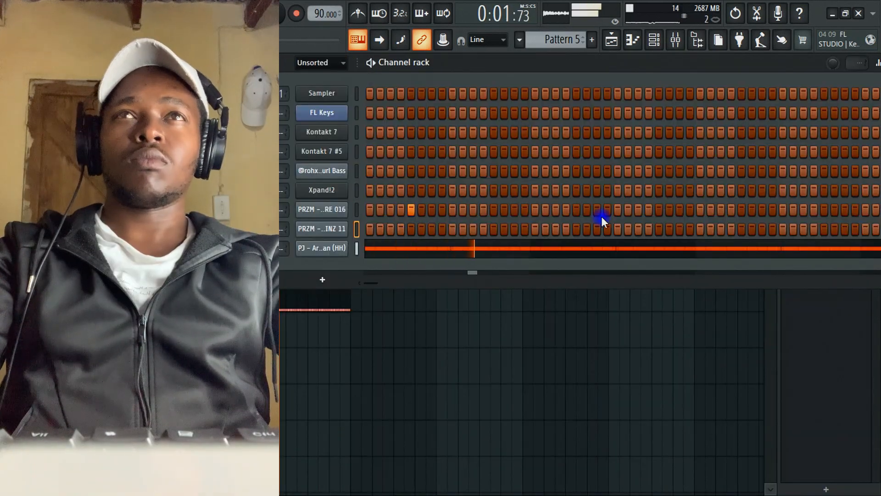
Step: Add snare hits on steps 13, 21, 29, 37 and 45 of the SNARE 016 channel and open them in the piano roll
left_click(577, 209)
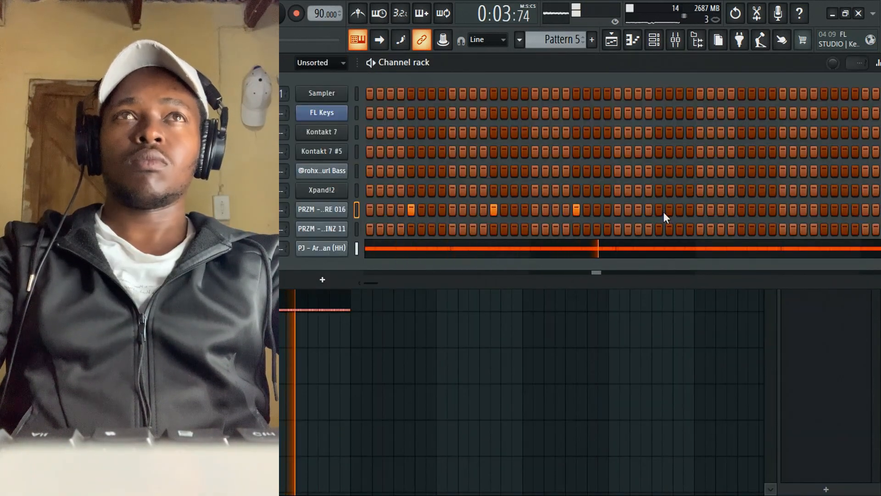
left_click(661, 210)
left_click(742, 210)
left_click(824, 210)
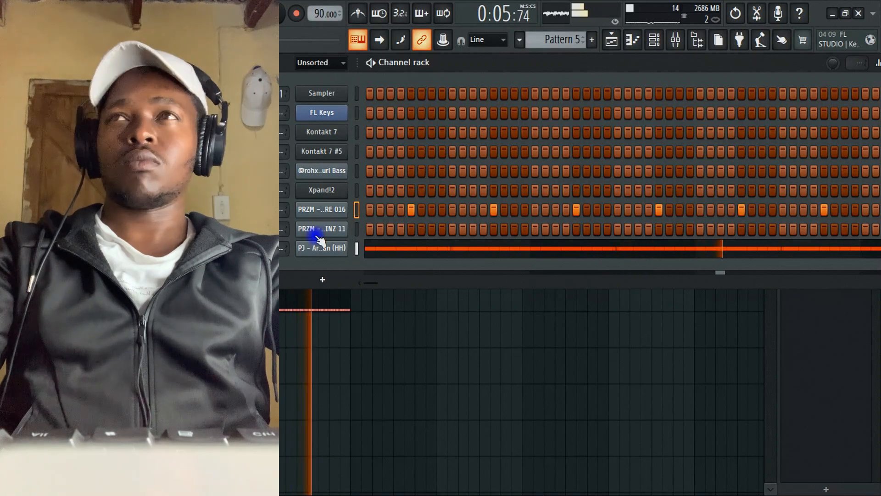
right_click(325, 214)
left_click(380, 208)
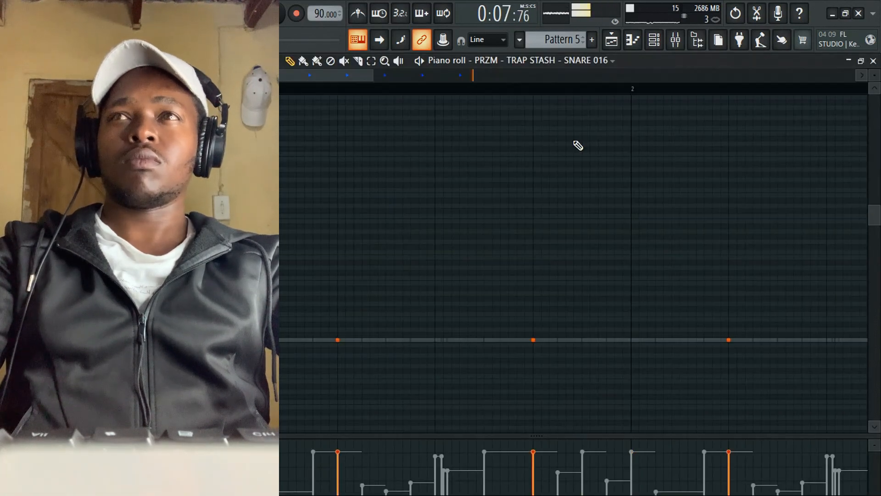
left_click_drag(375, 78, 643, 98)
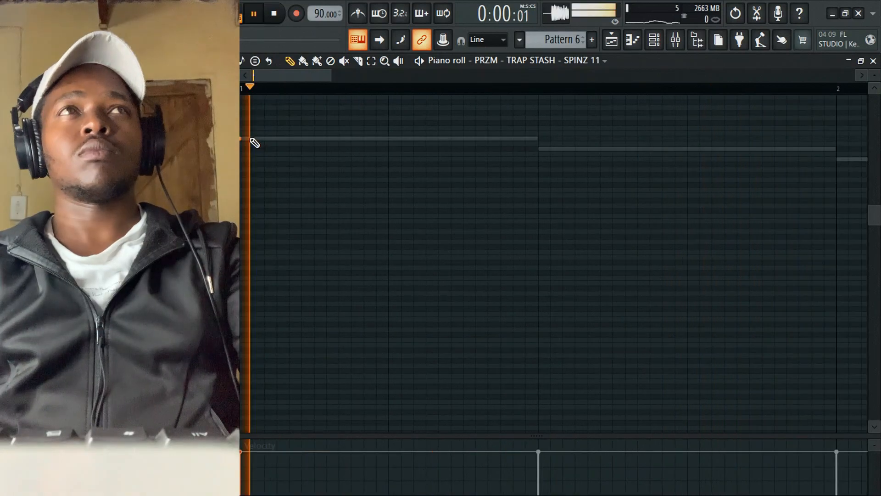
Step: Place SPINZ 11 notes along the ghost notes in bar 1, including two on the second ghost note, while playing the pattern
key("space")
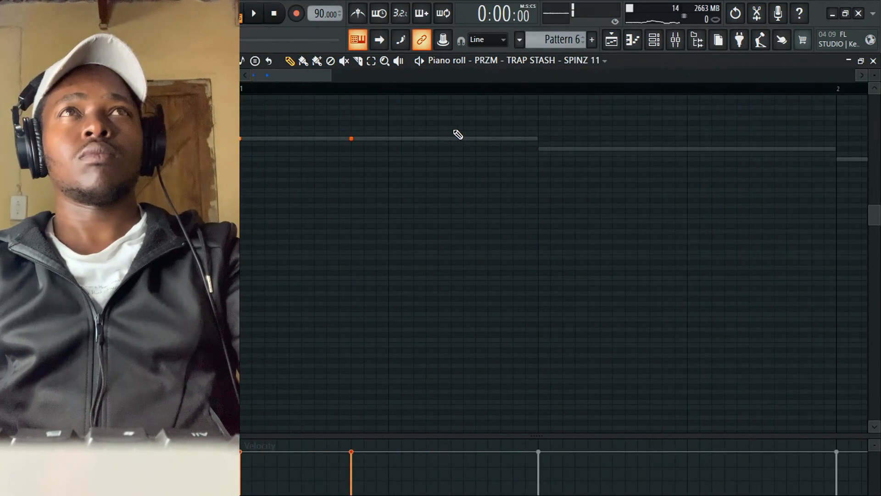
scroll(464, 151, "up", 4)
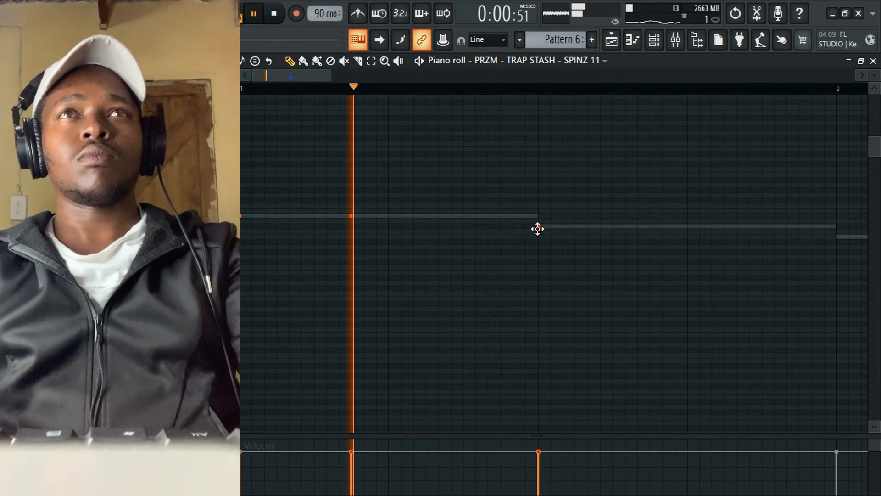
key("space")
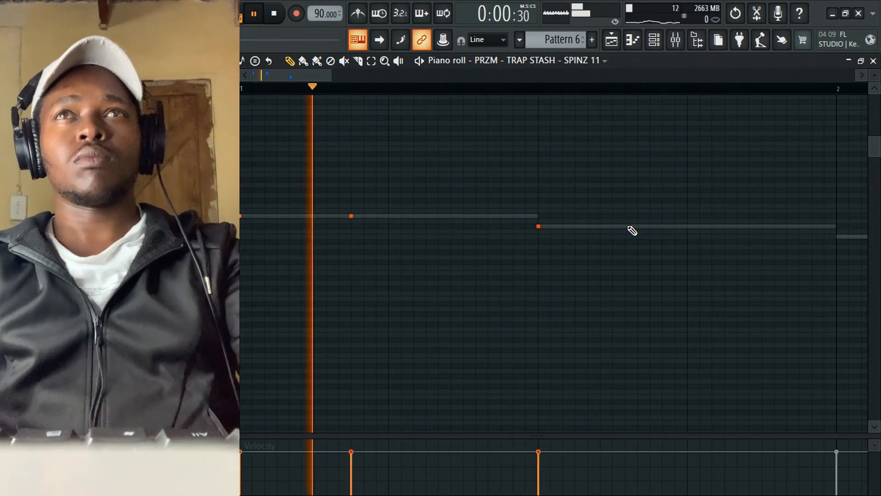
left_click(688, 226)
left_click_drag(329, 76, 430, 75)
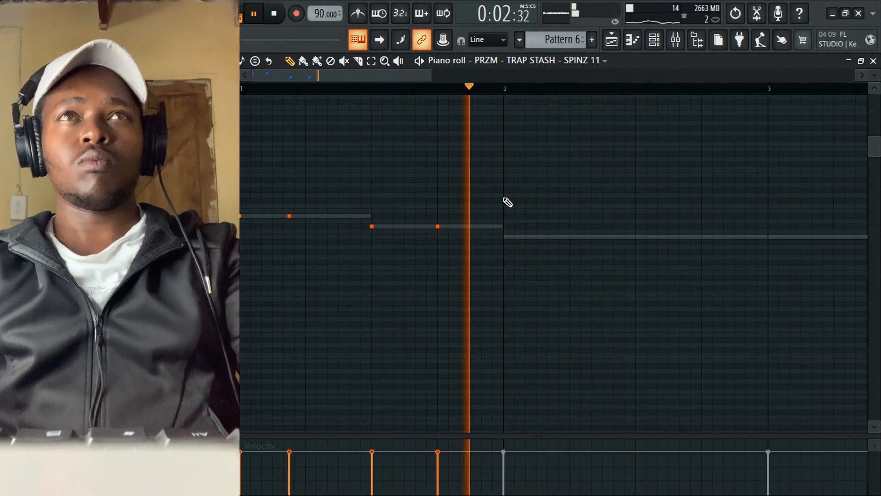
Step: Move the last SPINZ 11 note of bar 1 below the ghost note's pitch and play the pattern
key("space")
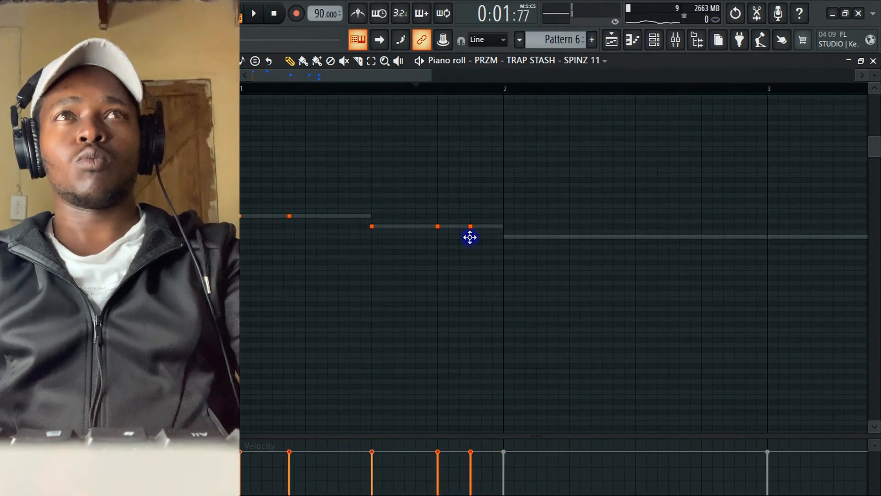
right_click(472, 228)
key("space")
key("space")
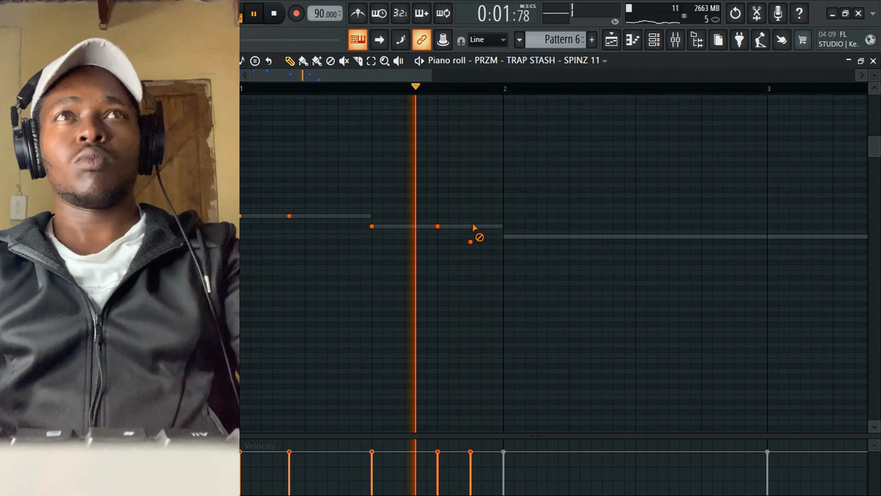
Step: Add three SPINZ 11 notes along the ghost note in bar 2, the first on the downbeat, and play from bar 2
left_click(506, 236)
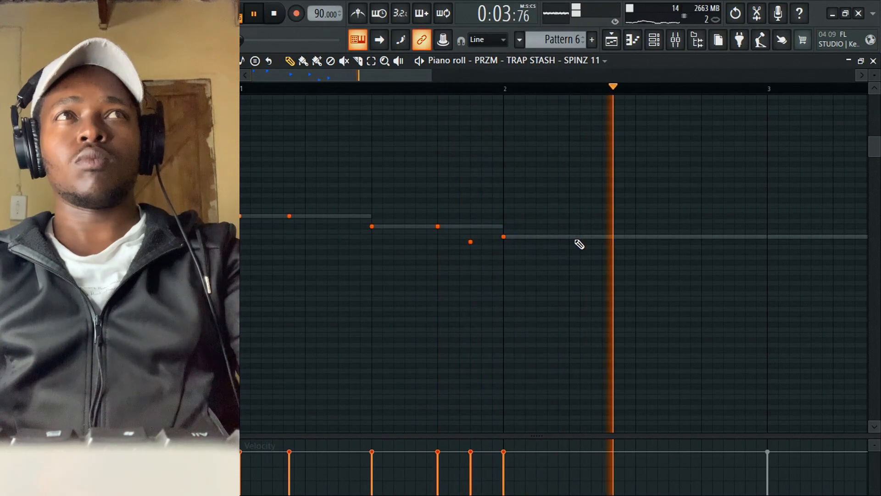
left_click(555, 238)
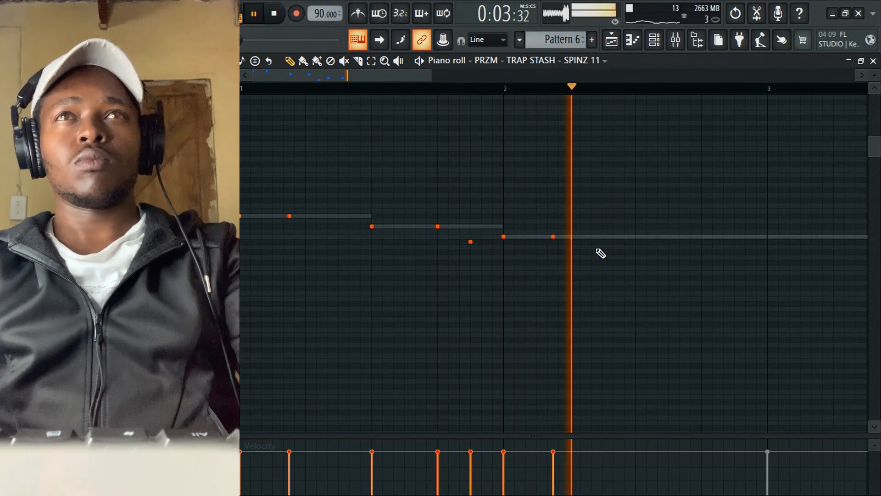
left_click(679, 239)
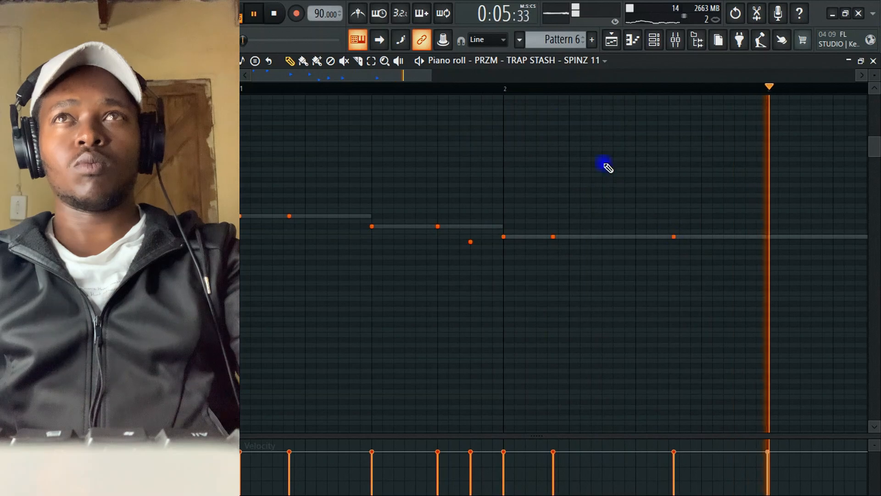
left_click(523, 90)
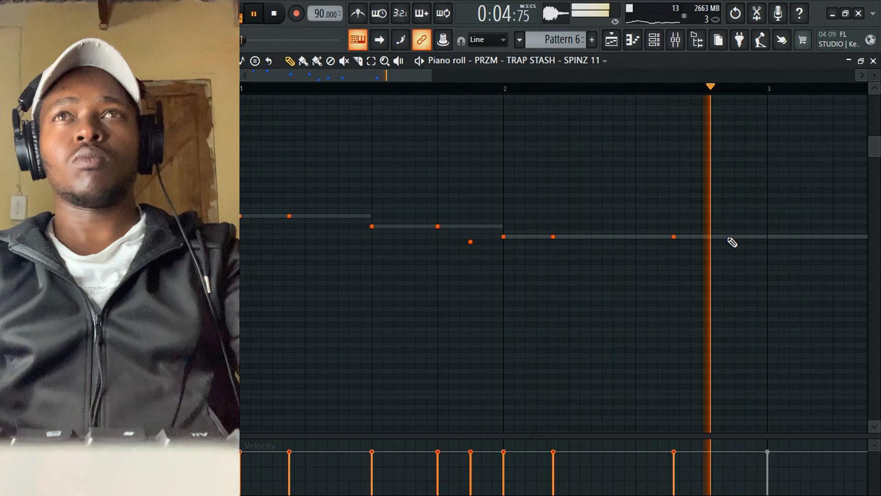
key("space")
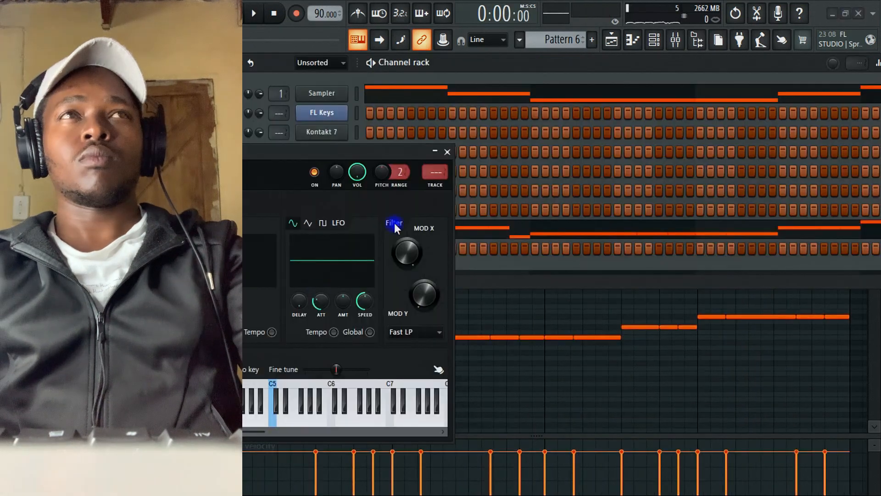
Step: Close the sampler channel settings and reopen the SPINZ 11 notes in the piano roll
left_click(448, 153)
left_click(410, 231)
left_click(410, 231)
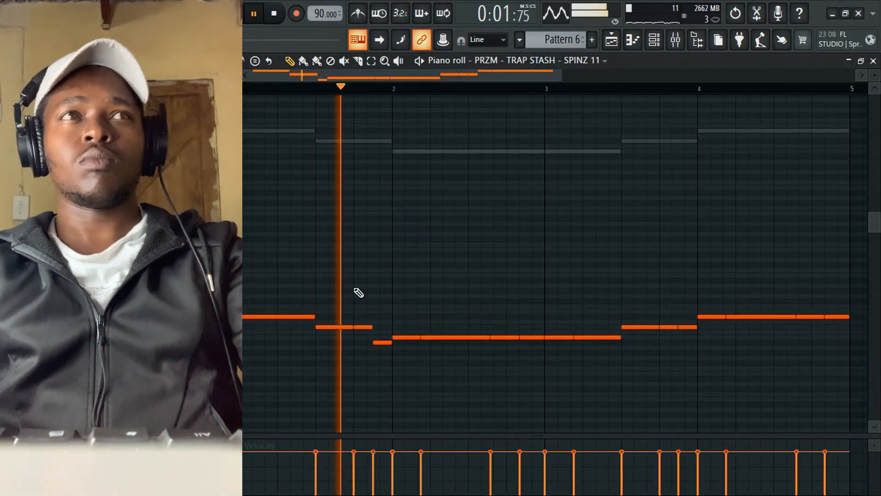
Step: Raise the SPINZ 11 note midway through bar 1 an octave, and replace the low note before bar 2 by extending the preceding note
left_click(329, 324)
key("ctrl+Up")
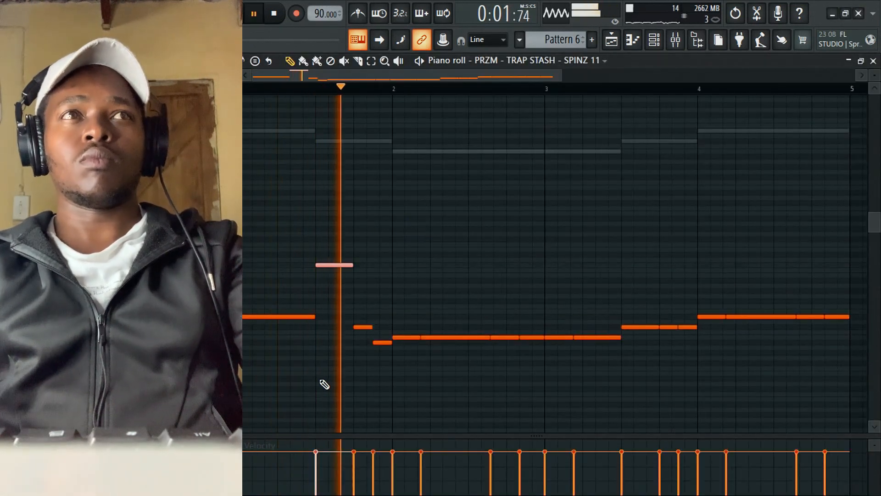
right_click(388, 342)
left_click_drag(369, 329, 392, 327)
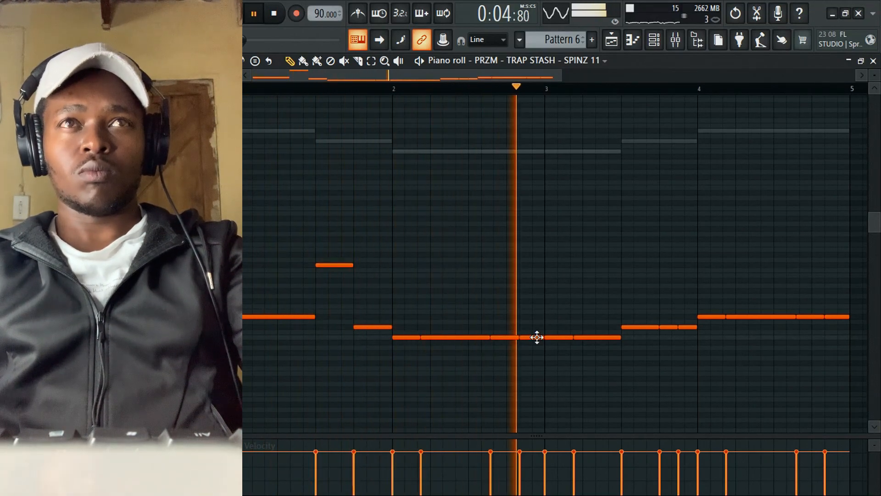
Step: Delete the SPINZ 11 note just before the middle of bar 3 and play the pattern from bar 3
key("space")
right_click(589, 338)
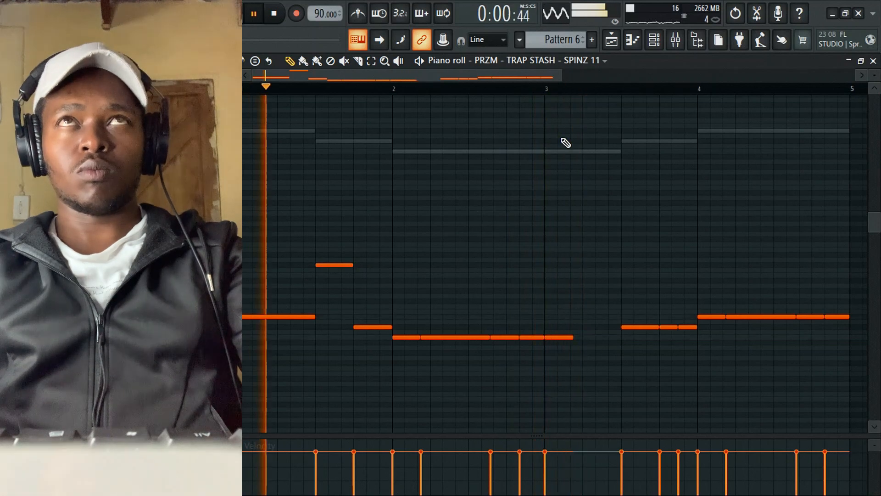
left_click(547, 88)
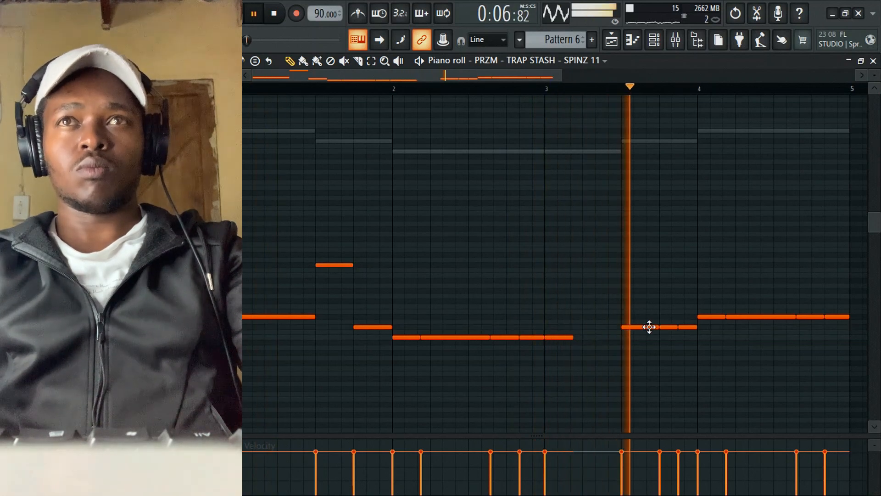
Step: Replace the last two SPINZ 11 notes of bar 3 with very short, separated hits at the same pitch
left_click_drag(664, 329, 668, 325)
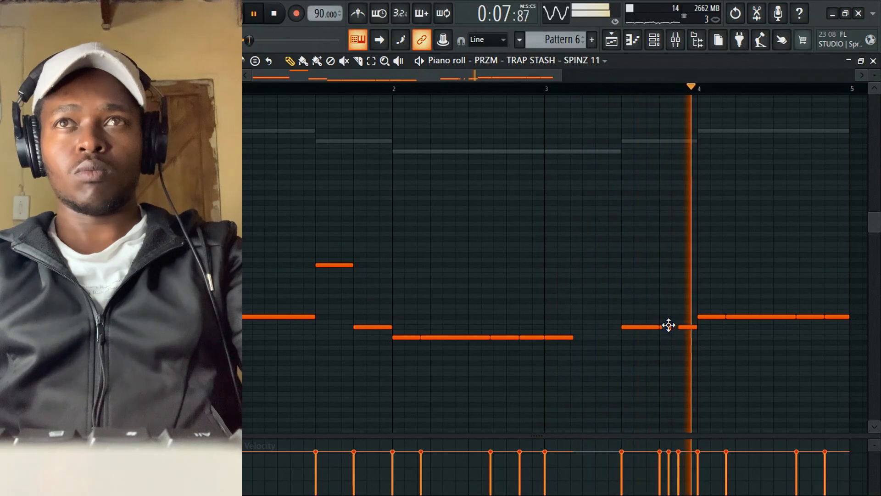
right_click(682, 326)
left_click(684, 328)
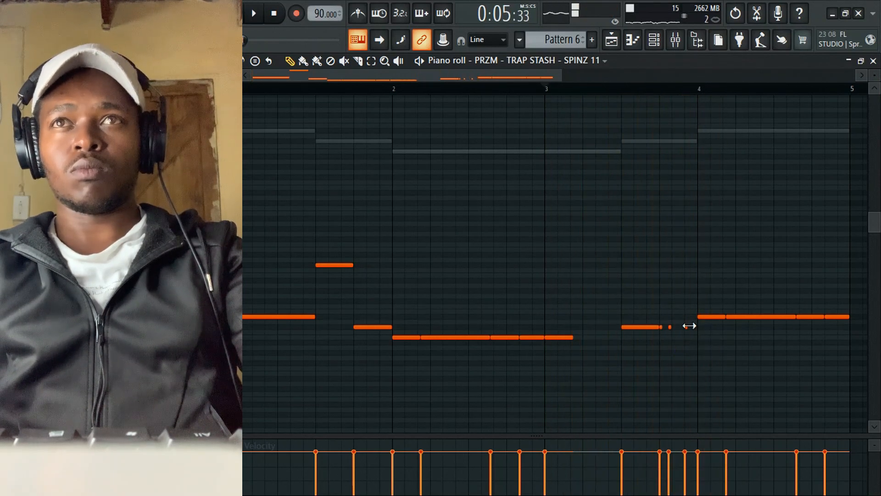
Step: Lengthen the last short SPINZ 11 hit before bar 4, and place kicks three quarters through bar 1 and at the start of bar 2
left_click_drag(685, 326, 689, 328)
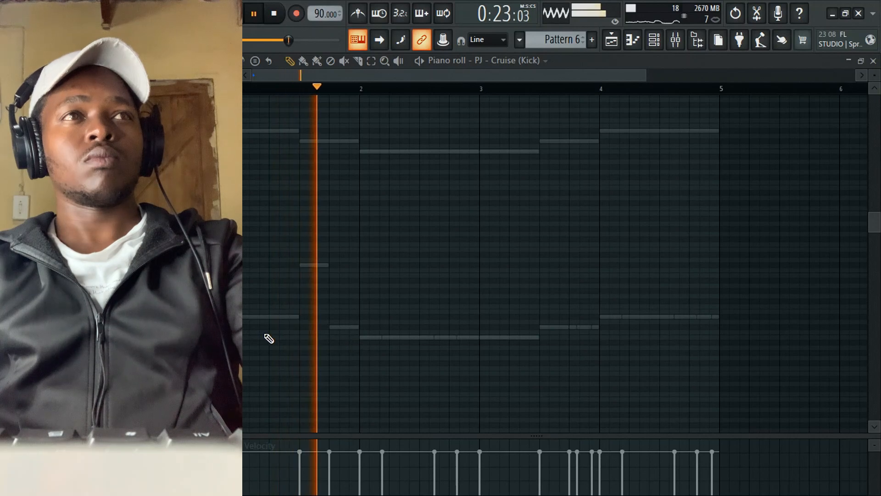
key("space")
left_click(300, 332)
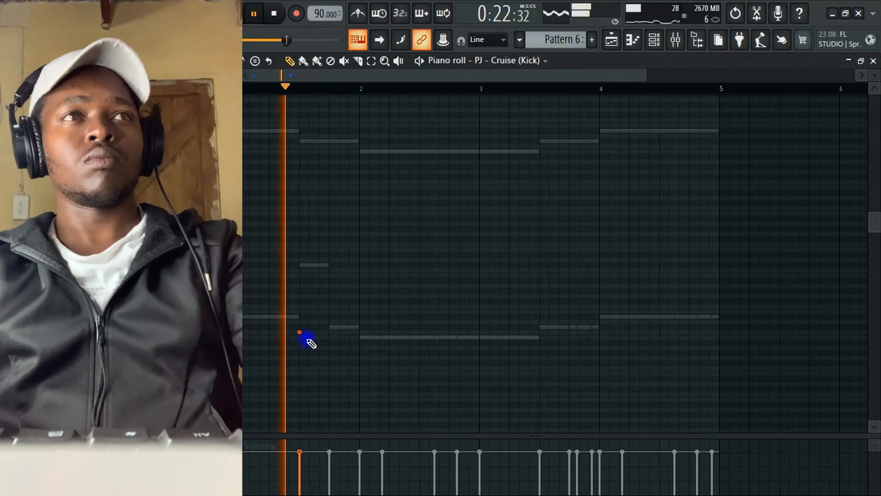
left_click(330, 332)
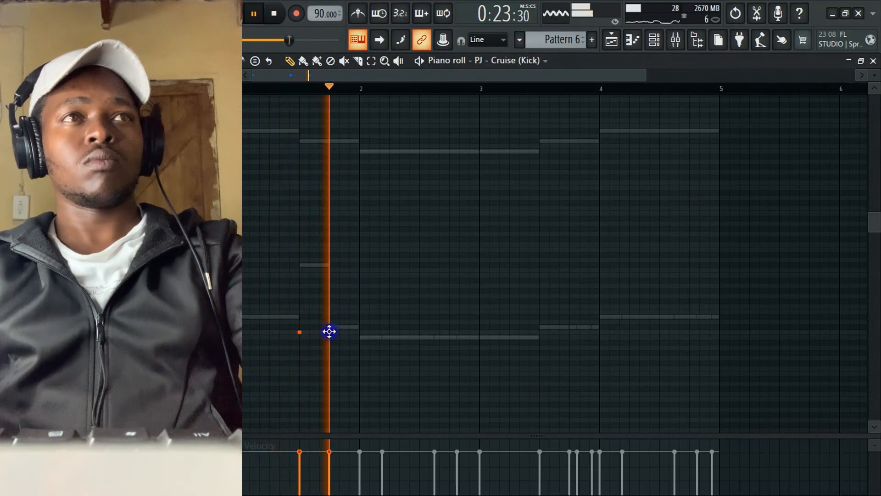
left_click(360, 333)
right_click(299, 332)
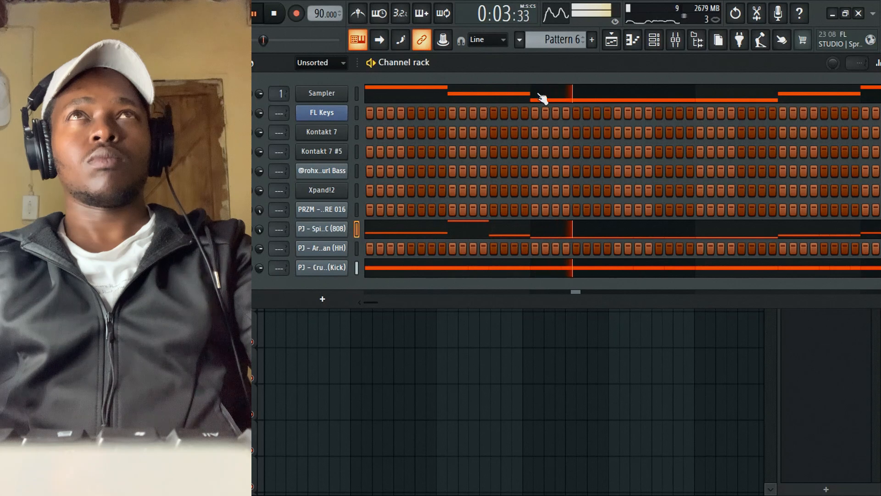
Step: Bring up the playlist arrangement and check the channel settings of the Pattern 1 audio clips at bars 1 and 9
left_click(613, 40)
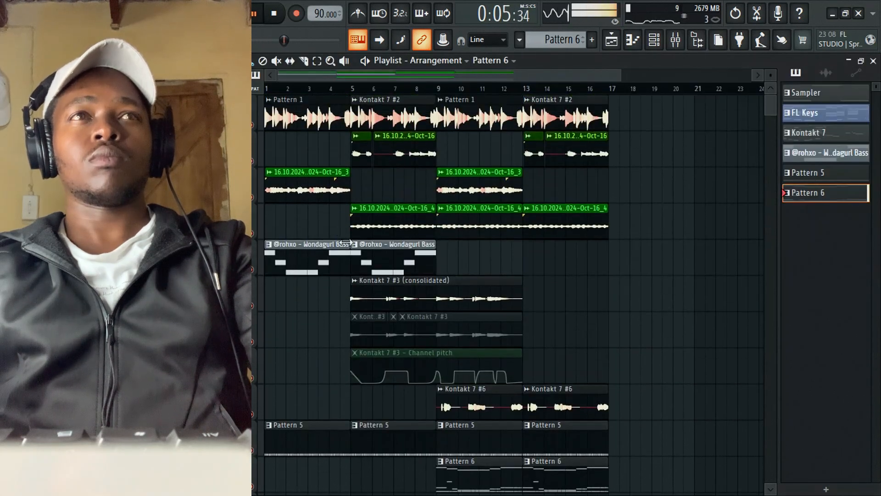
left_click(393, 292)
double_click(318, 103)
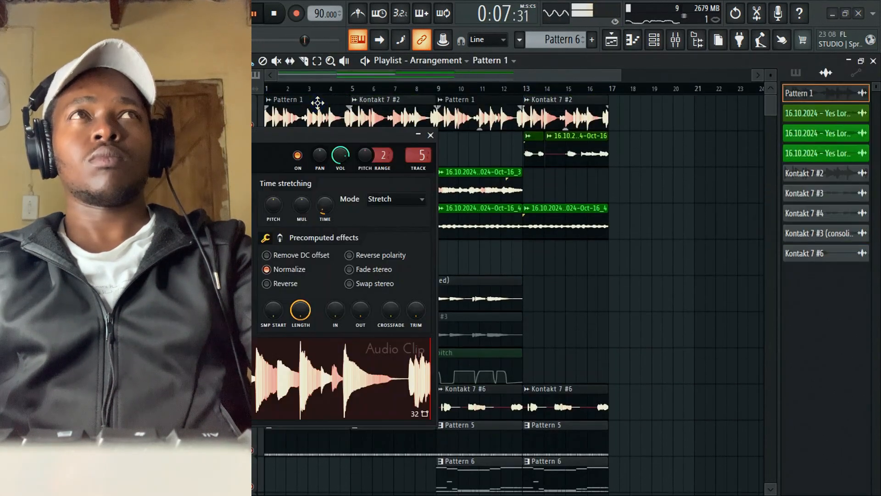
left_click(431, 135)
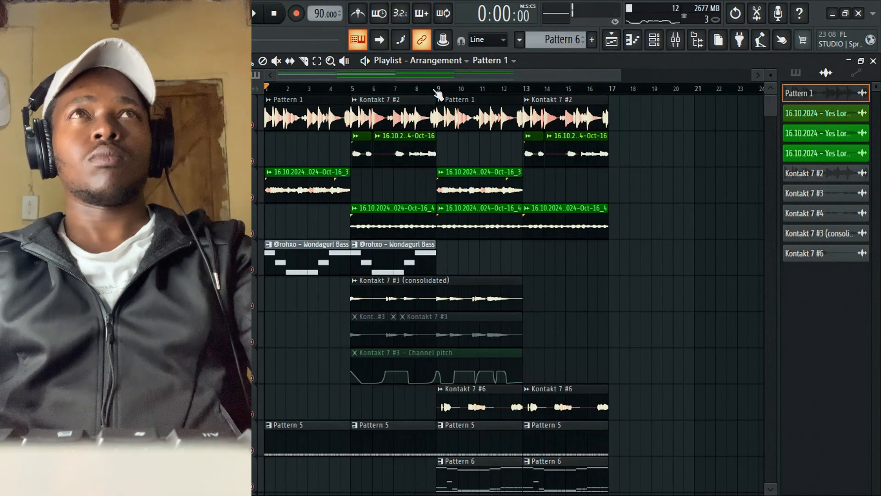
double_click(451, 116)
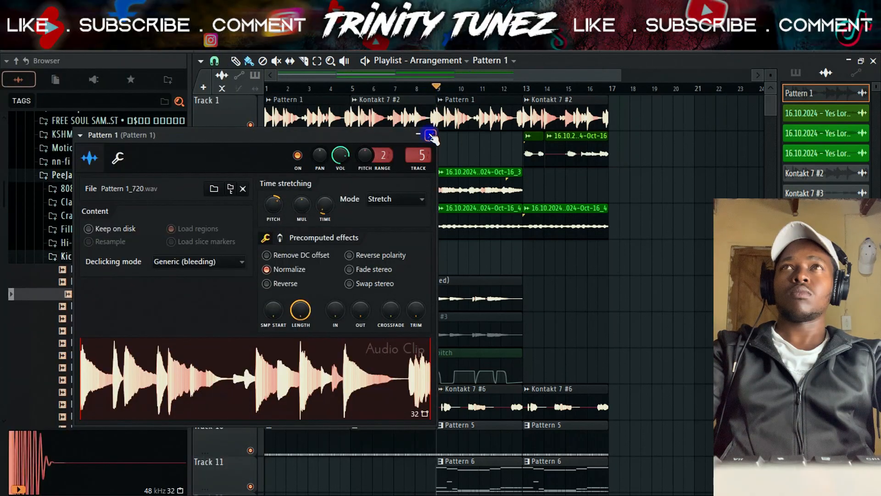
left_click(431, 136)
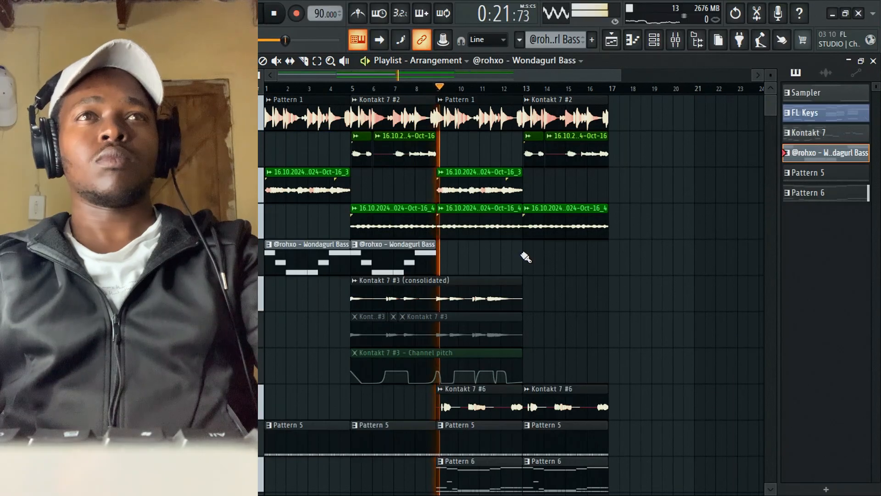
Step: Switch to Pattern 5 in the channel rack and add a SNARE 002 hit on step 7
scroll(524, 255, "down", 3)
left_click(655, 39)
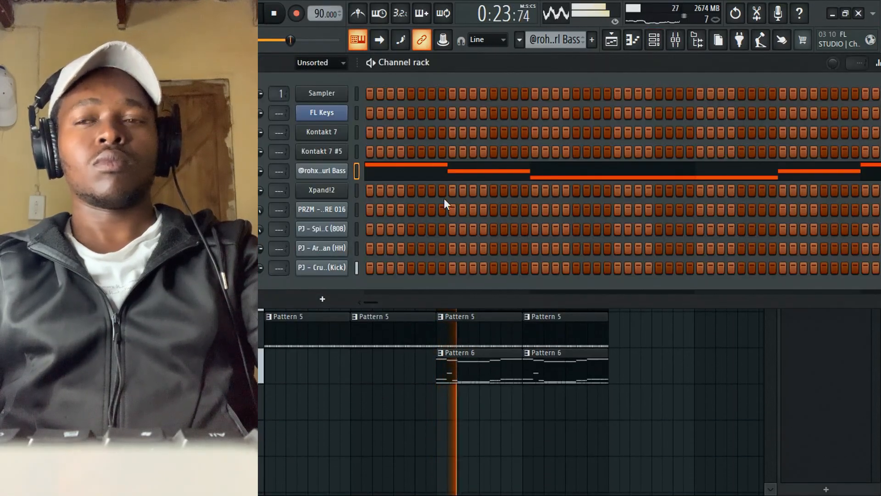
key("KP_Subtract")
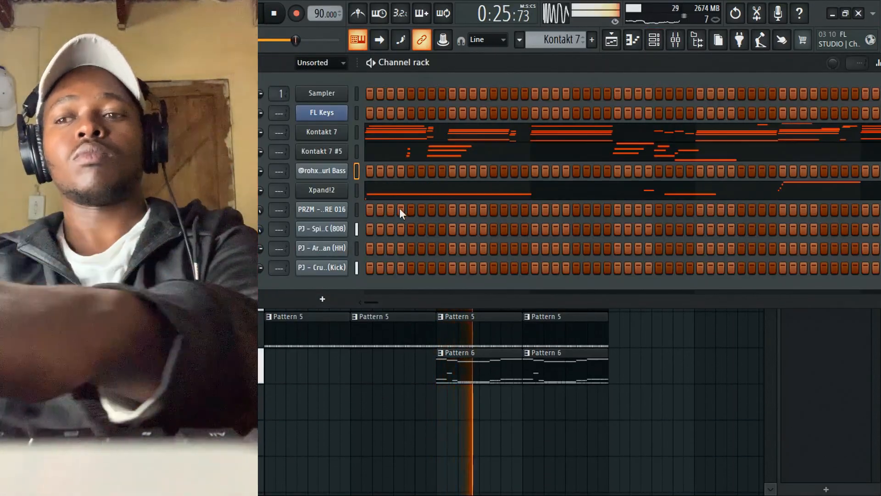
key("KP_Add")
key("KP_Add")
left_click(610, 46)
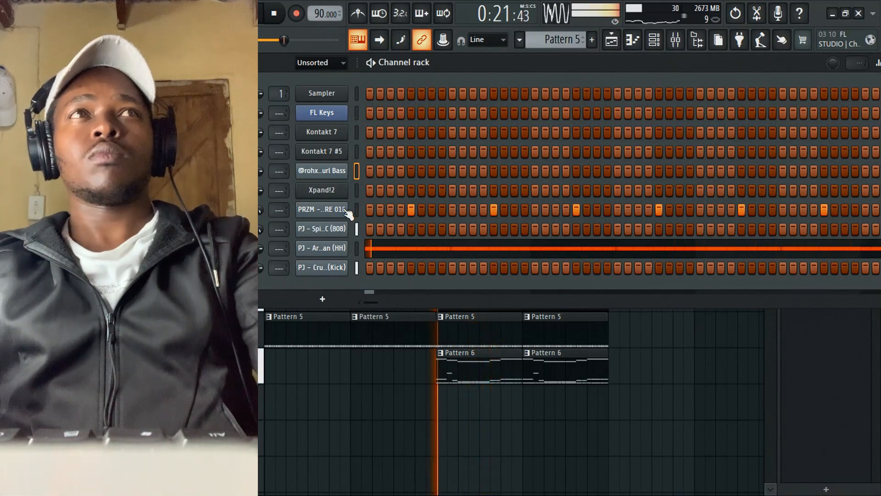
right_click(347, 212)
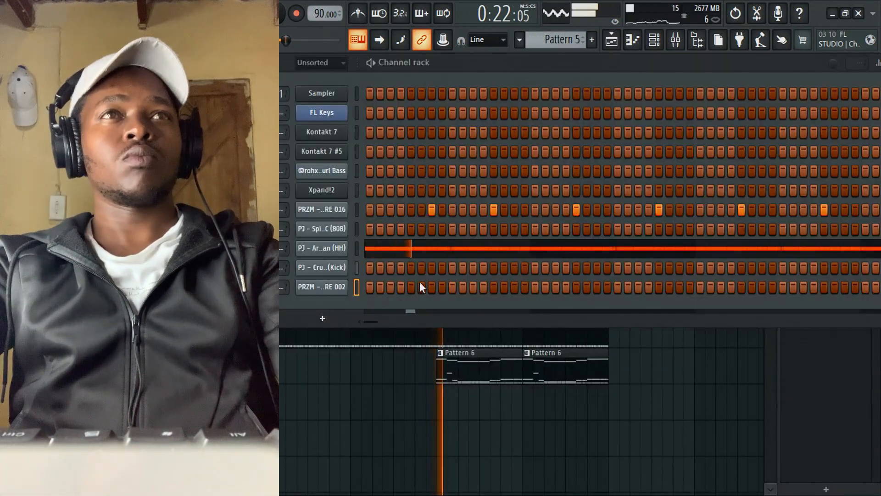
left_click(433, 287)
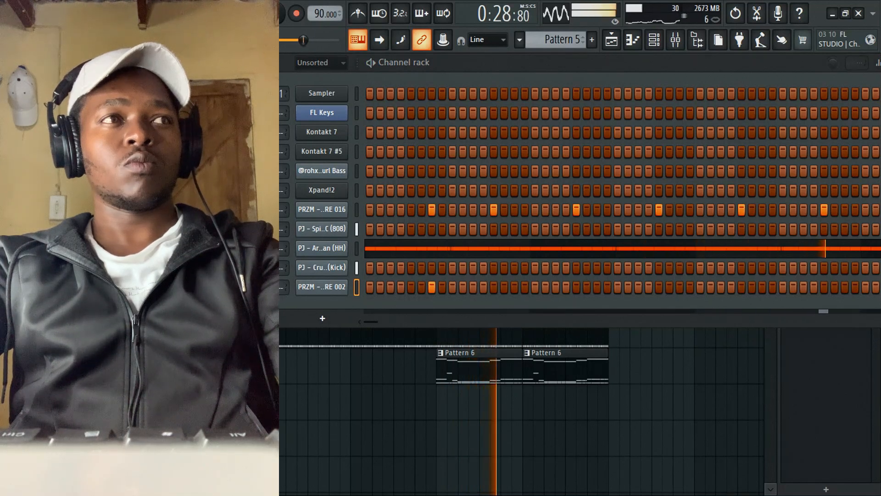
Step: Open SNARE 038 in the piano roll, move its late bar 1 hit to just past mid-bar, and play the result
right_click(340, 209)
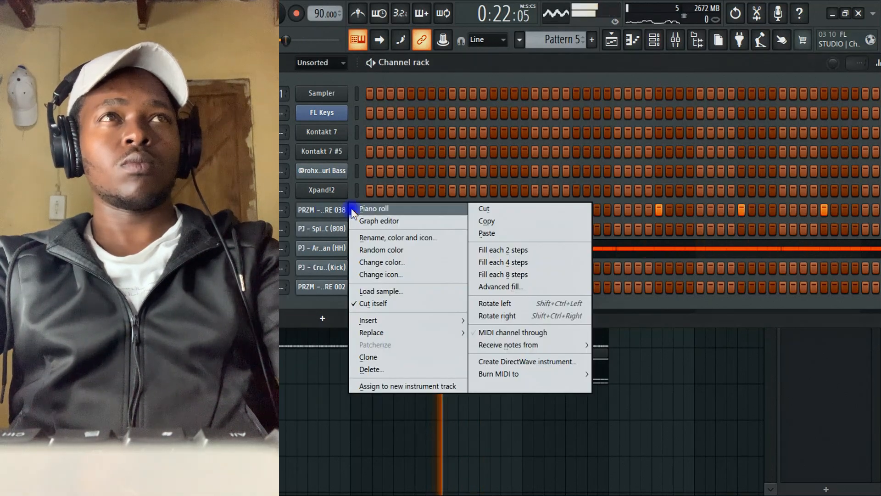
left_click(361, 205)
left_click_drag(555, 332, 457, 328)
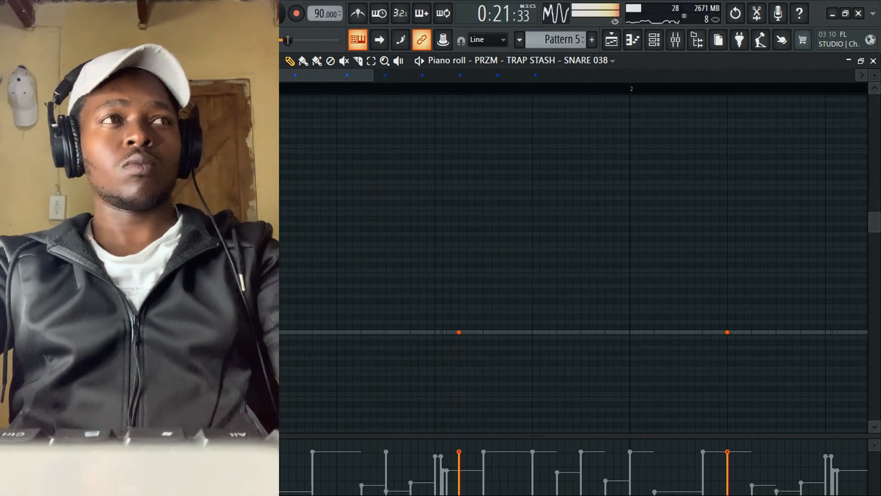
key("space")
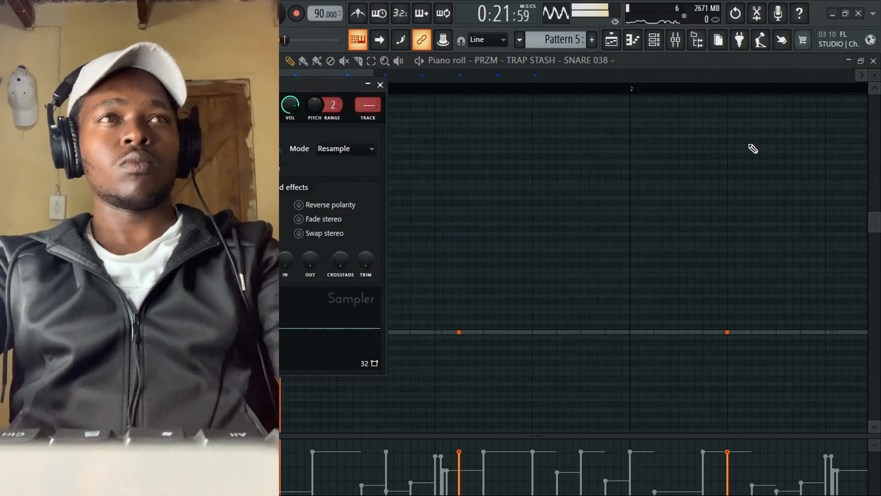
Step: Close the piano roll and sampler settings, and add SNARE 051 hits on steps 5 and 13
left_click(873, 61)
key("space")
left_click(380, 85)
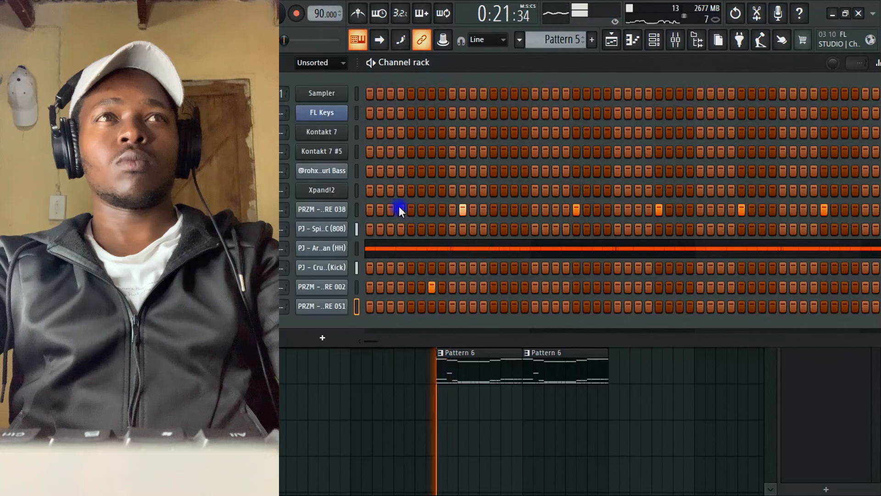
left_click(406, 310)
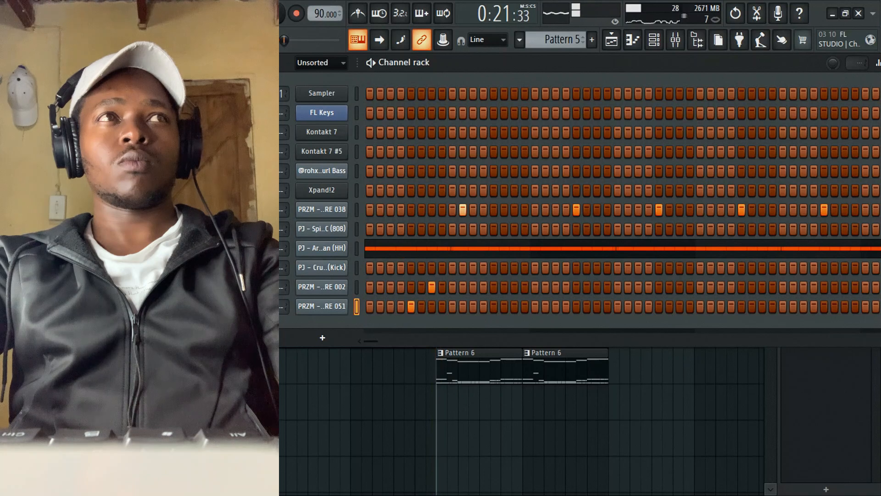
left_click(492, 305)
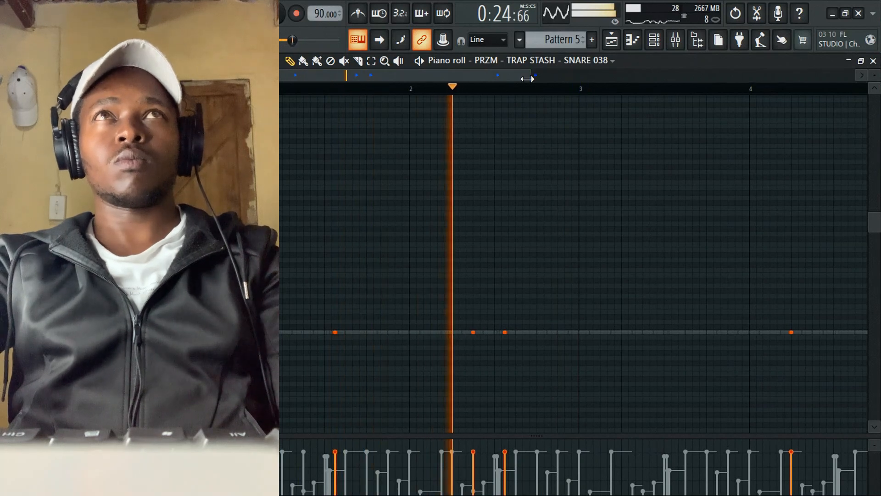
Step: Delete the SNARE 038 notes from bar 3 onward
left_click_drag(528, 77, 702, 108)
left_click_drag(699, 221, 507, 362)
key("Delete")
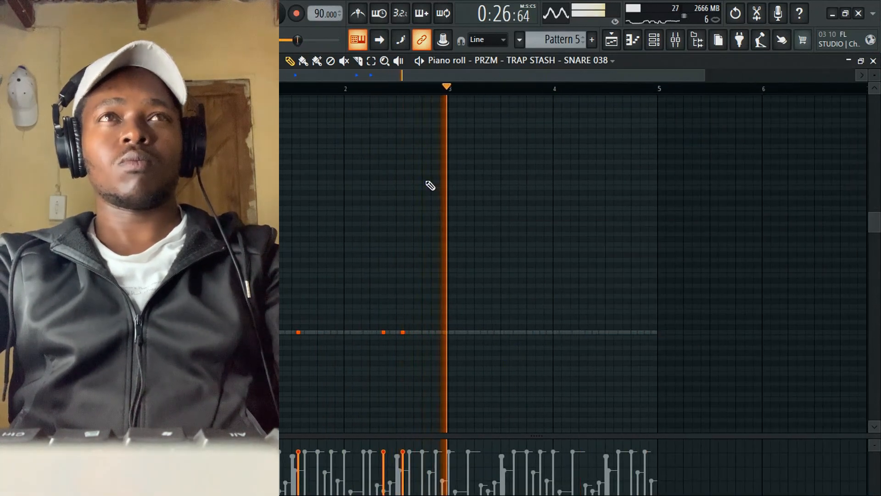
Step: Duplicate the SNARE 038 notes of bars 1 and 2 into bars 3 and 4, and nudge the first bar 4 hit slightly later
left_click_drag(454, 91, 275, 90)
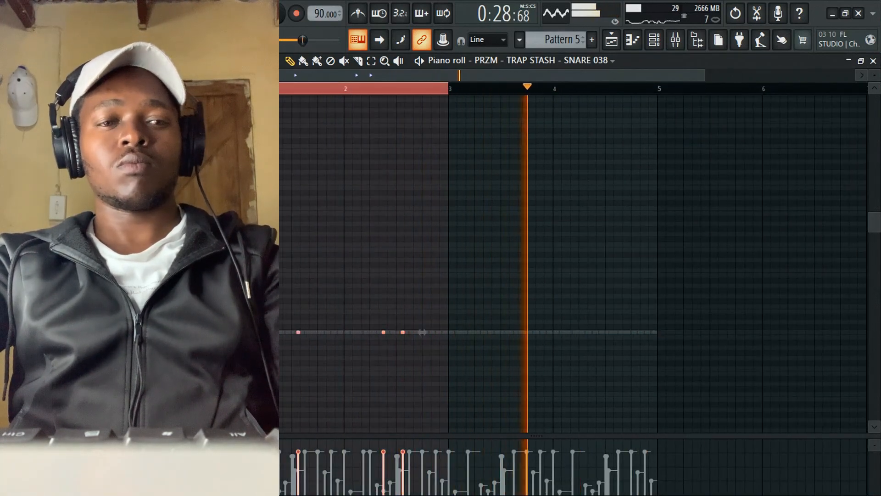
key("ctrl+b")
key("ctrl+d")
left_click(599, 332)
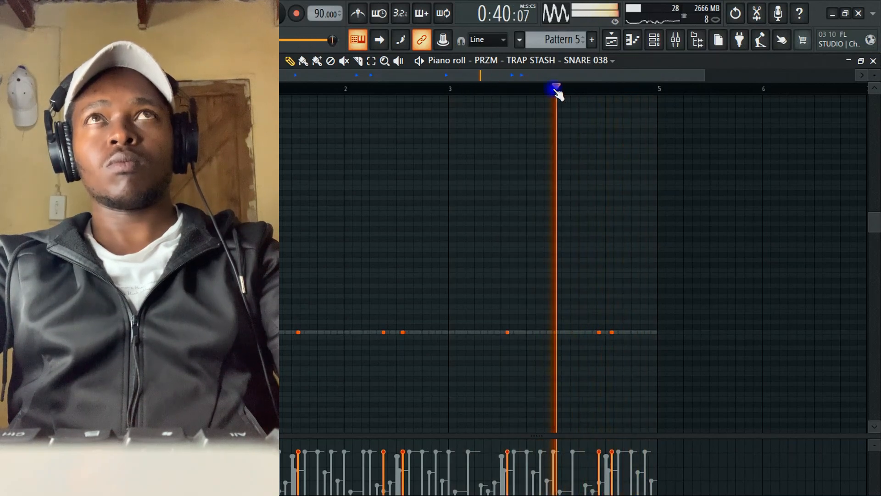
left_click(874, 61)
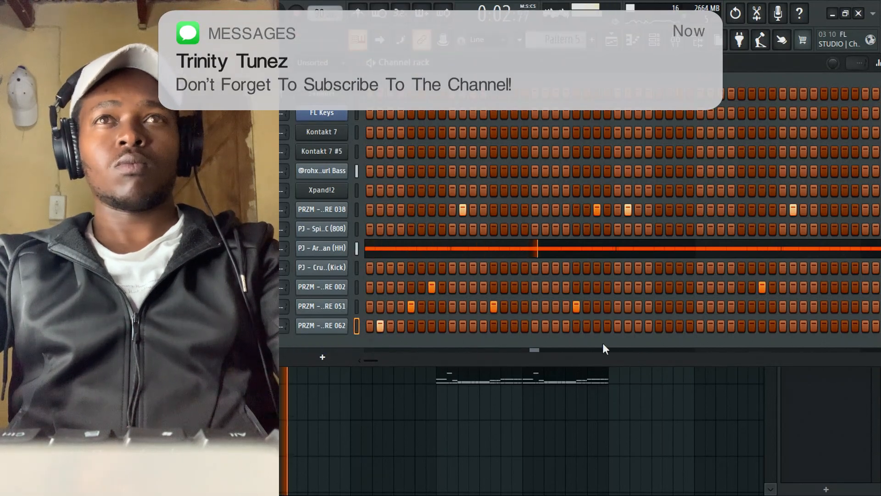
Step: Add a SNARE 062 hit on step 18, and open the newest snare channel's notes in the piano roll
left_click(546, 327)
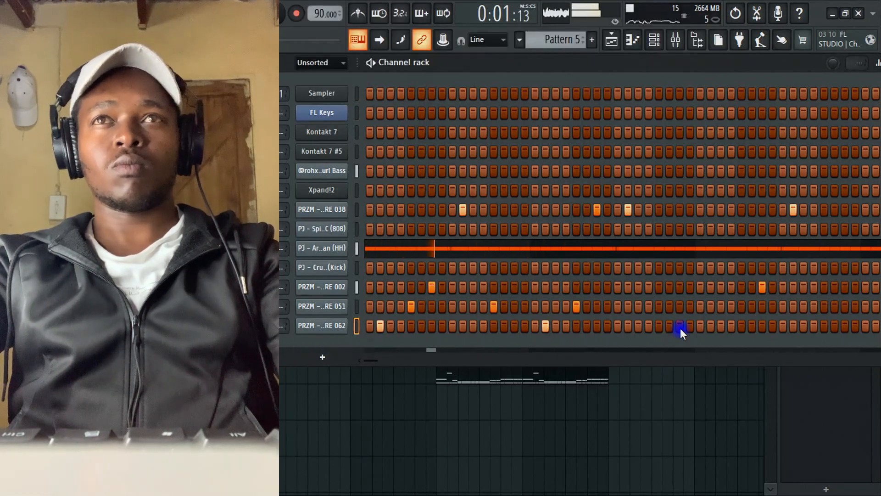
right_click(324, 326)
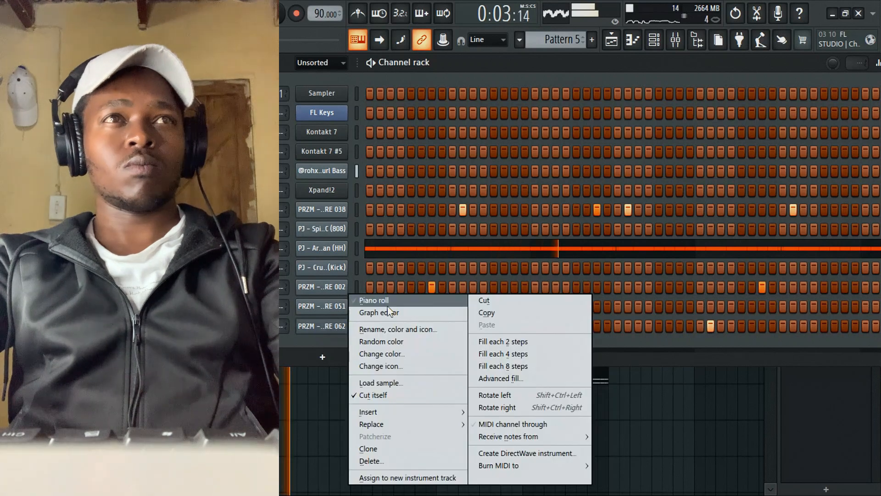
left_click(362, 299)
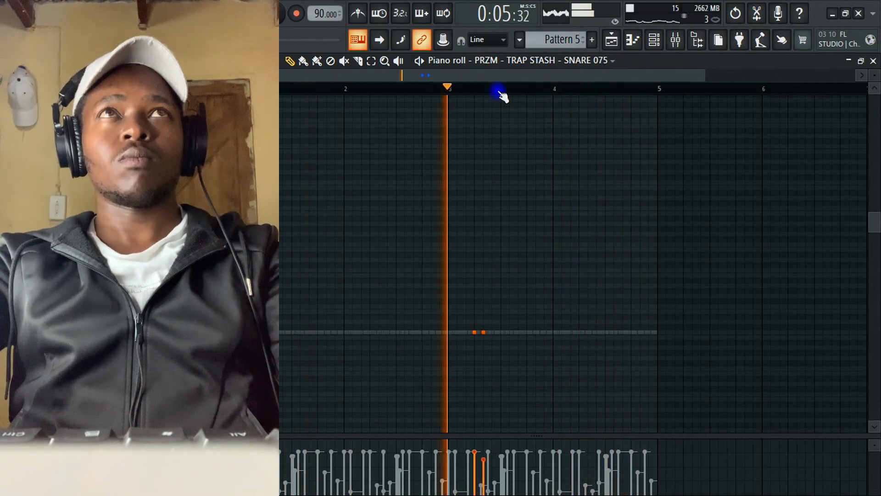
left_click_drag(705, 74, 541, 87)
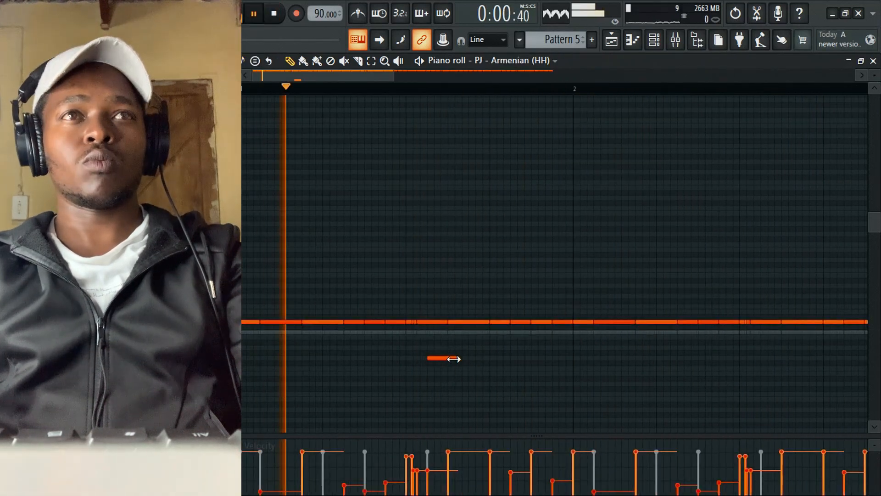
Step: Shorten the low Armenian hi-hat note in bar 1, and chop the hi-hat note shortly before bar 2 into four hits with falling velocity
left_click_drag(454, 359, 433, 360)
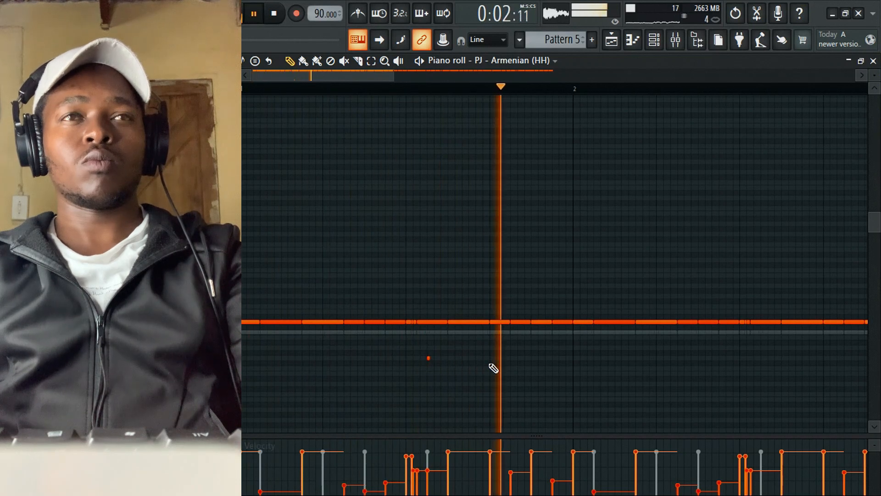
left_click(547, 323)
key("ctrl+u")
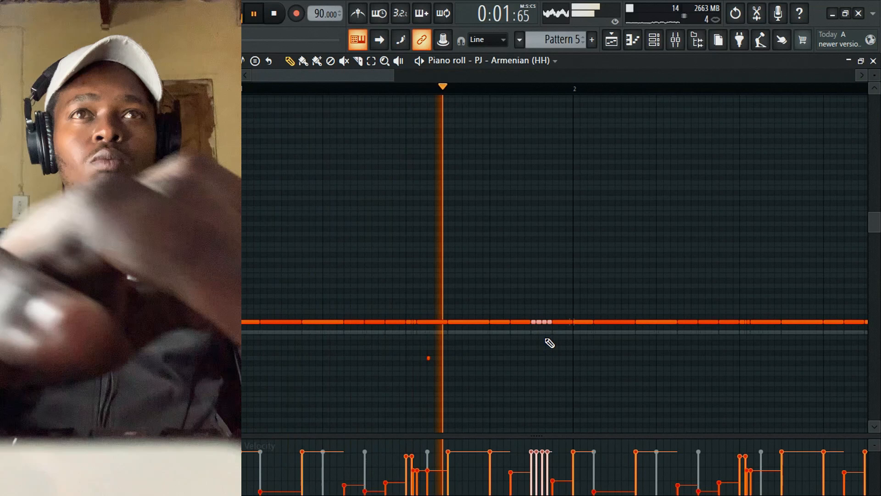
left_click(508, 329)
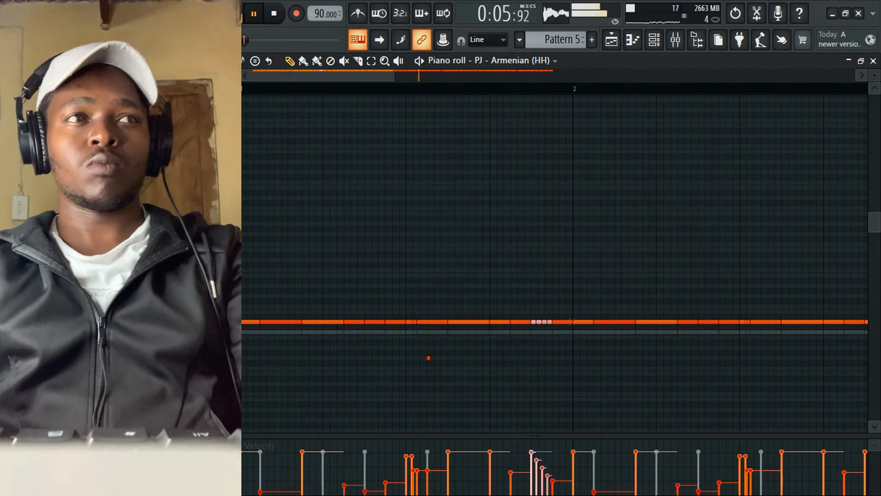
Step: Show the hi-hats' fine pitch values and lower the pitch of the chopped hits before bar 2 progressively
left_click(248, 441)
left_click(242, 461)
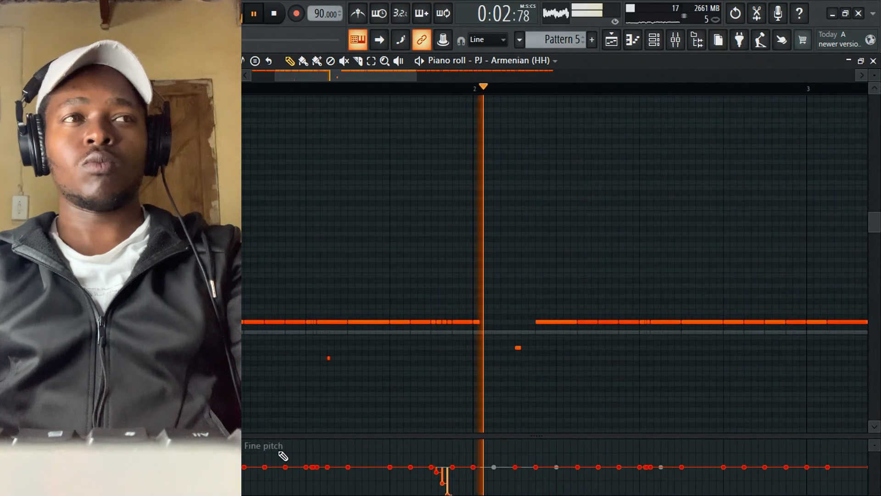
left_click(275, 447)
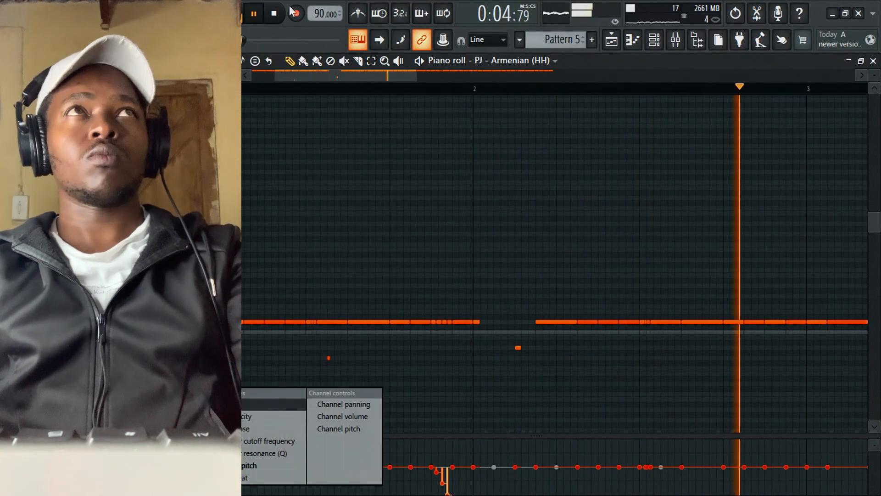
left_click(650, 266)
Step: Delete the rapid hi-hat hits at the middle of bar 2 together with the note following them
right_click(644, 322)
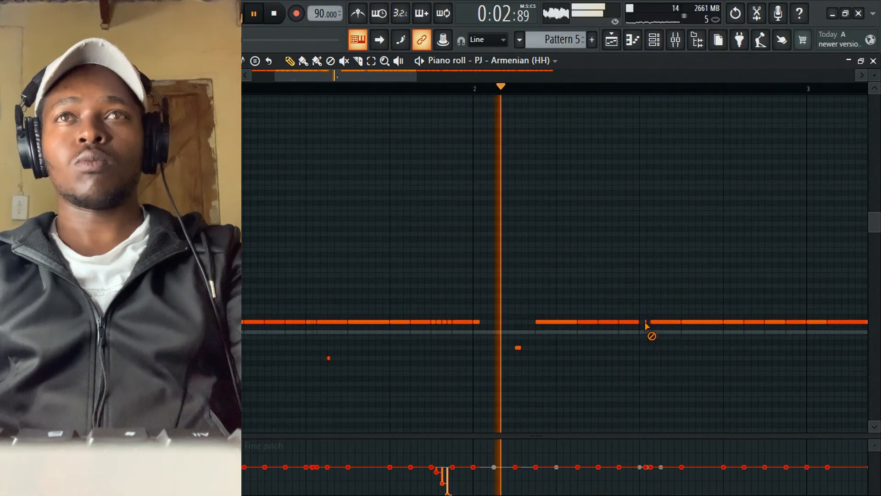
left_click(657, 321)
key("space")
left_click_drag(654, 322, 631, 325)
key("space")
left_click(668, 322)
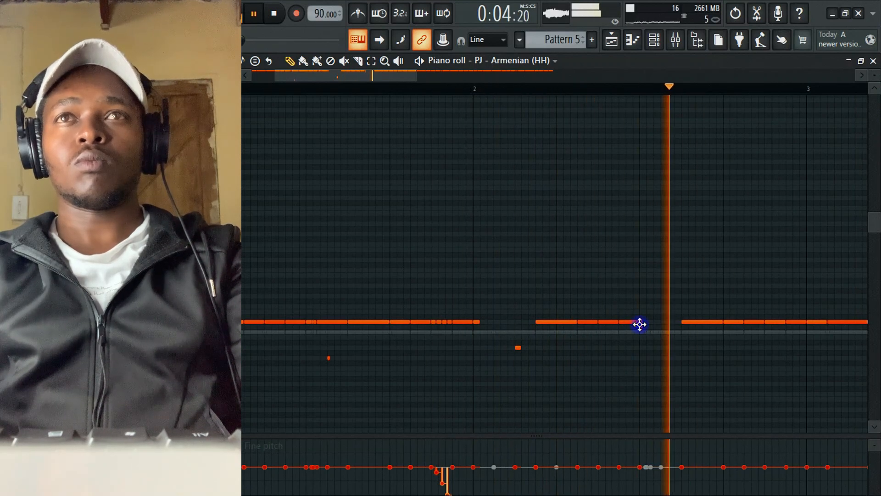
Step: Lower the velocity of the last of the three short low hi-hat hits before the middle of bar 2, and audition it
key("space")
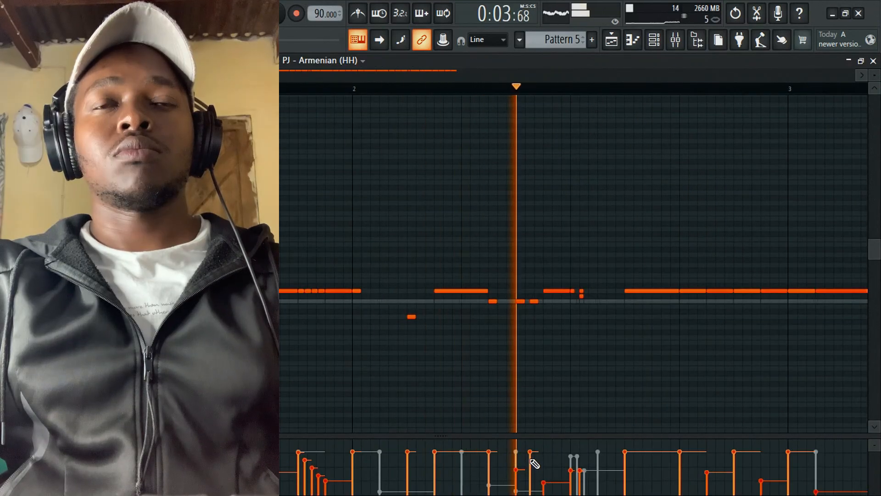
mouse_move(530, 459)
left_mouse_down()
mouse_move(516, 466)
mouse_move(530, 478)
left_mouse_up()
key("space")
key("space")
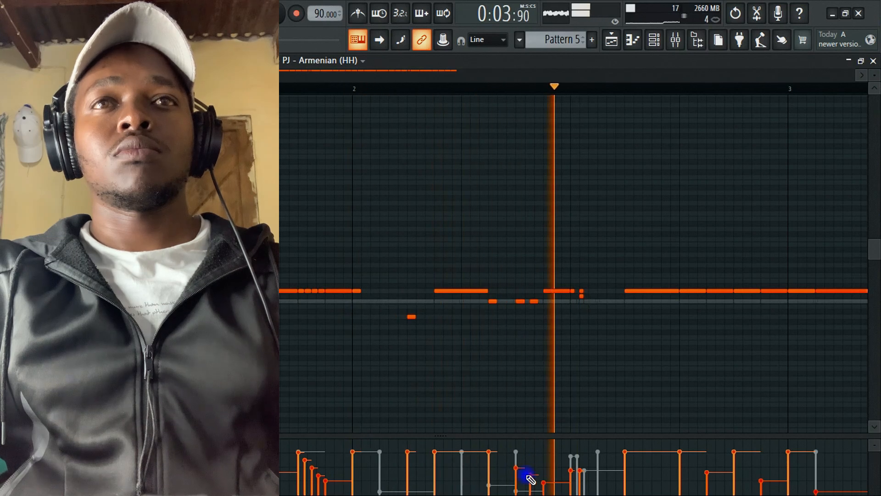
key("space")
Step: Replace the rapid hits at the middle of bar 2 with two spaced short hits, raising the first one's velocity
left_click(581, 292)
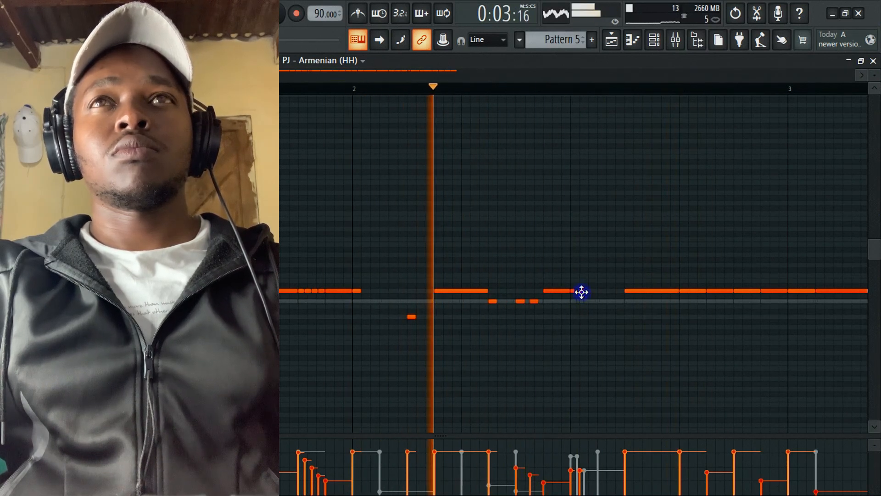
right_click(576, 290)
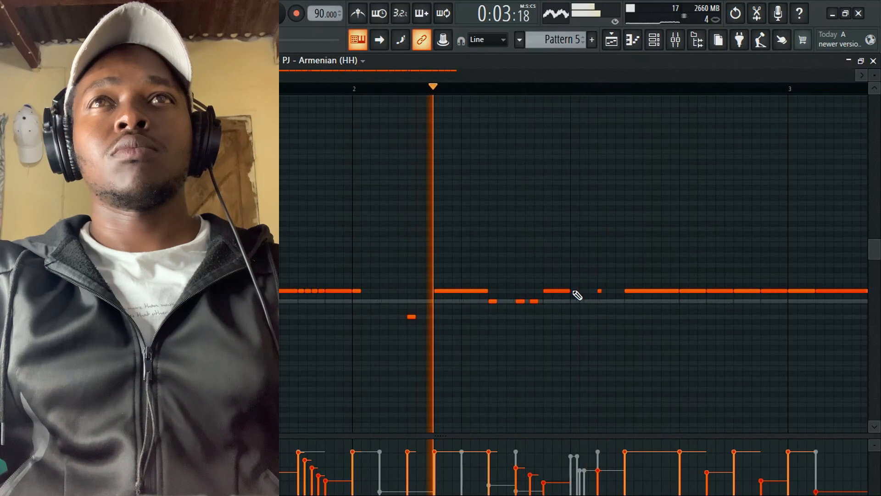
key("space")
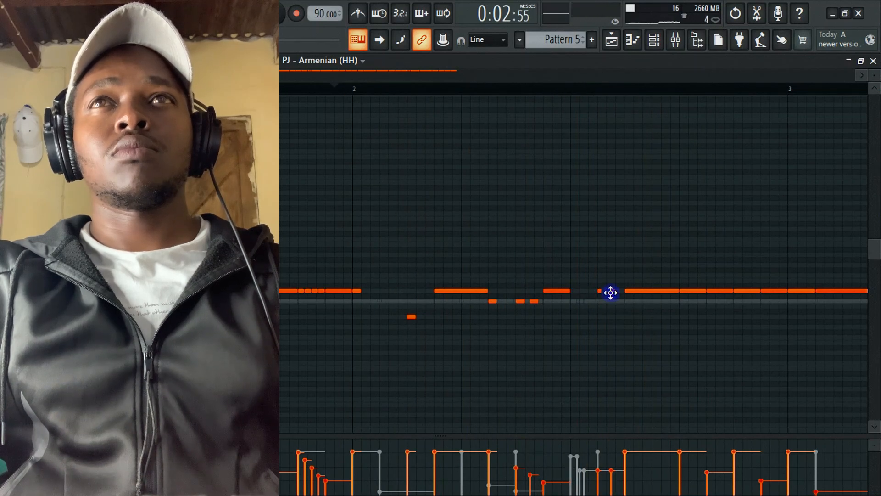
left_click_drag(598, 469, 598, 460)
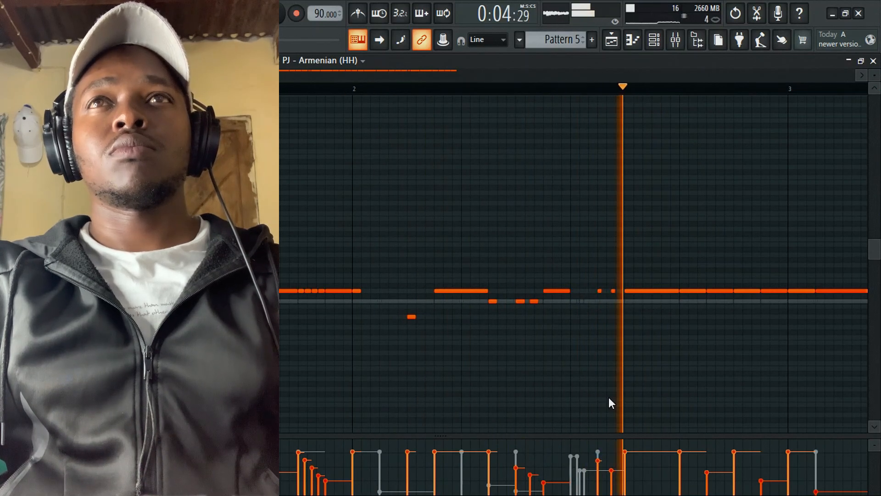
Step: Shorten the long hi-hat note in the second half of bar 2, and add a short low note right after it
left_click_drag(670, 291, 657, 344)
left_click(651, 302)
right_click(656, 344)
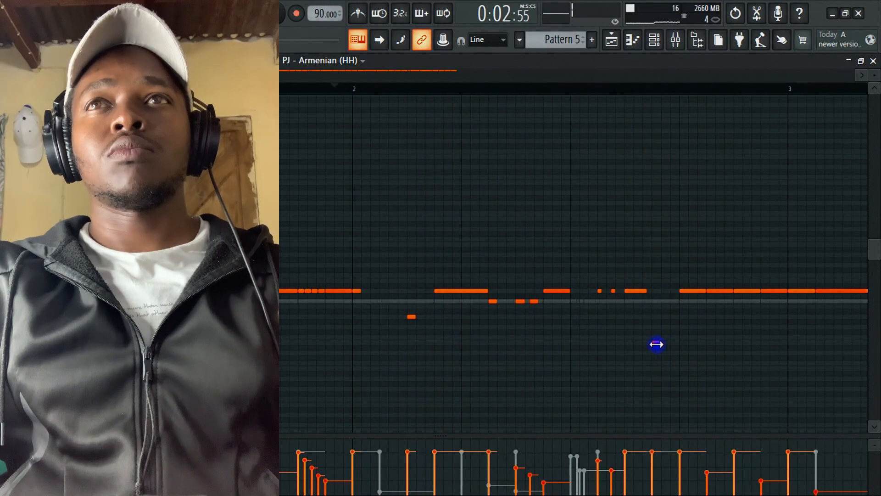
key("space")
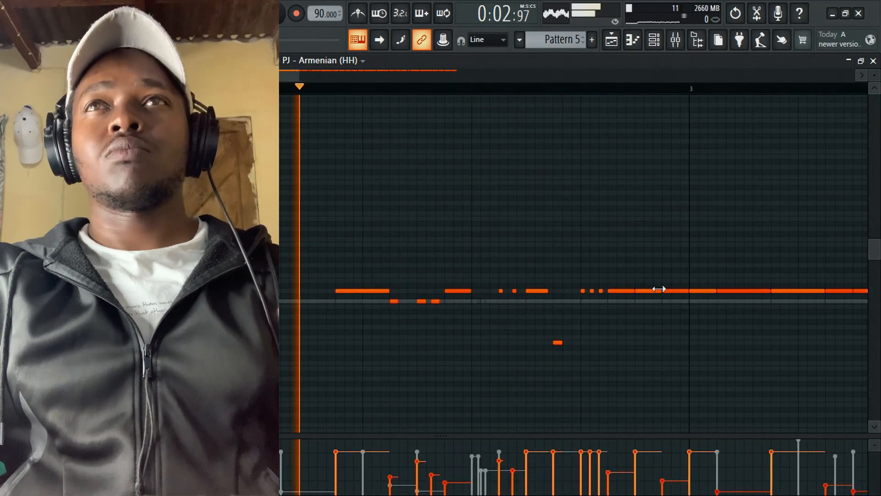
Step: Chop the hi-hat note shortly before bar 3 into three rapid short hits
left_click_drag(659, 289, 641, 288)
left_click(641, 292)
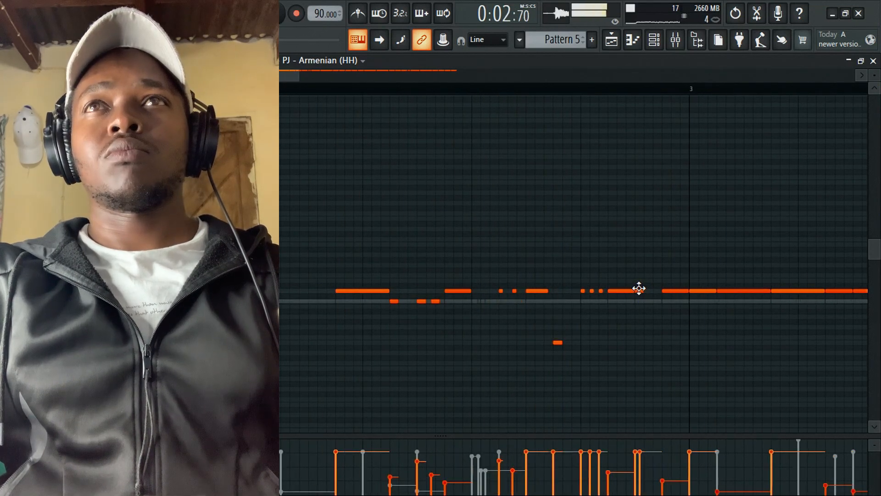
left_click(655, 291)
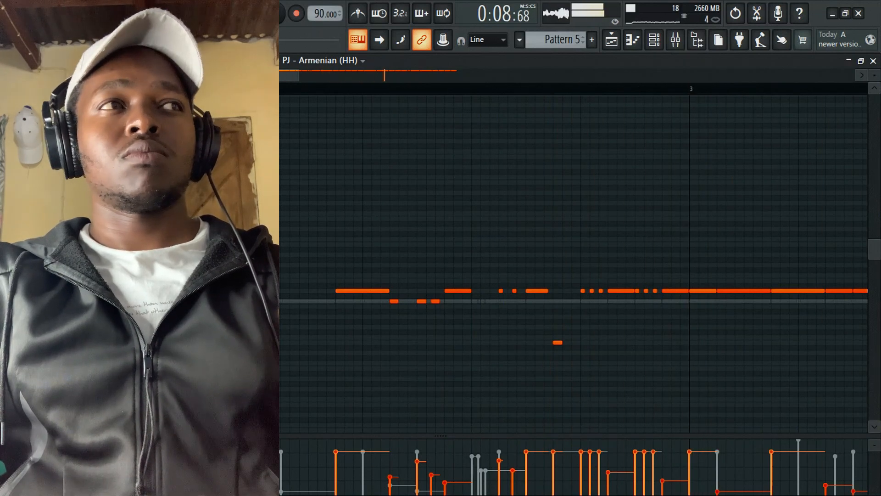
Step: Show the fine pitch values and progressively lower the pitch of the rapid hits leading into bar 3
left_click(69, 358)
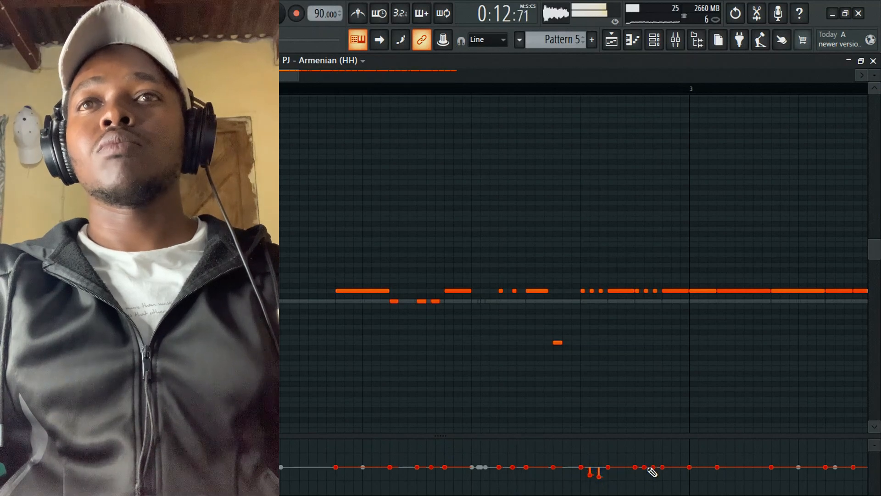
left_click_drag(654, 479, 665, 491)
key("space")
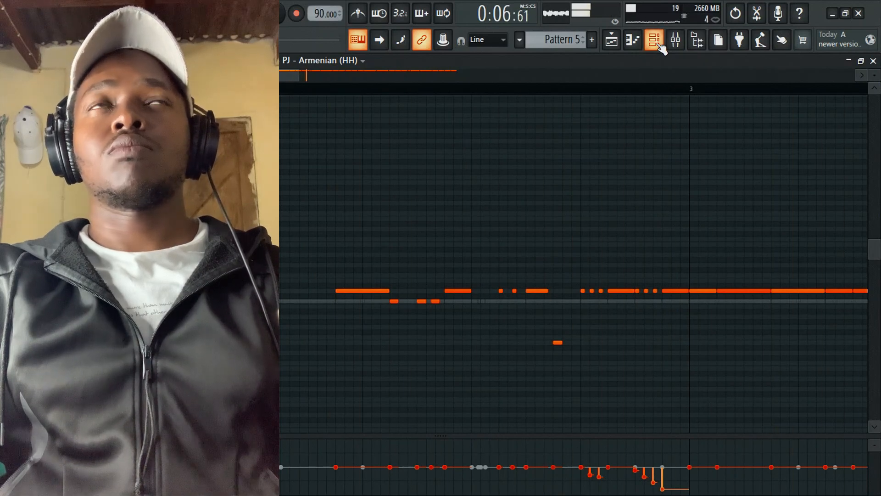
Step: Duplicate the hi-hat pattern of bars 1 and 2 into bars 3 and 4, and raise bar 4's low note above the main row
left_click_drag(635, 246, 521, 334)
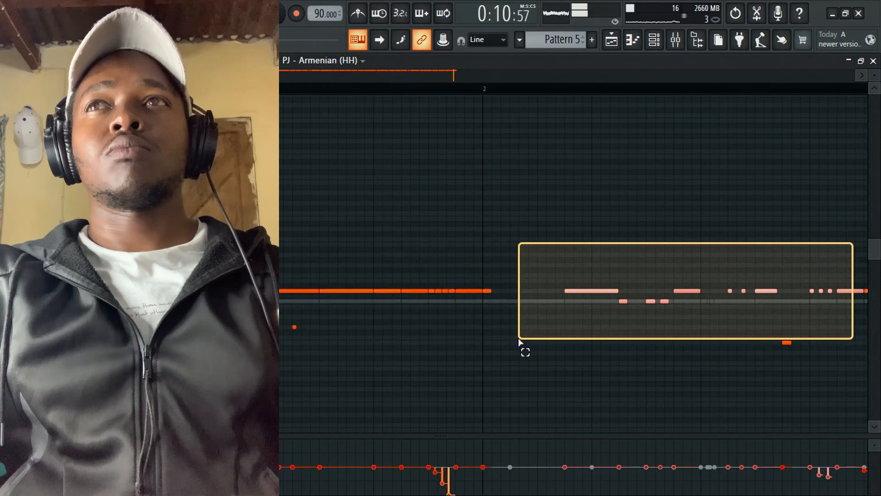
key("space")
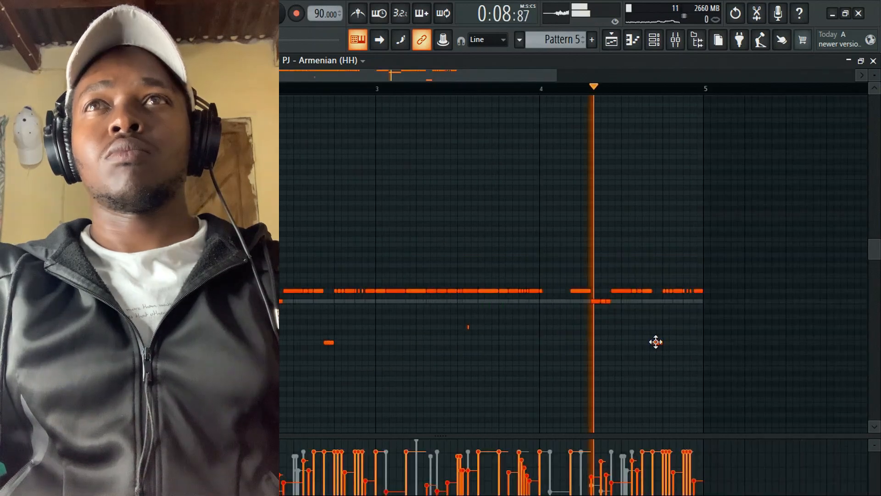
left_click_drag(655, 342, 655, 277)
key("space")
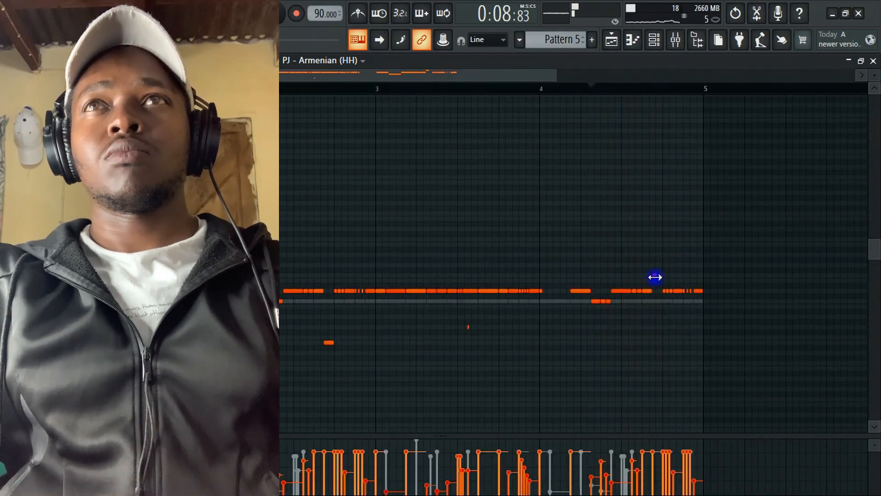
Step: Build three evenly spaced short hits on the raised row in the second half of bar 4
key("space")
left_click(657, 274)
key("space")
key("space")
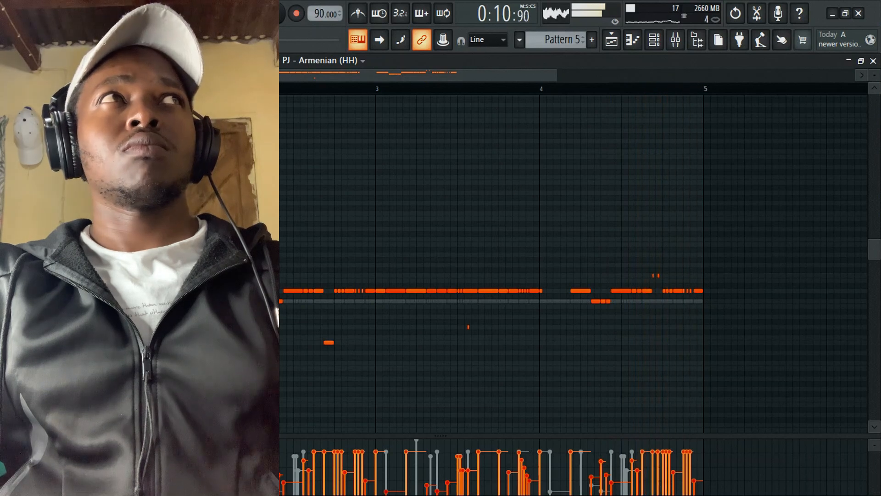
key("space")
left_click_drag(63, 76, 367, 103)
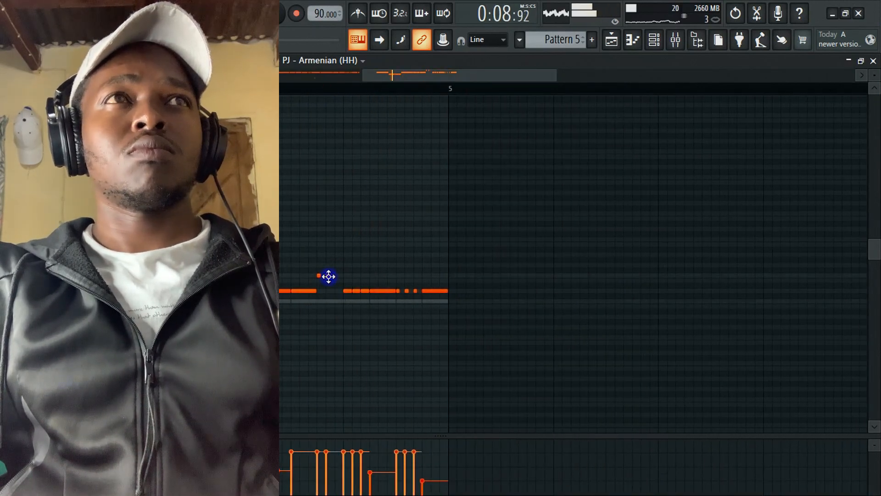
key("space")
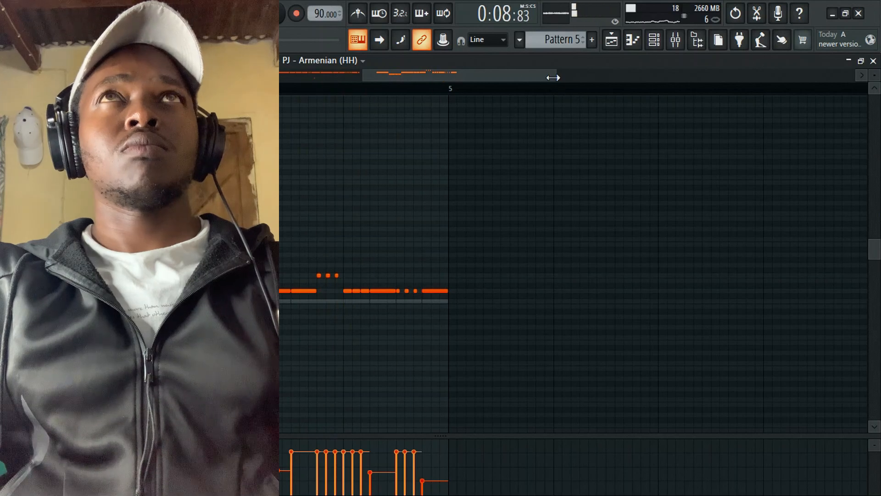
key("space")
left_click_drag(554, 77, 474, 138)
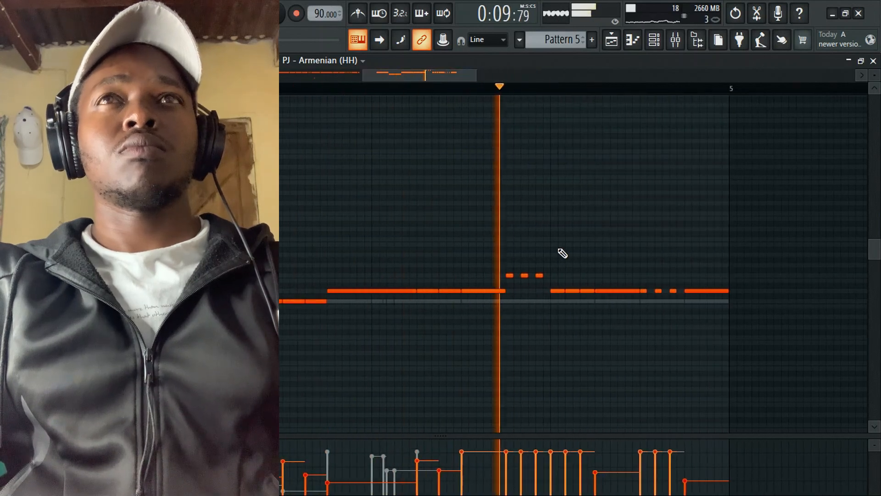
Step: Delete two short notes after the raised hits in bar 4, vary the raised hits' velocities, and close the piano roll
right_click(575, 290)
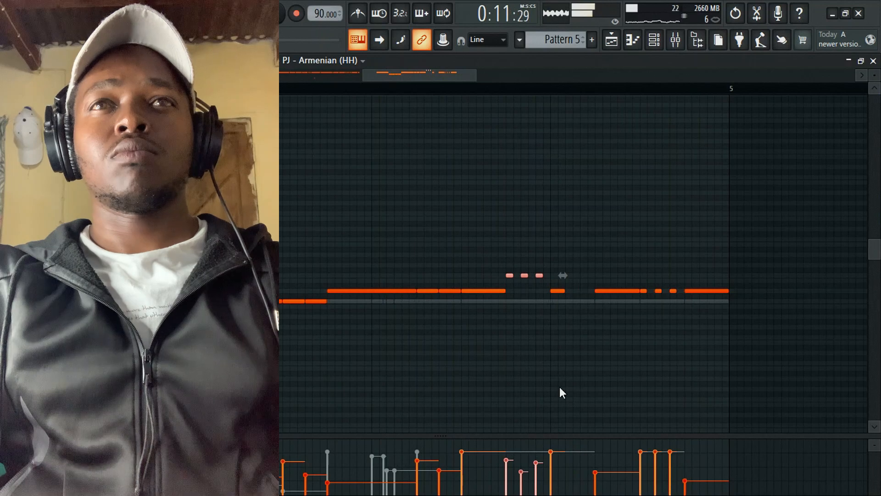
left_click(560, 315)
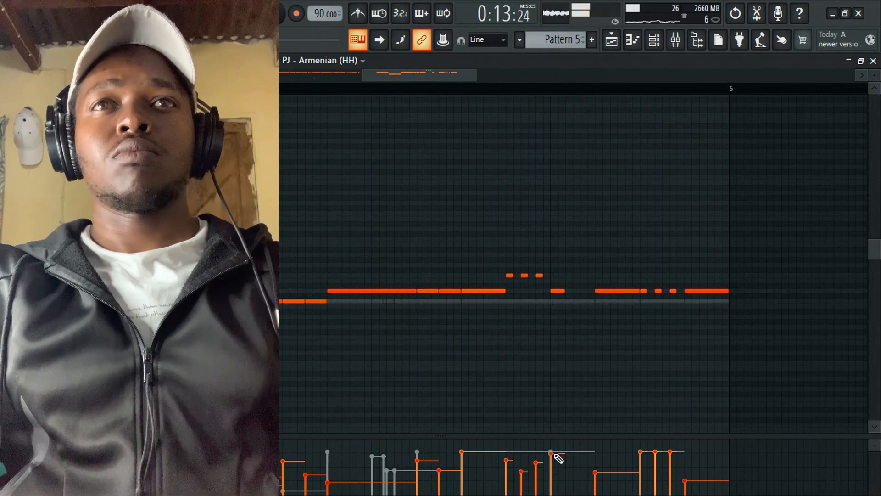
left_click(873, 62)
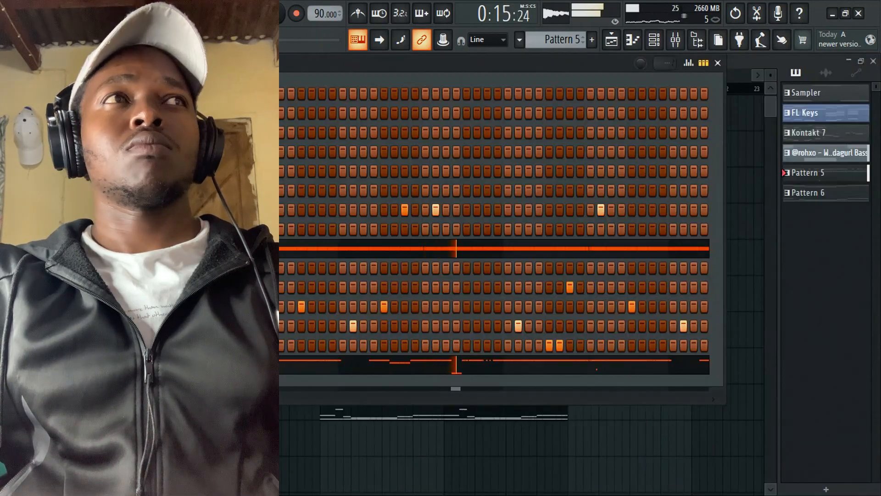
Step: Copy the Armenian hi-hat pattern into the PRZM TS 062 channel, and open that channel's settings
right_click(165, 294)
left_click(318, 314)
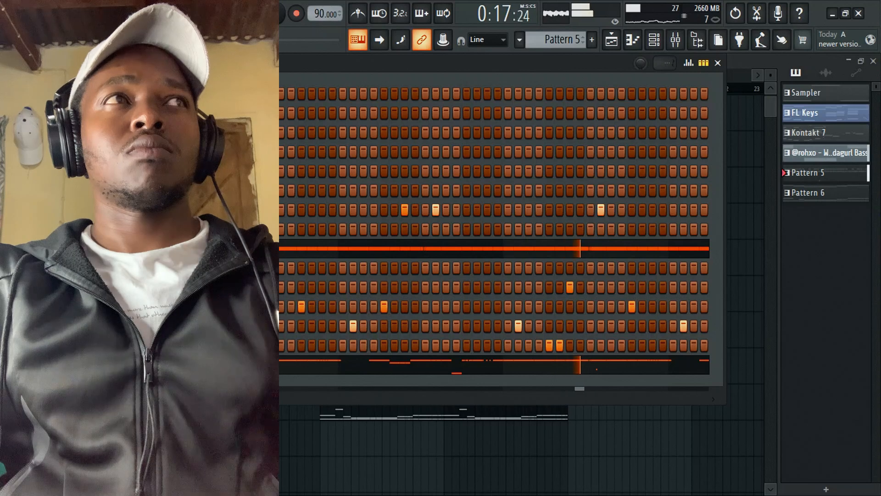
right_click(165, 242)
left_click(295, 272)
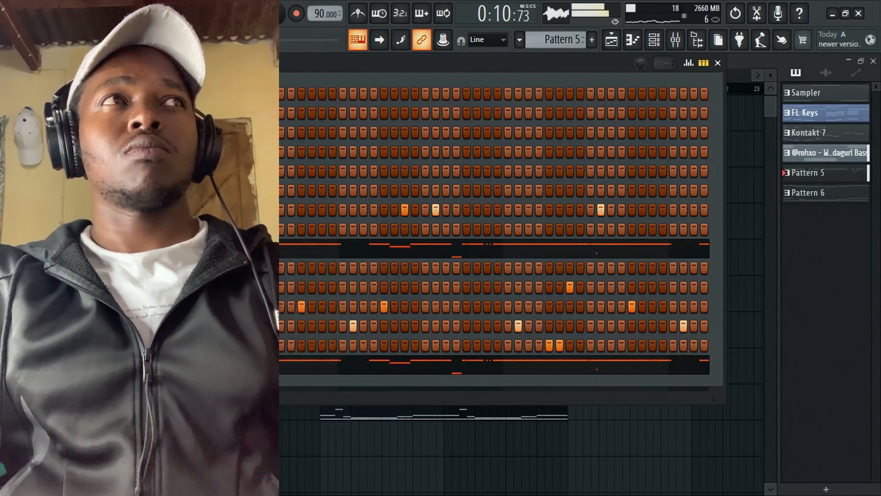
left_click(166, 242)
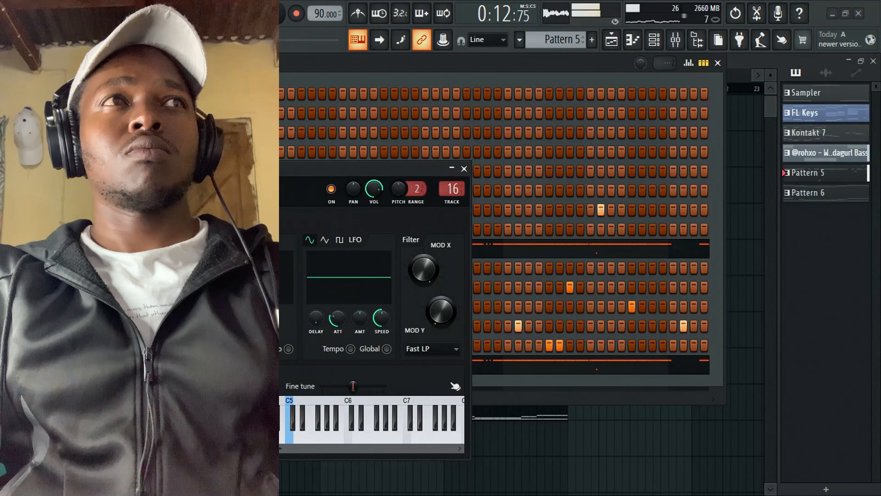
left_click(464, 168)
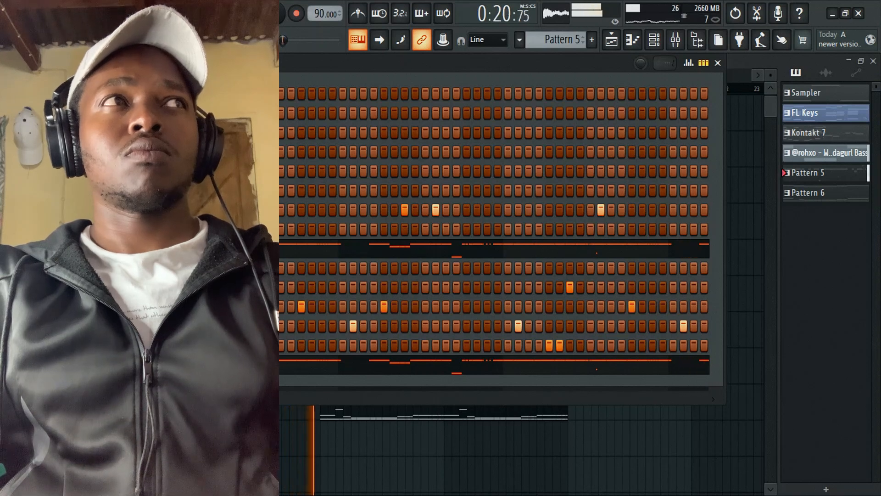
Step: Close the sampler settings, place a PRZM TS 12 hit on step 1, and play the pattern
left_click(289, 333)
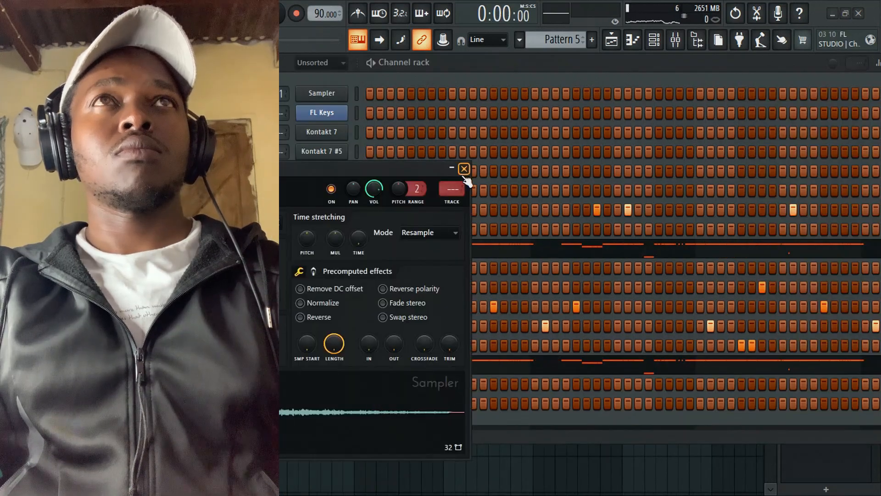
left_click(464, 169)
left_click(369, 403)
key("space")
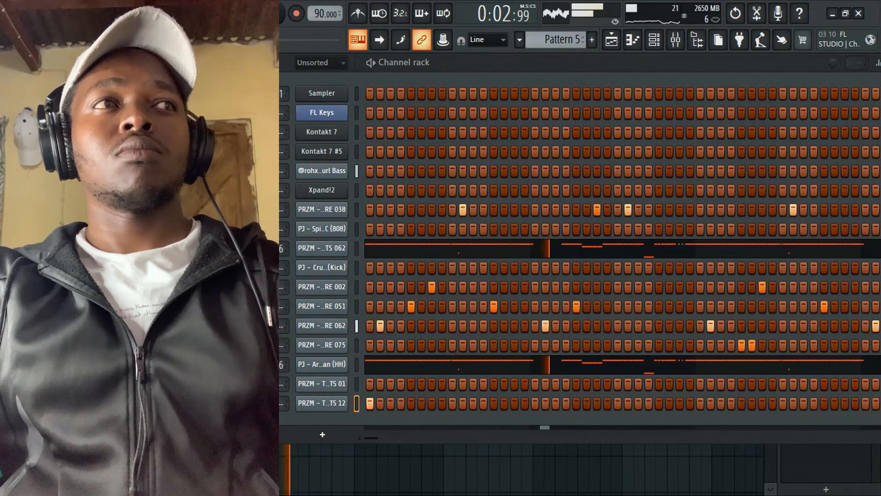
Step: Load the PRZM TS 21 sample into a new channel and place a hit on step 31
right_click(138, 205)
left_click(220, 223)
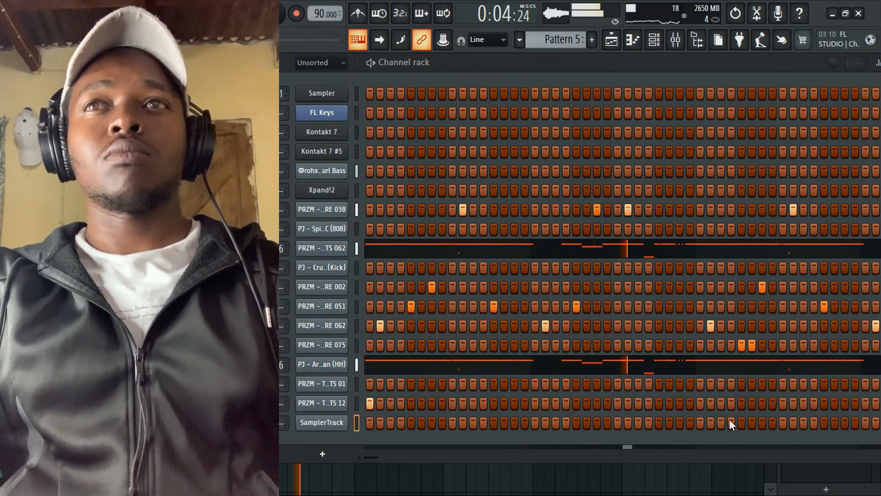
key("space")
key("space")
left_click(679, 423)
left_click(482, 185)
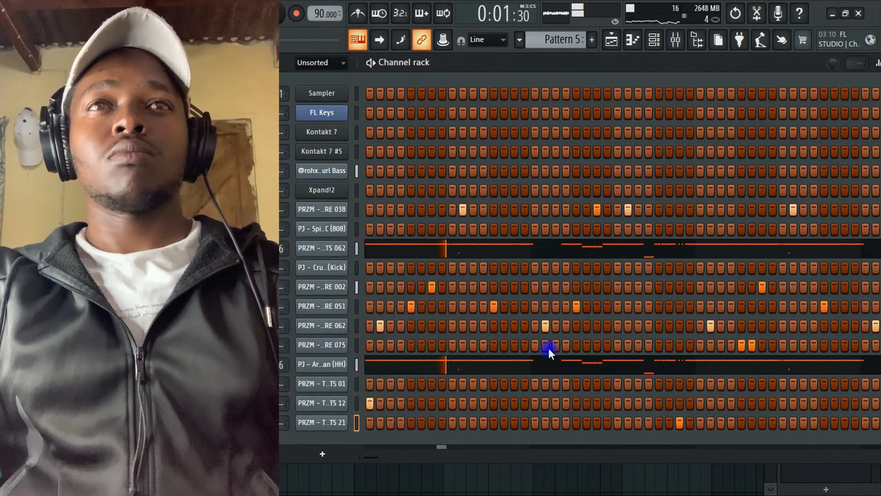
Step: Try a PRZM TS 01 hit on step 15, and delete that channel
left_click(515, 385)
key("space")
key("space")
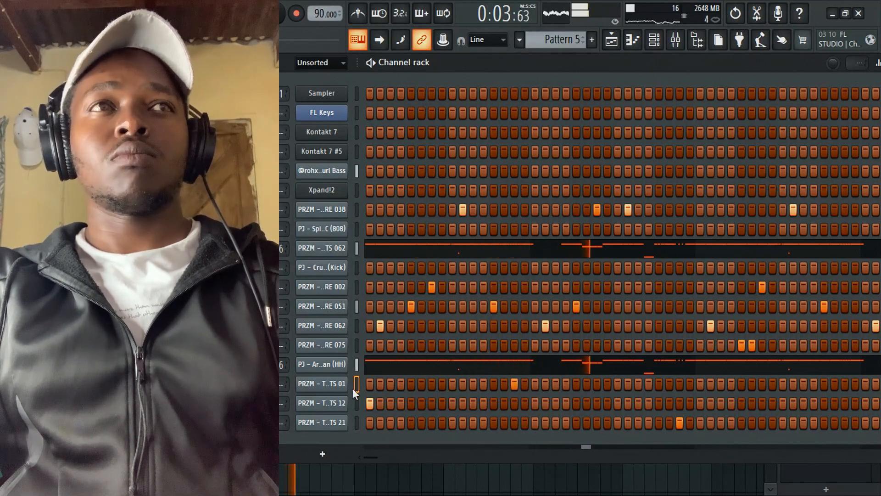
right_click(337, 384)
left_click(372, 460)
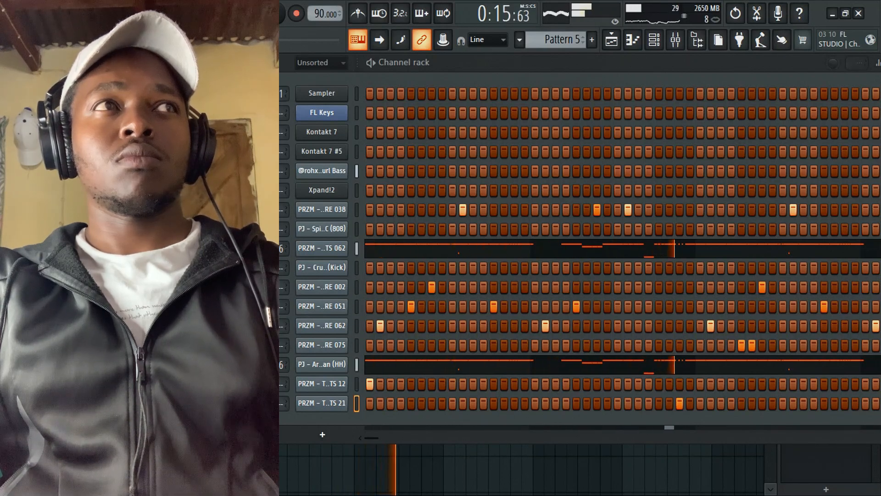
Step: Load the PRZM TS 08 sample into a new channel and place a hit on step 15
right_click(148, 207)
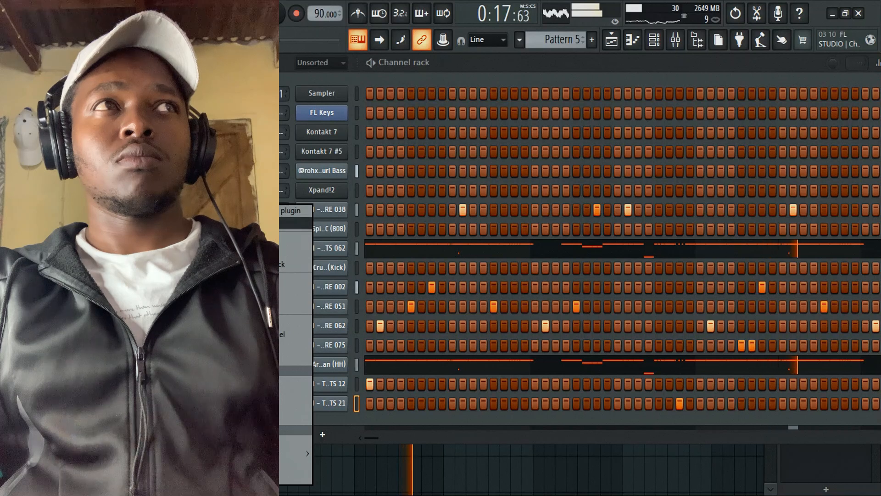
left_click(184, 223)
left_click(362, 65)
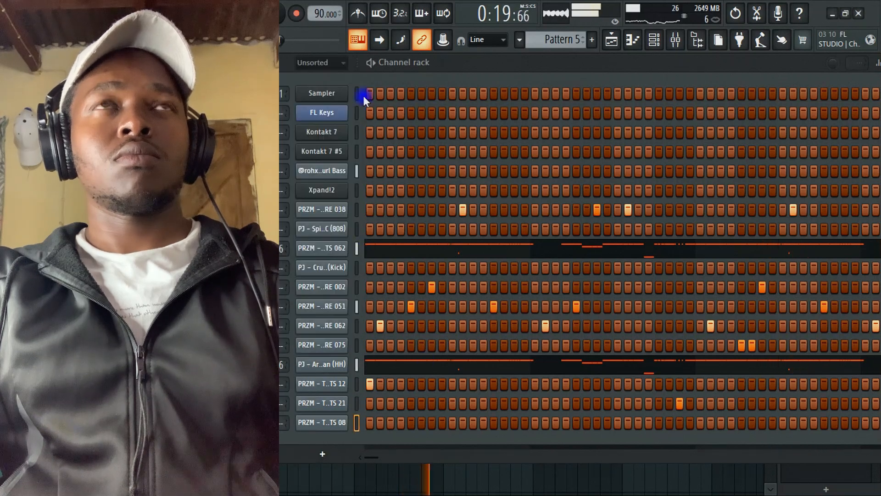
left_click(515, 422)
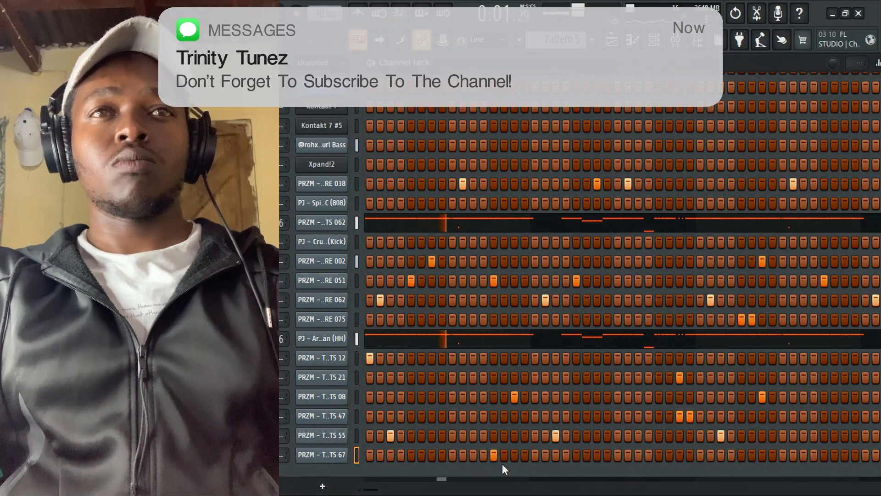
Step: Try a PRZM TS 67 hit on step 11, and place that channel's hits on steps 13 and 47 instead
left_click(473, 454)
left_click(493, 455)
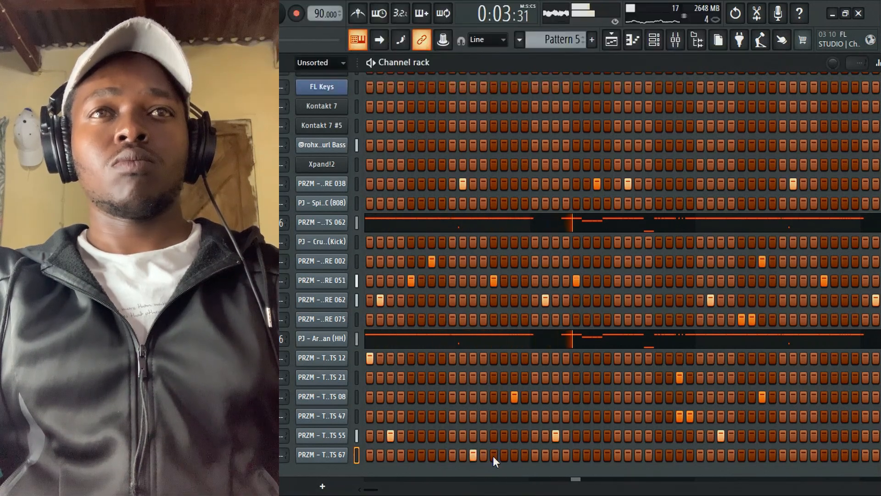
left_click(474, 454)
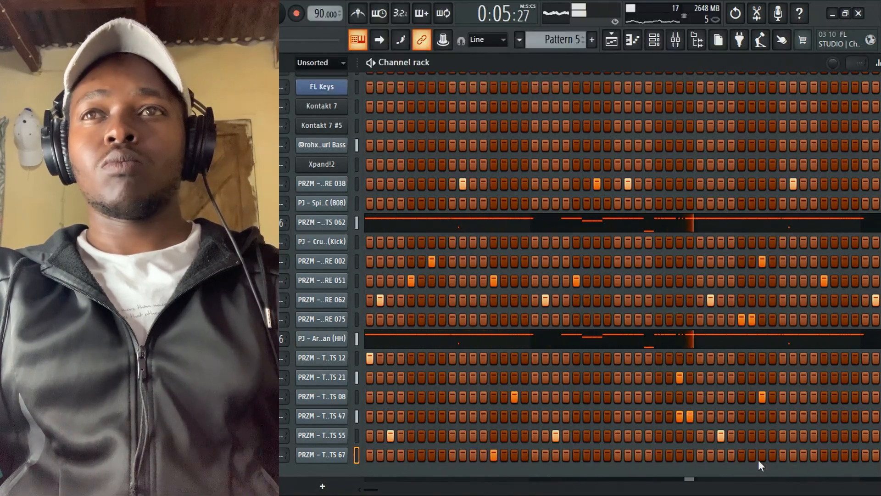
left_click(844, 454)
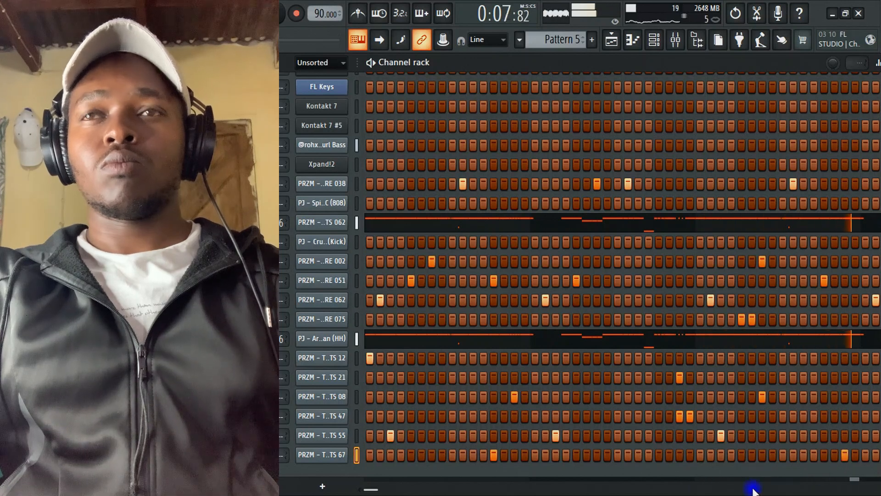
Step: Load the PRZM TS 66 sample into a new channel with a hit on step 1, and remove the PRZM TS 12 channel
right_click(304, 455)
left_click(304, 454)
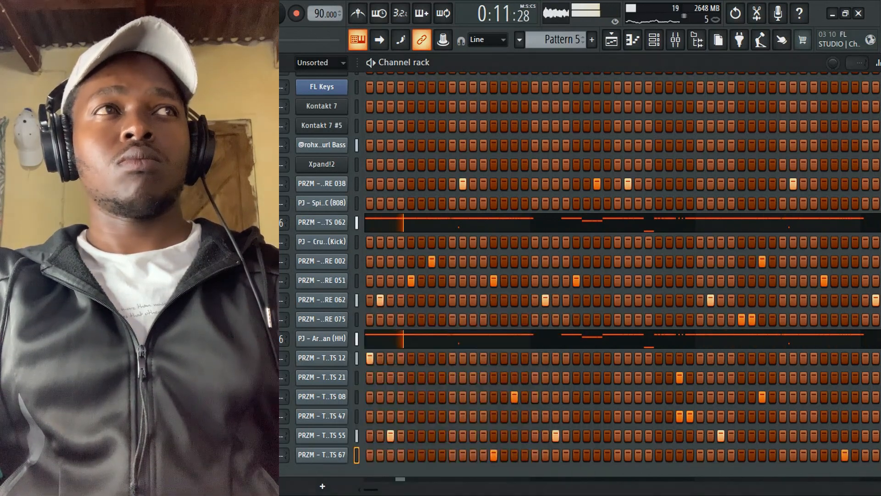
left_click(304, 454)
left_click(267, 223)
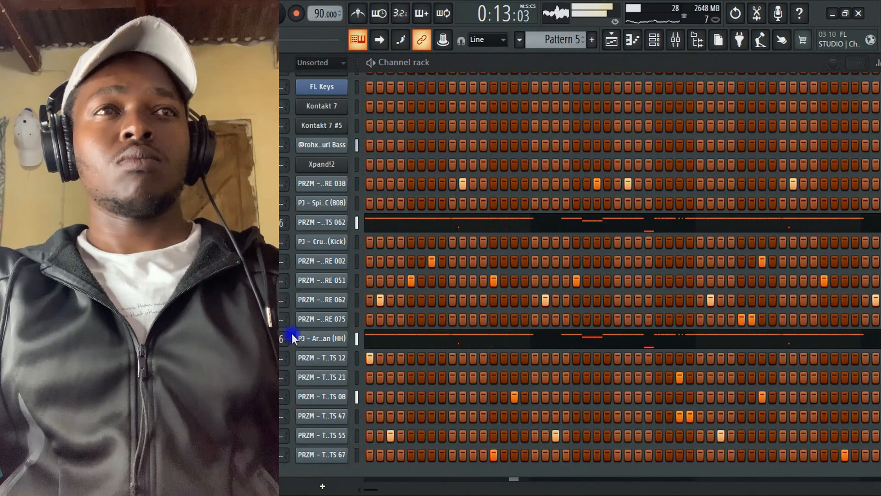
left_click(370, 471)
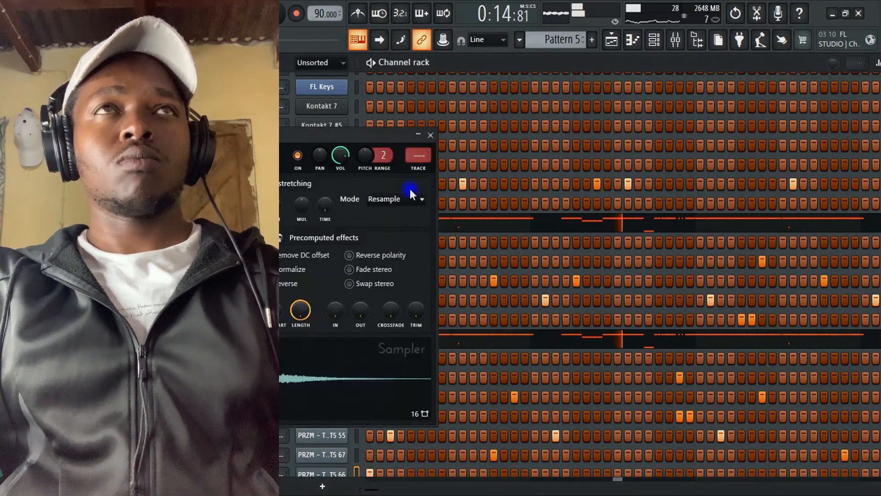
left_click(430, 135)
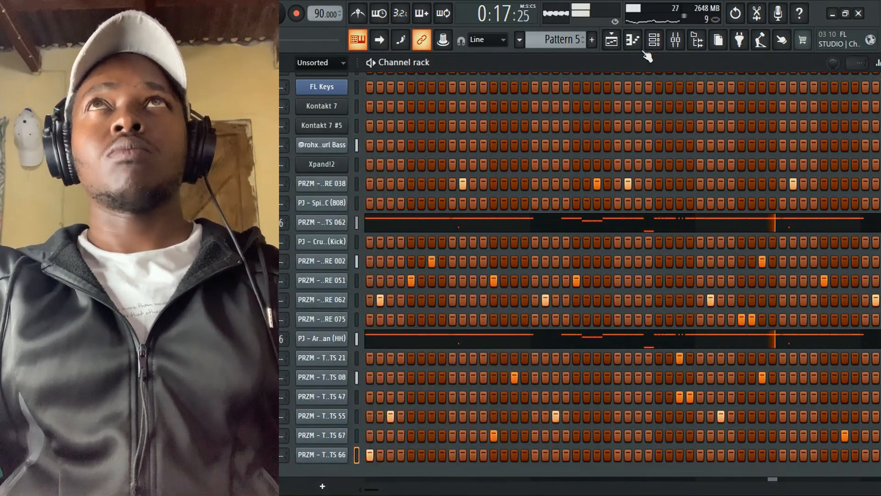
Step: Split Pattern 5 by channel in the playlist, and lay out its separate drum clips at bars 9, 13 and 17
left_click(612, 39)
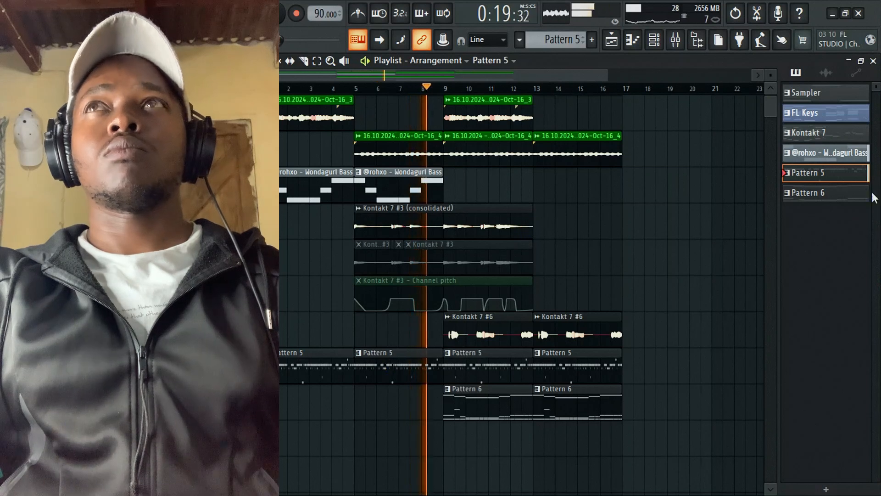
right_click(841, 173)
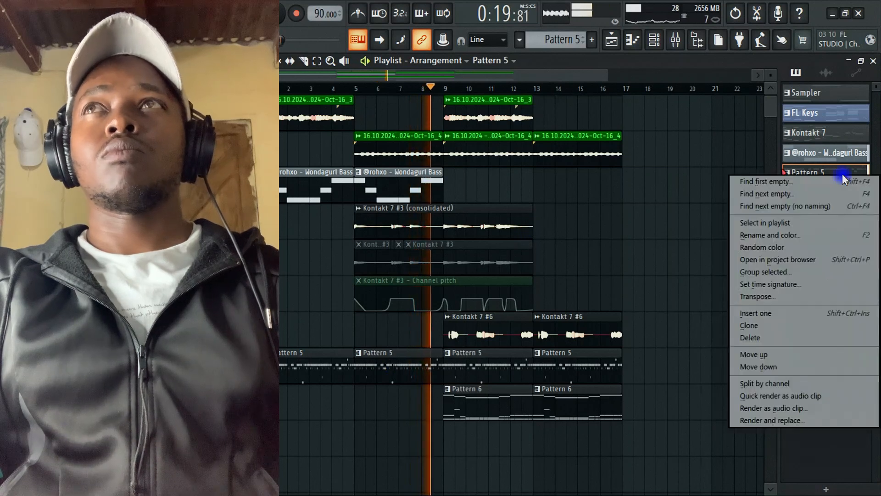
left_click(766, 387)
left_click(621, 40)
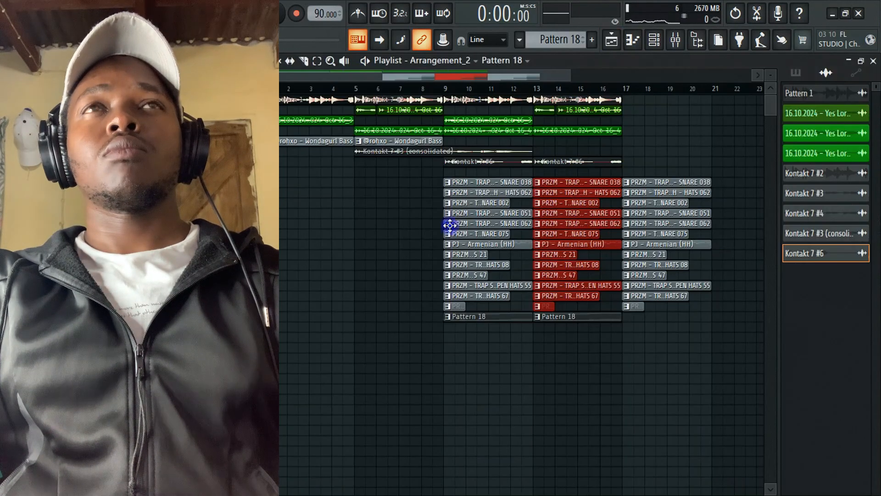
Step: Move the split drum clips up one track in the playlist, and arrange the Wondagurl Bass clips at bars 5 and 9
left_click_drag(771, 74, 771, 68)
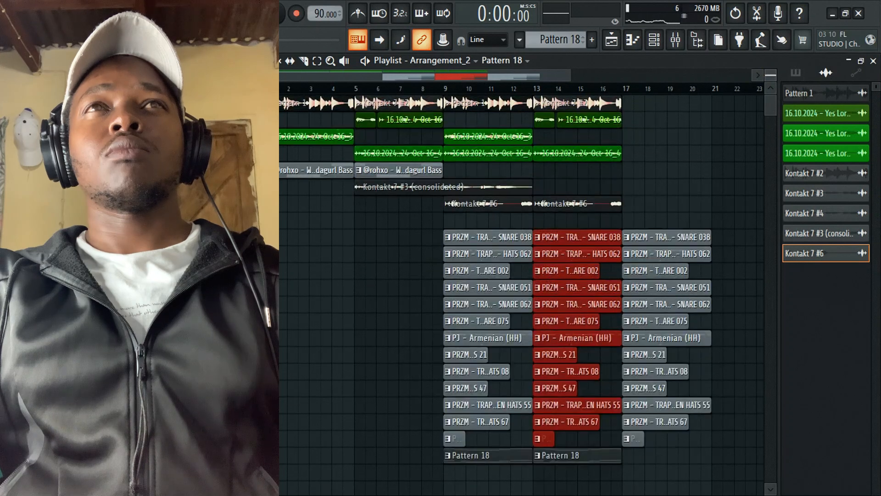
scroll(705, 225, "down", 3)
left_click_drag(723, 413, 474, 165)
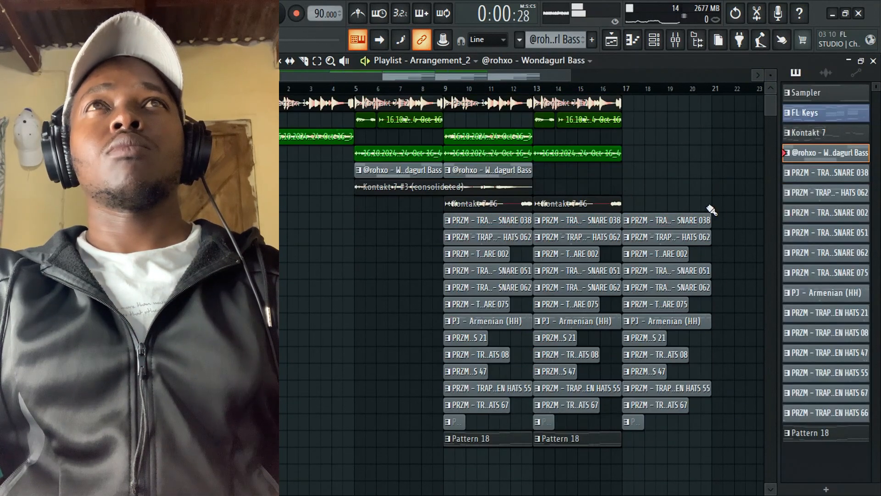
scroll(698, 226, "down", 2)
left_click_drag(771, 75, 771, 87)
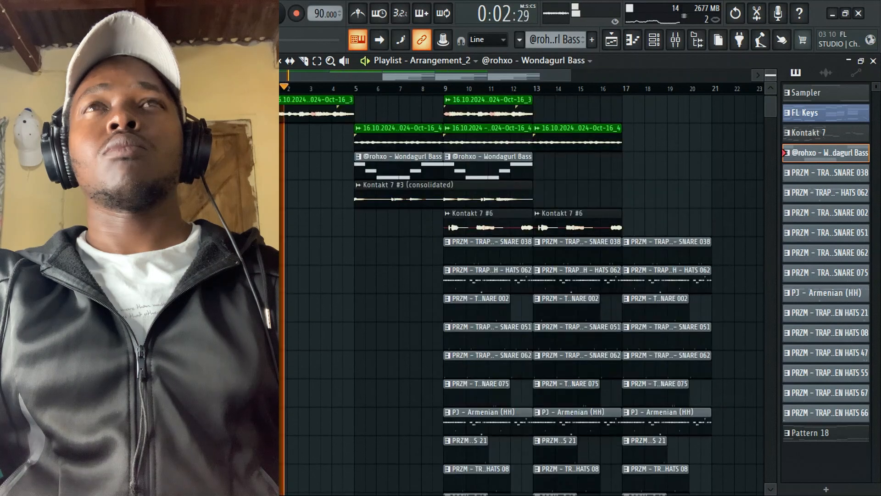
Step: Try deleting a melodic clip around bar 11 in the playlist, and undo the deletion
scroll(736, 171, "down", 7)
scroll(736, 171, "up", 6)
scroll(736, 171, "up", 3)
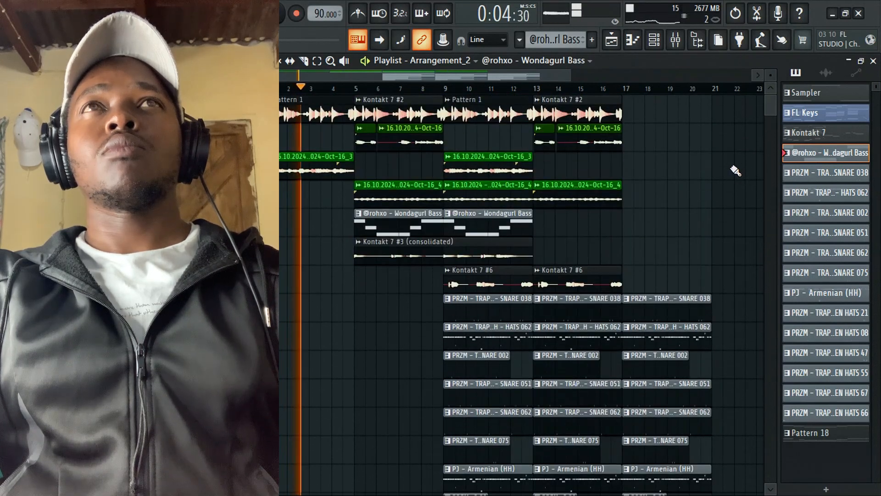
scroll(736, 170, "down", 3)
scroll(735, 169, "up", 3)
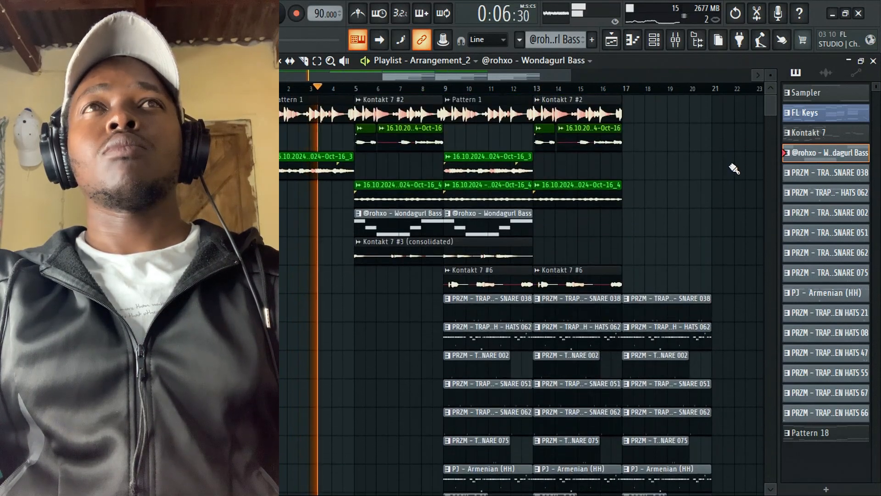
scroll(734, 170, "down", 3)
right_click(500, 151)
key("ctrl+z")
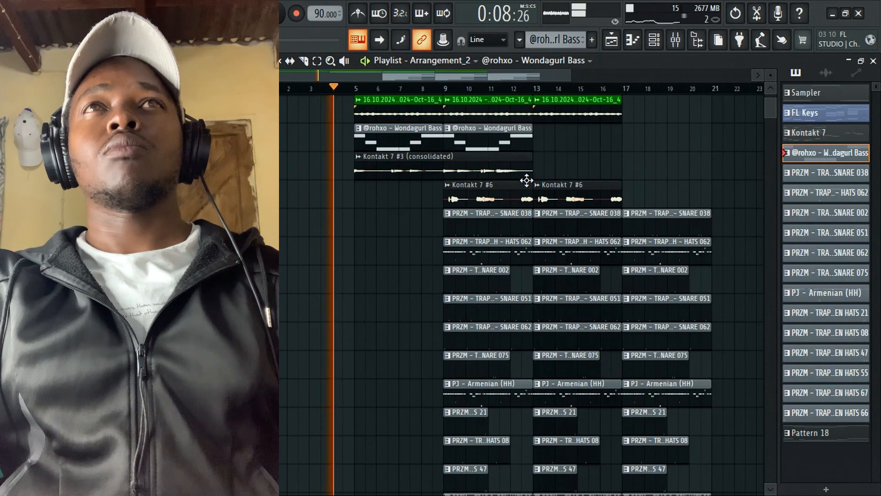
Step: Delete the Pattern 18 clip at bar 9 from the arrangement
scroll(500, 250, "down", 4)
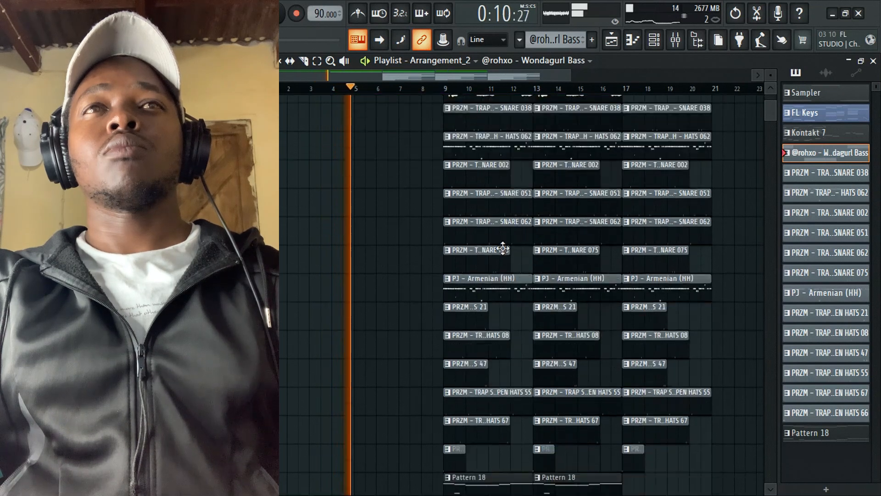
scroll(505, 379, "down", 3)
right_click(500, 387)
scroll(501, 399, "up", 2)
scroll(499, 399, "down", 1)
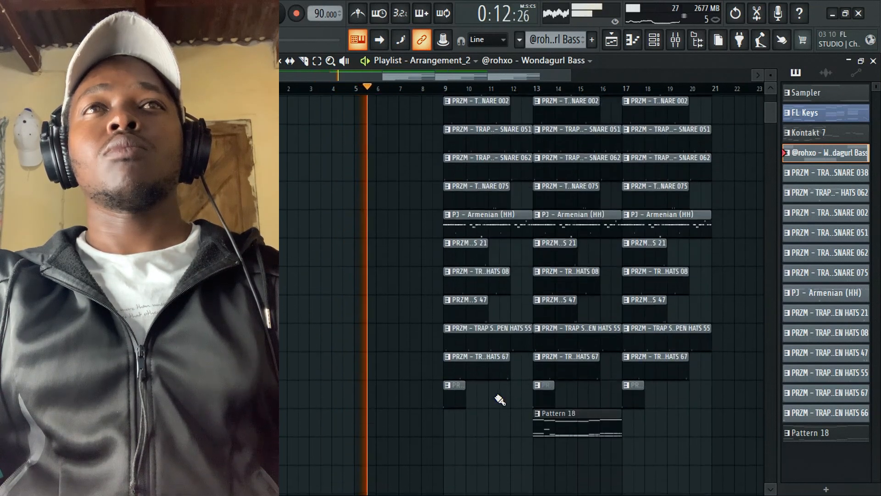
Step: Delete the open hat 67, 55, 47, 08 and 21 clips at bar 9 from the arrangement
right_click(475, 369)
right_click(474, 335)
right_click(474, 315)
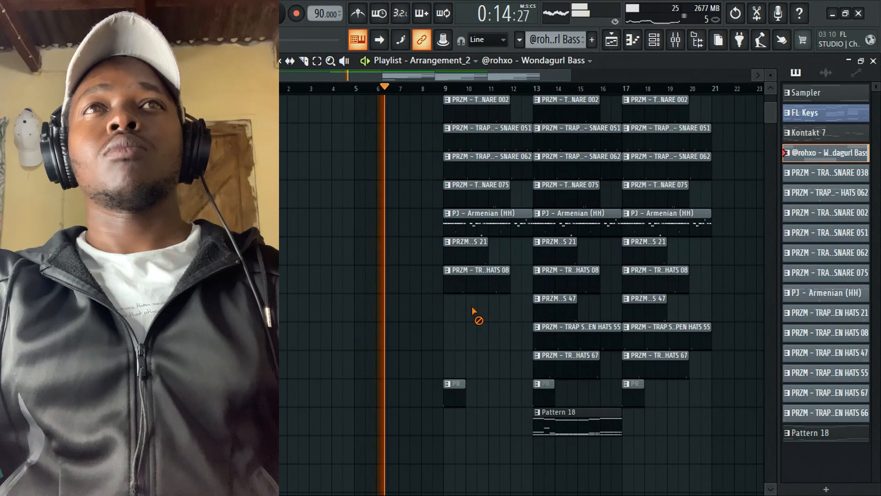
right_click(473, 283)
right_click(470, 255)
scroll(601, 328, "up", 3)
scroll(608, 328, "up", 3)
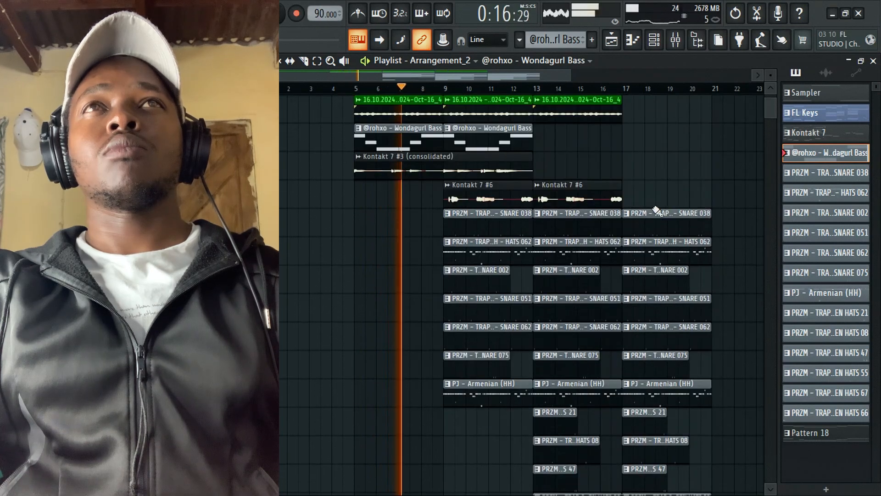